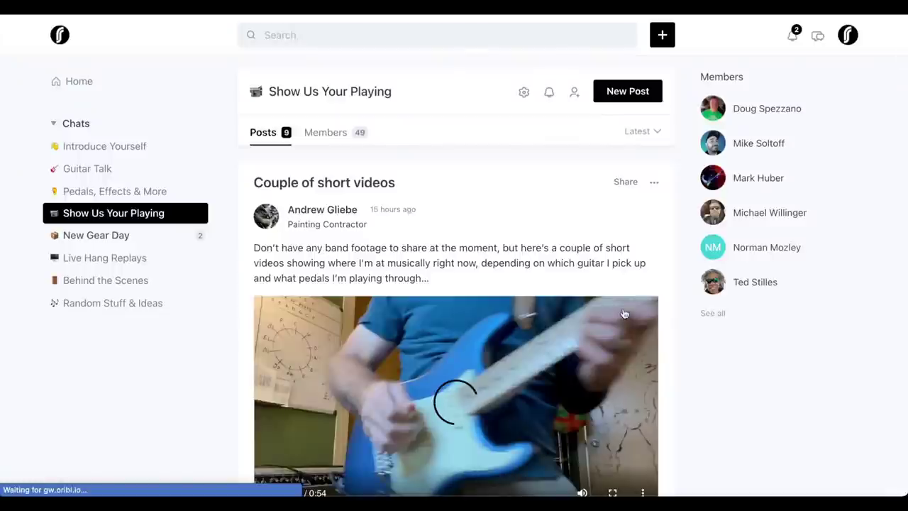
Step: Browse the Show Us Your Playing posts and view the Live Hang Replay December 2021 video in full screen
scroll(674, 340, "down", 3)
scroll(674, 340, "down", 1)
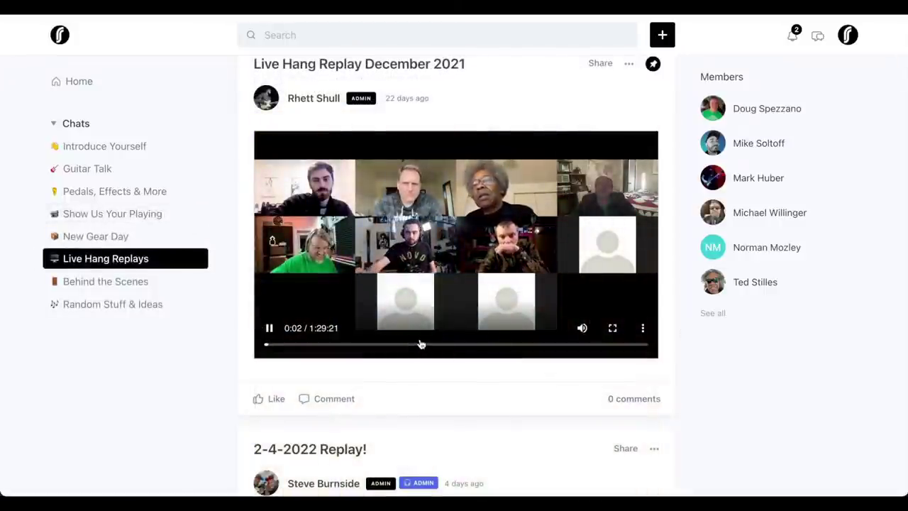
left_click(420, 344)
left_click(612, 327)
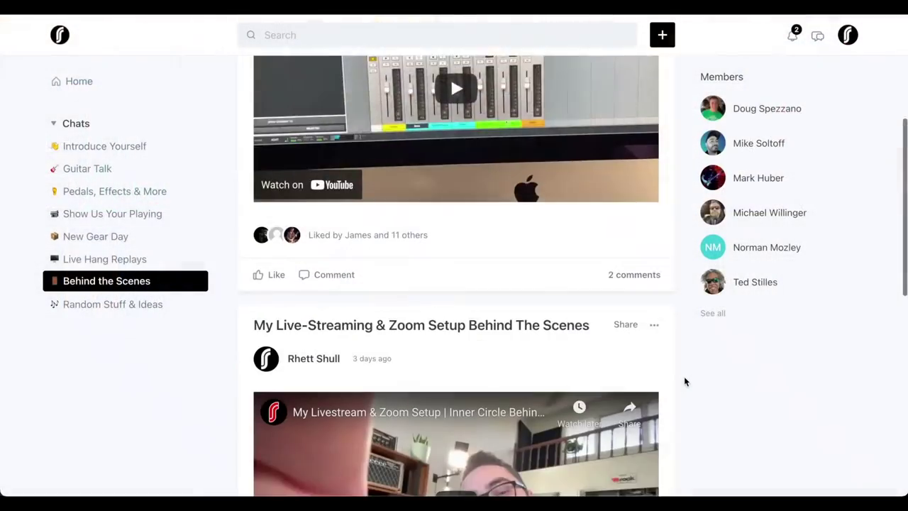
Step: Play the "My Live-Streaming & Zoom Setup Behind The Scenes" video in full screen
scroll(684, 376, "down", 2)
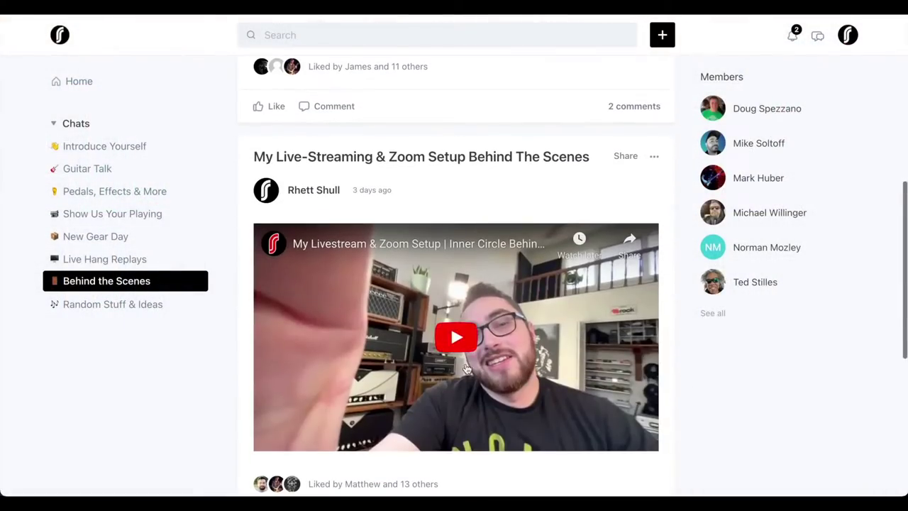
left_click(467, 368)
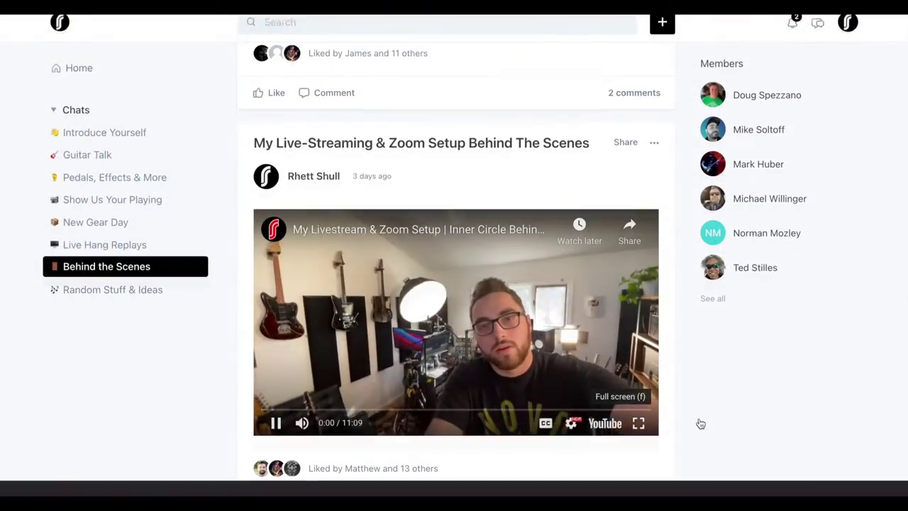
left_click(638, 422)
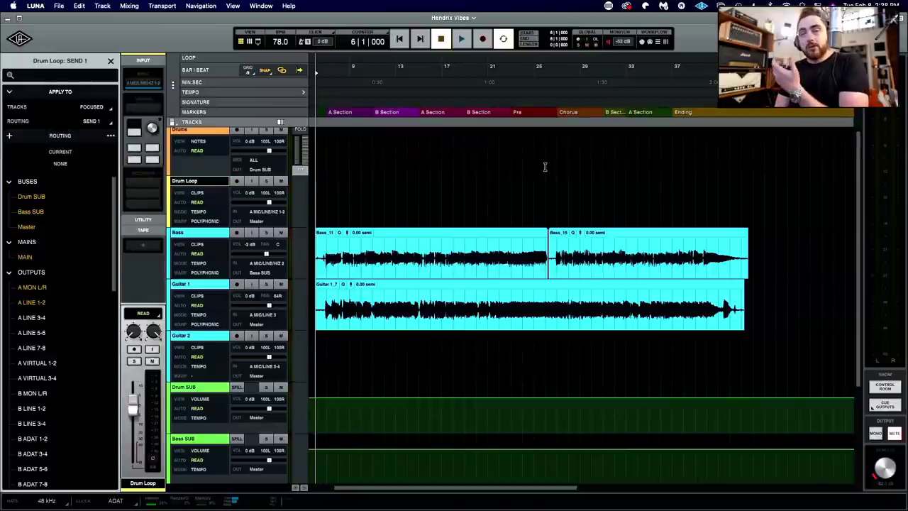
Step: Play the Hendrix Vibes session from bar 6 while checking the timeline and mixer levels, and stop playback
scroll(241, 208, "up", 1)
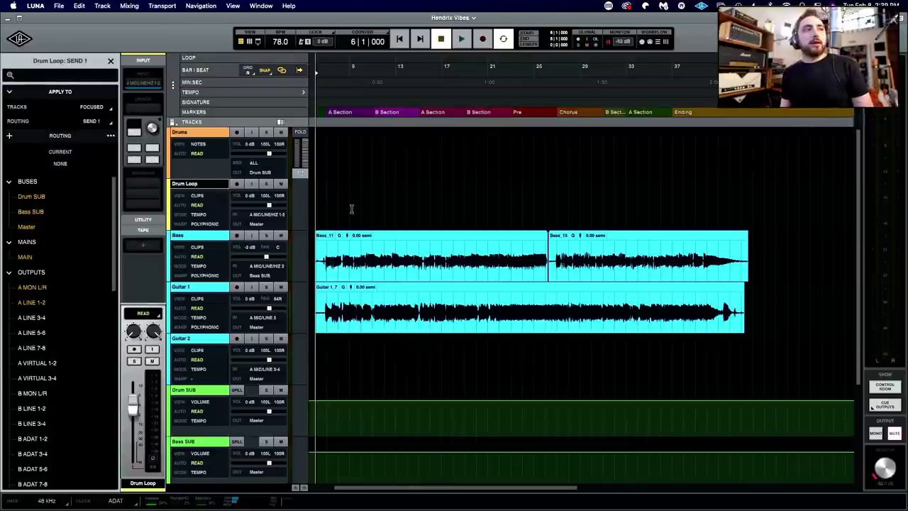
key("space")
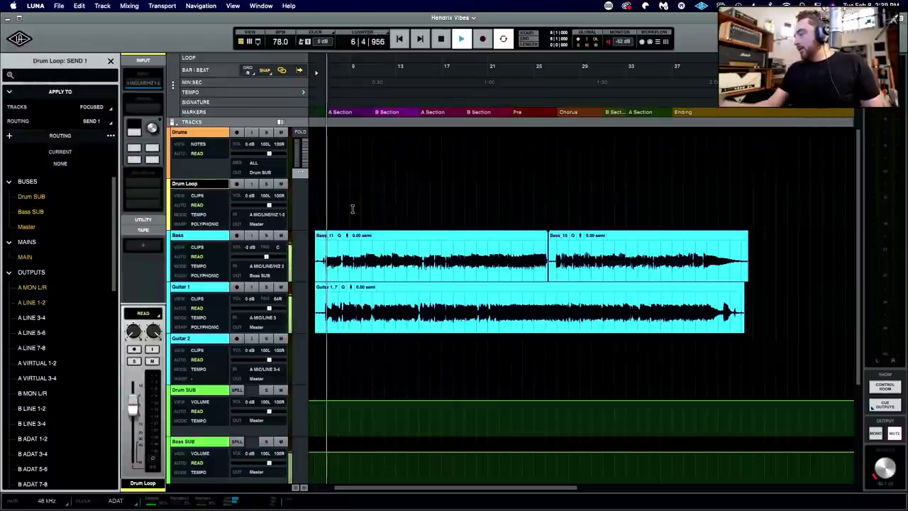
key("super+equal")
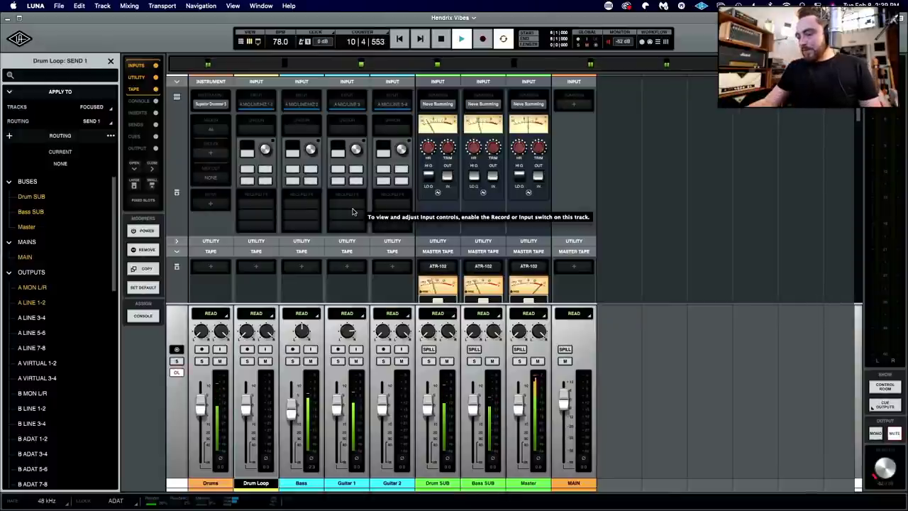
key("super+equal")
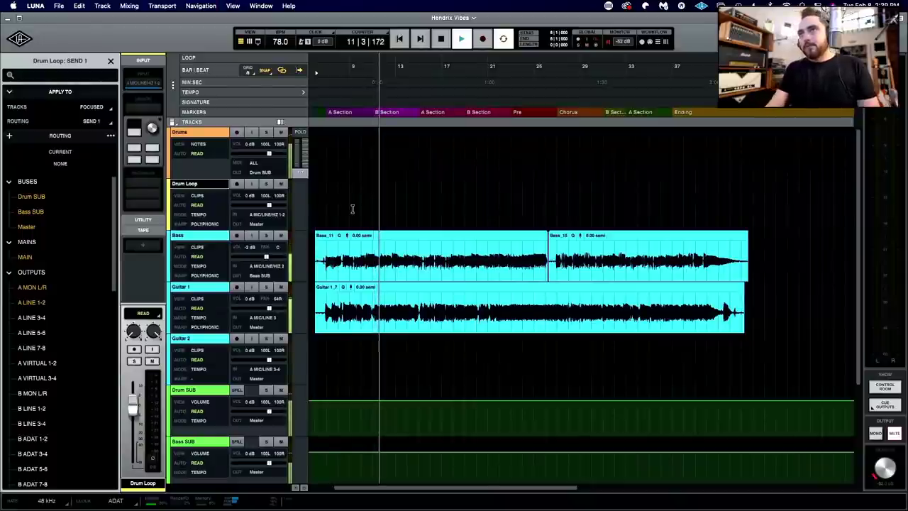
scroll(493, 236, "up", 5)
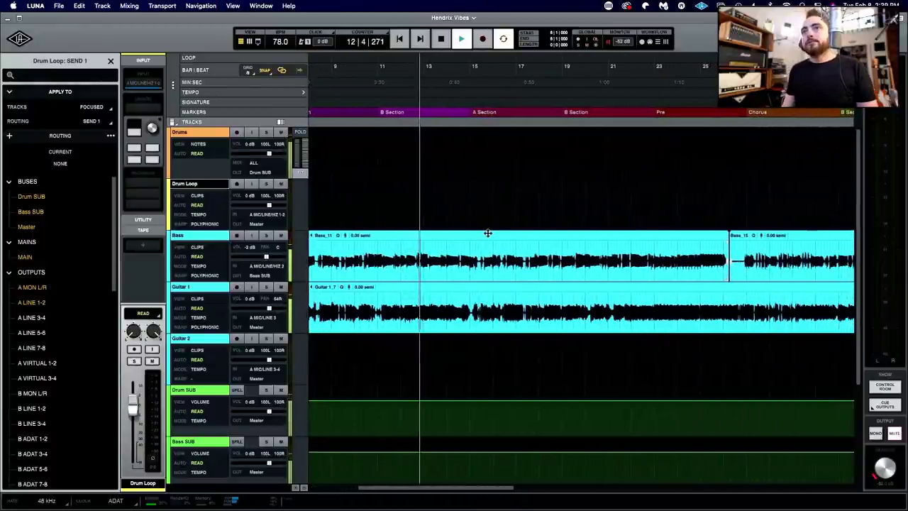
key("super+equal")
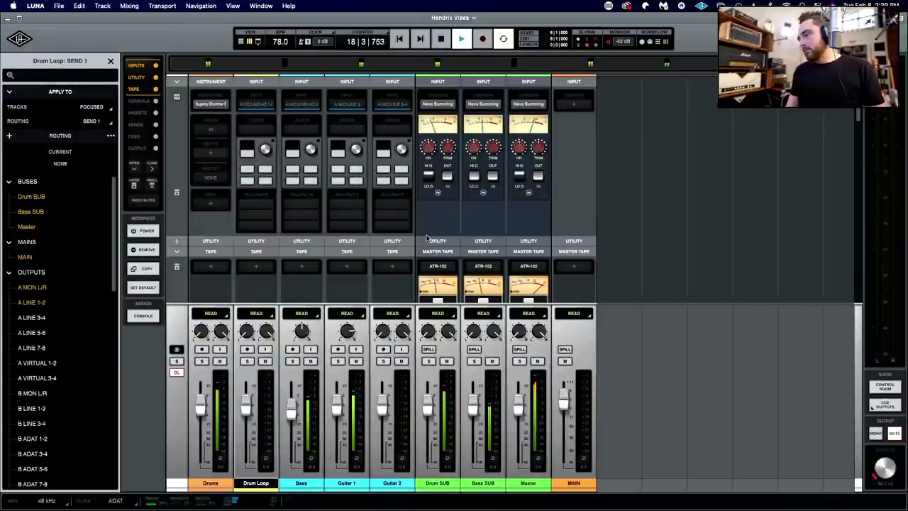
key("space")
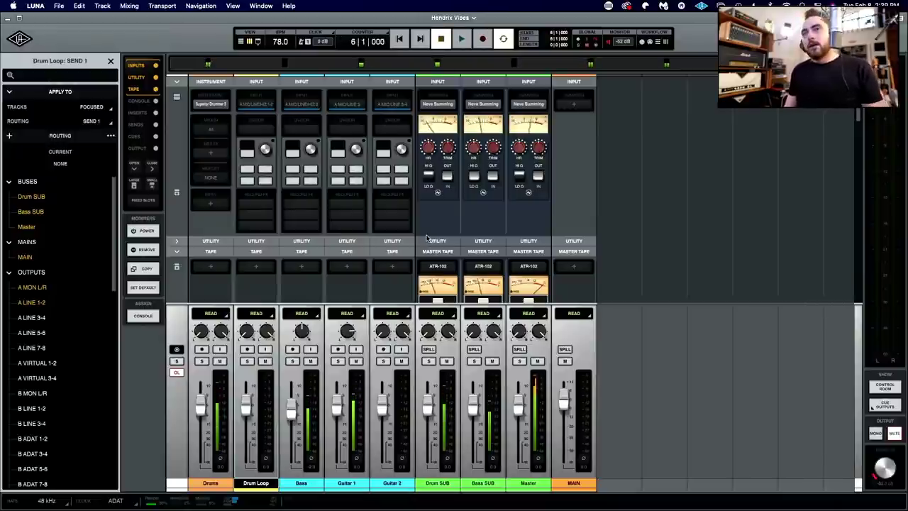
Step: Move the playhead to the Pre section marker in the timeline and play the song from there
key("super+equal")
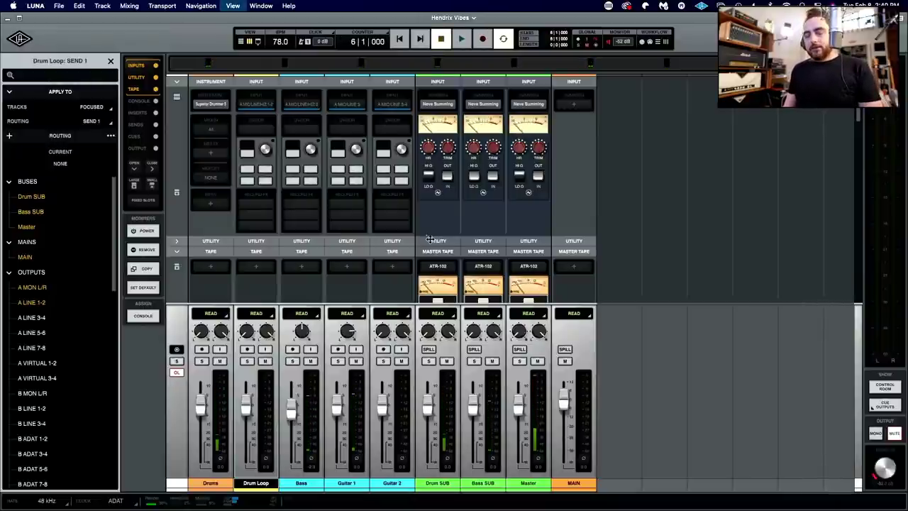
key("super+equal")
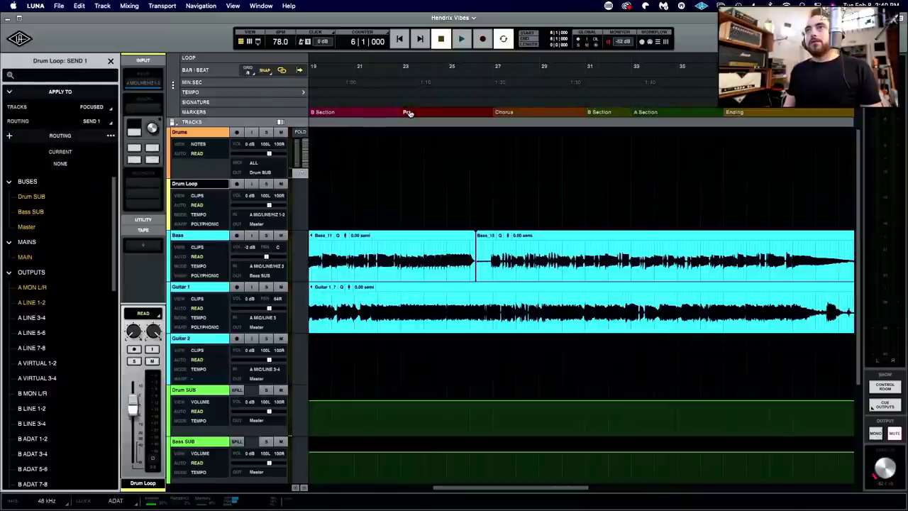
left_click(409, 113)
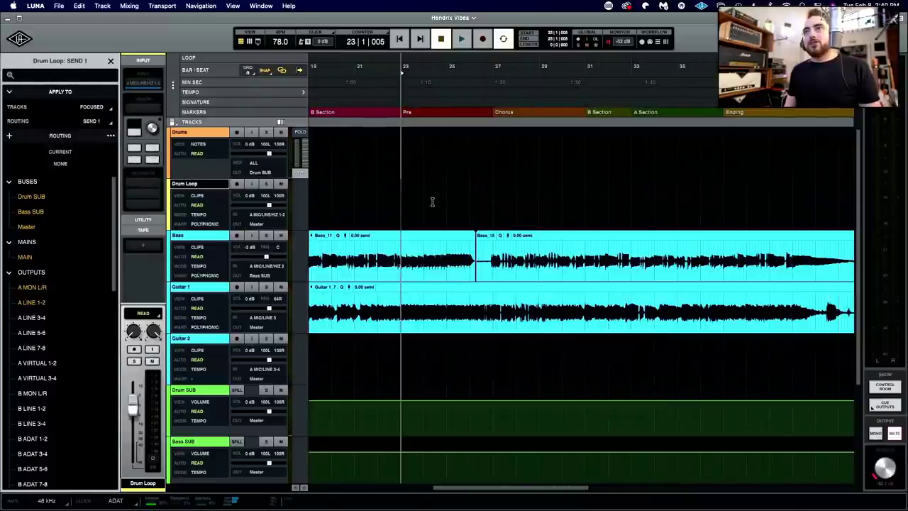
key("space")
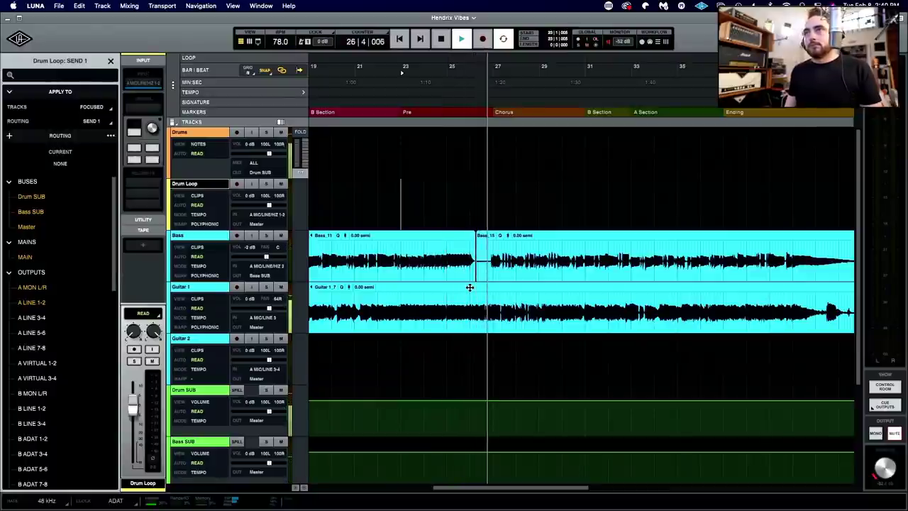
Step: Solo the Drum SUB bus in the mixer during playback, and stop the song after listening
key("super+equal")
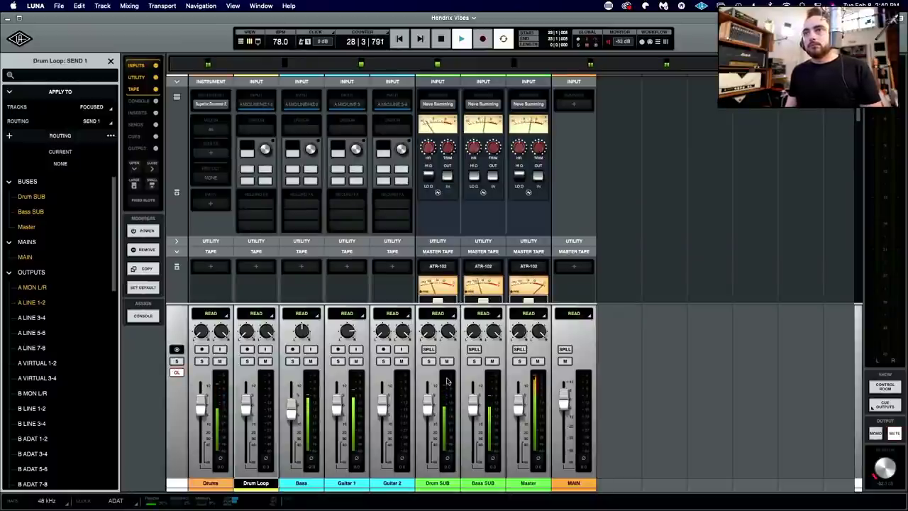
left_click(429, 361)
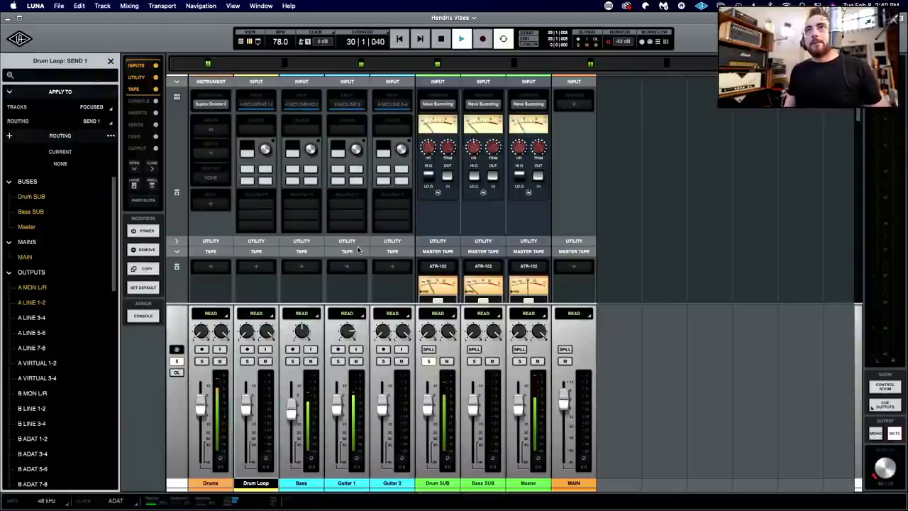
key("space")
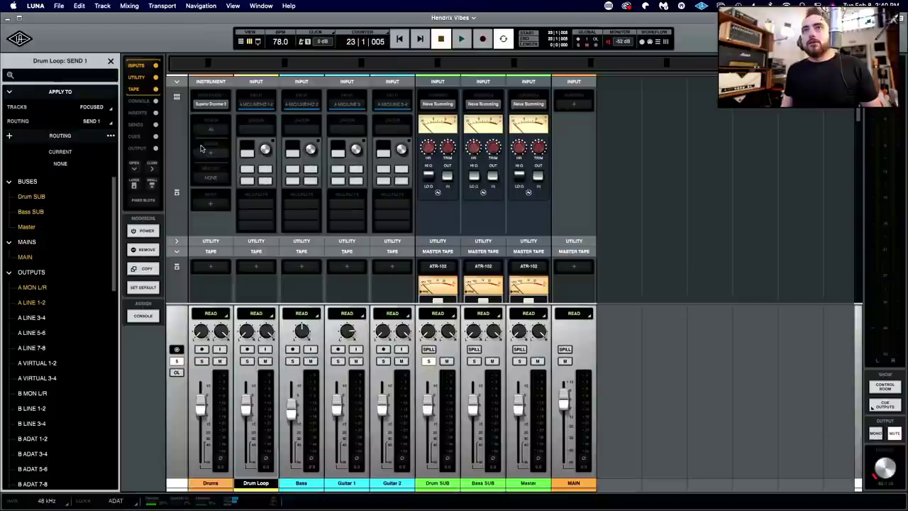
Step: Open the Superior Drummer 3 instrument on the Drums track and audition its kick and floor tom
left_click(211, 106)
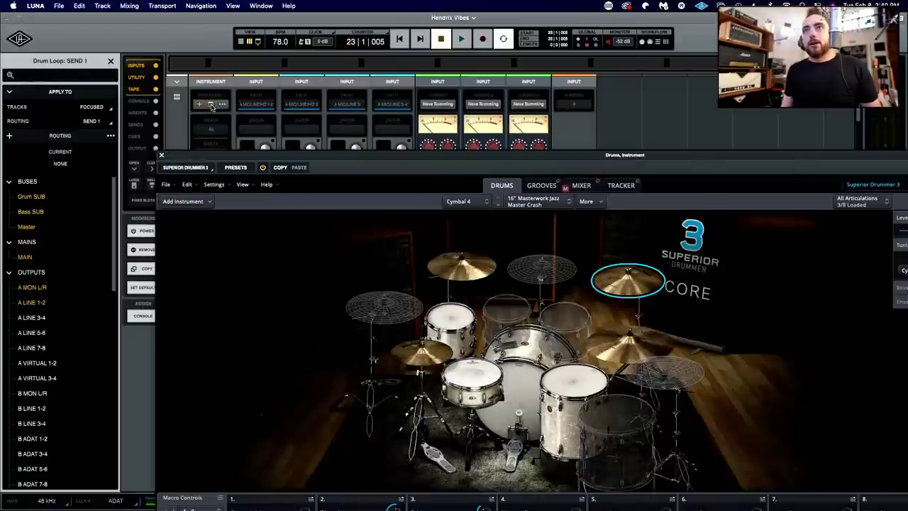
left_click_drag(386, 163, 269, 18)
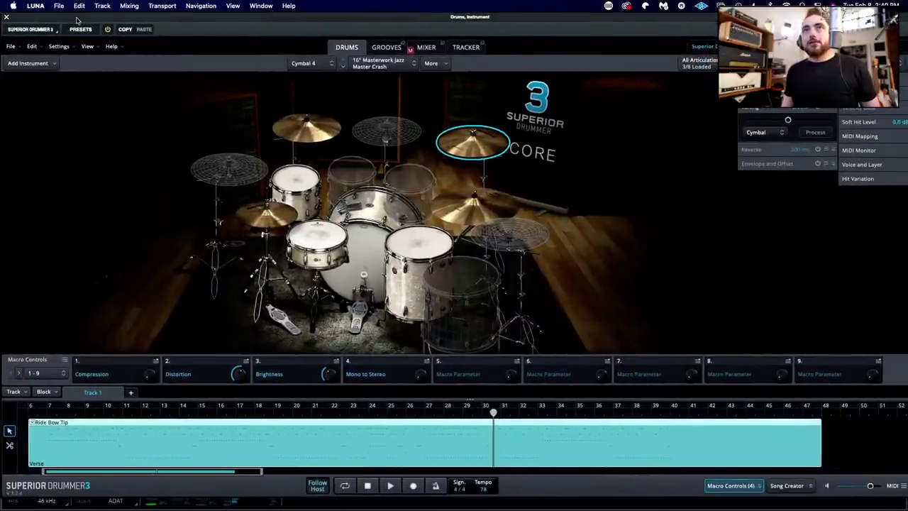
left_click_drag(75, 20, 108, 27)
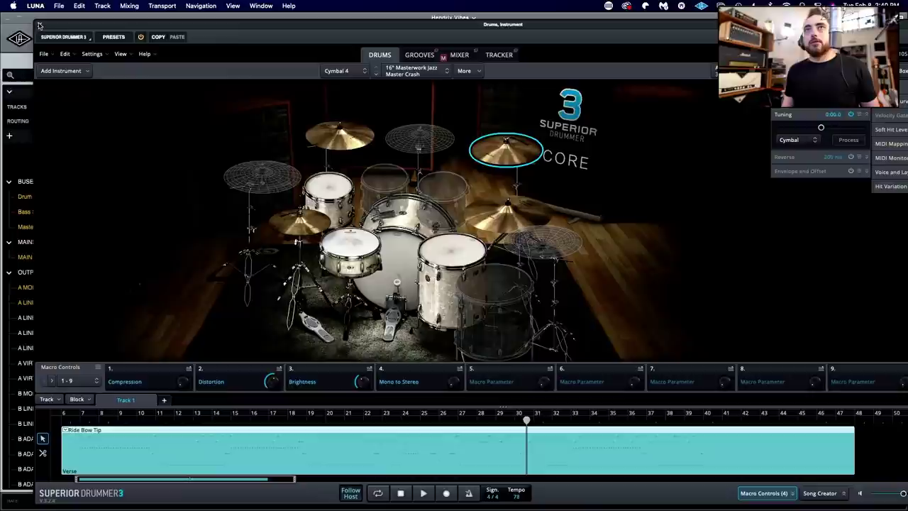
left_click_drag(126, 23, 100, 8)
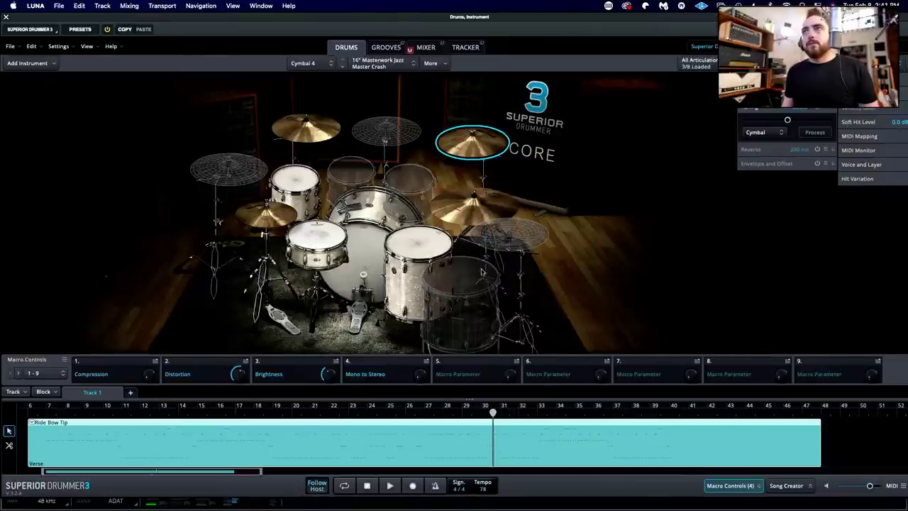
left_click(363, 271)
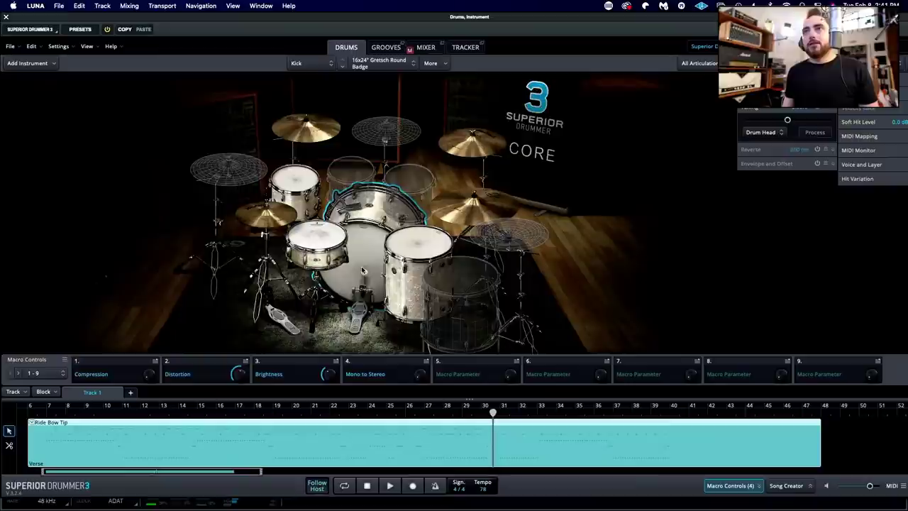
left_click(429, 259)
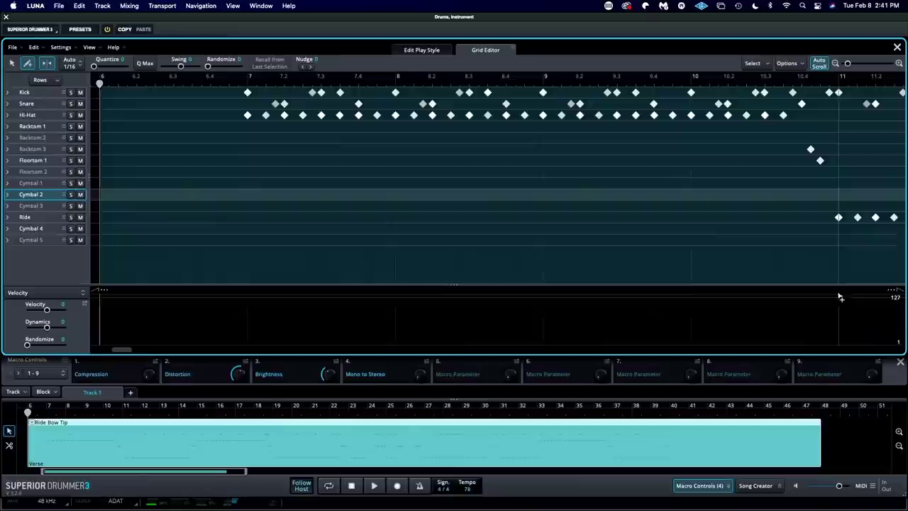
Step: Examine the programmed drum notes from bar 6 onward in the Grid Editor, and close the instrument window
left_click(835, 64)
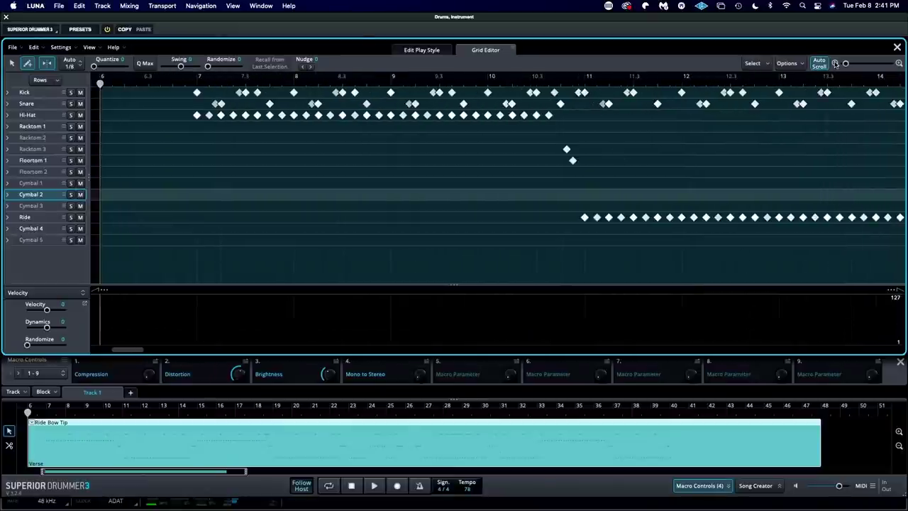
left_click(835, 64)
left_click(835, 64)
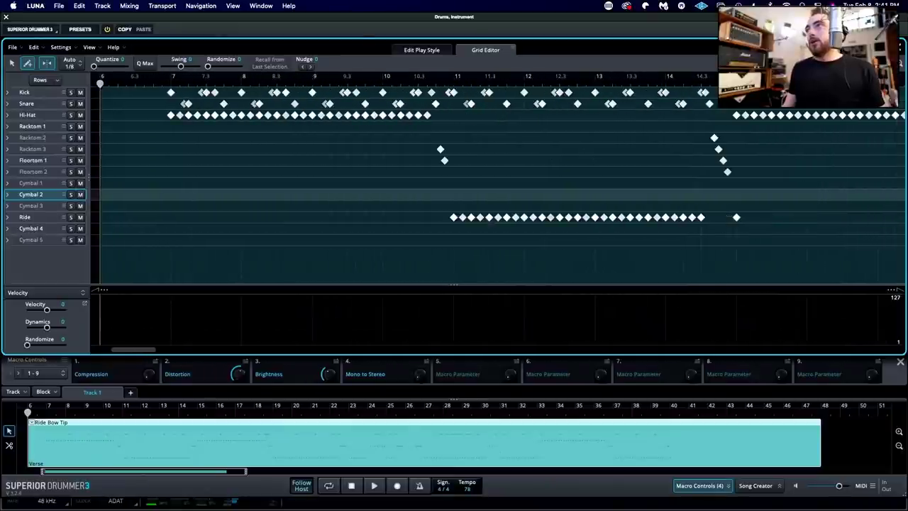
left_click(836, 64)
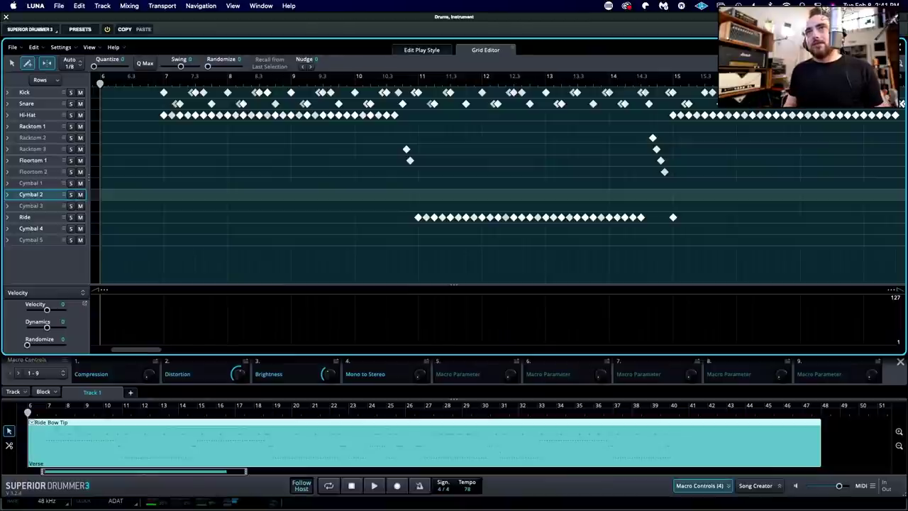
left_click(583, 79)
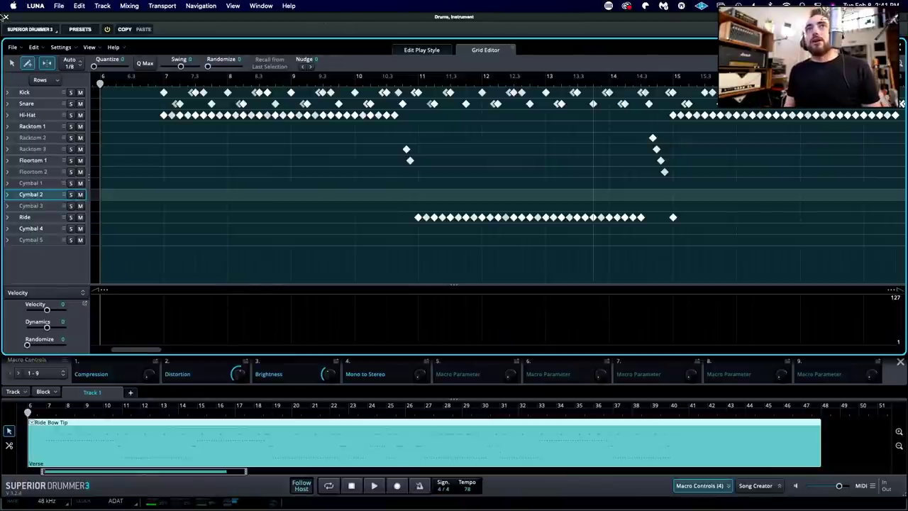
left_click(268, 155)
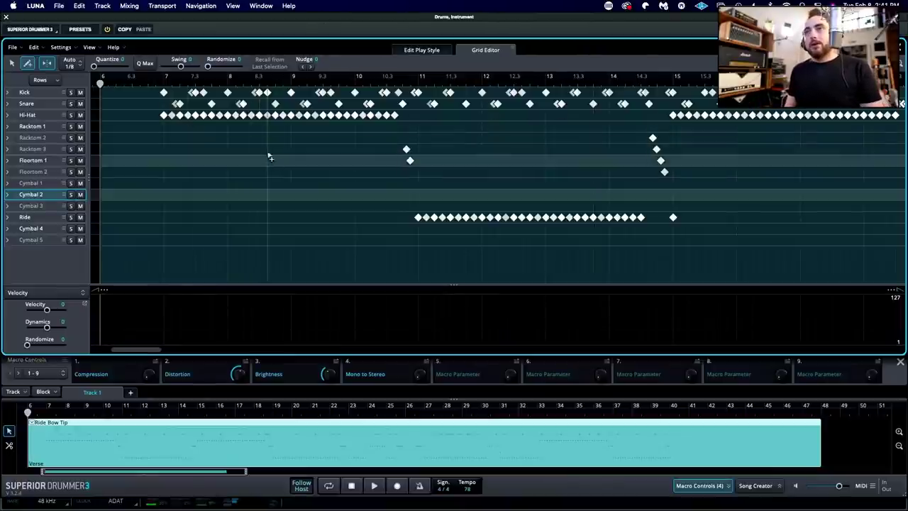
left_click(6, 17)
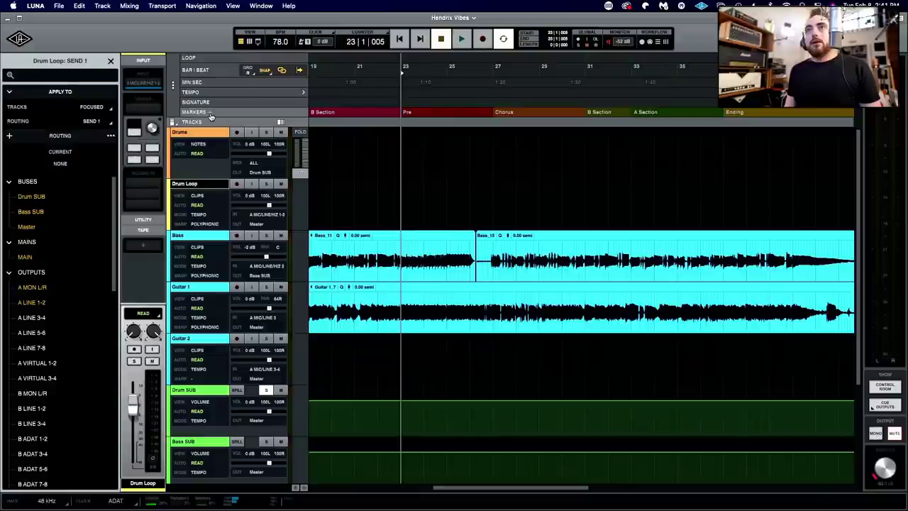
Step: Listen to the programmed drums around bar 24 in the Grid Editor, and close the instrument window
key("super+equal")
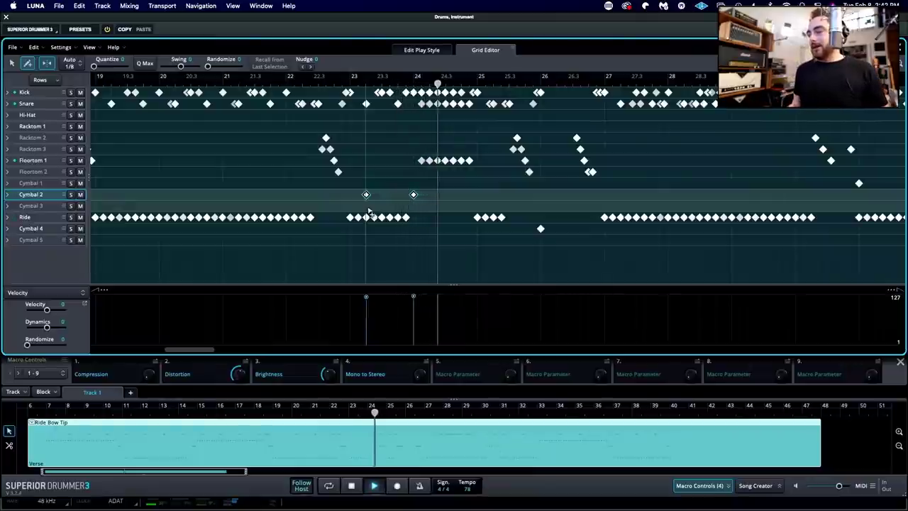
key("space")
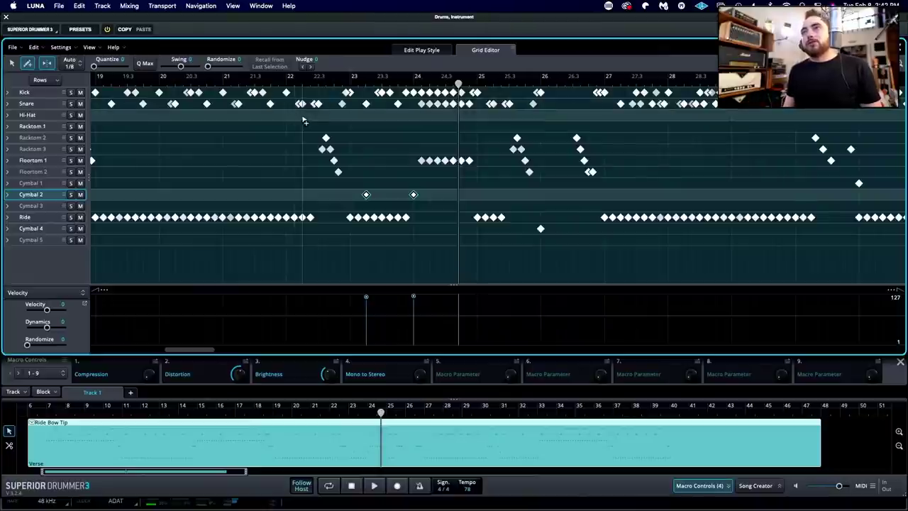
left_click(6, 17)
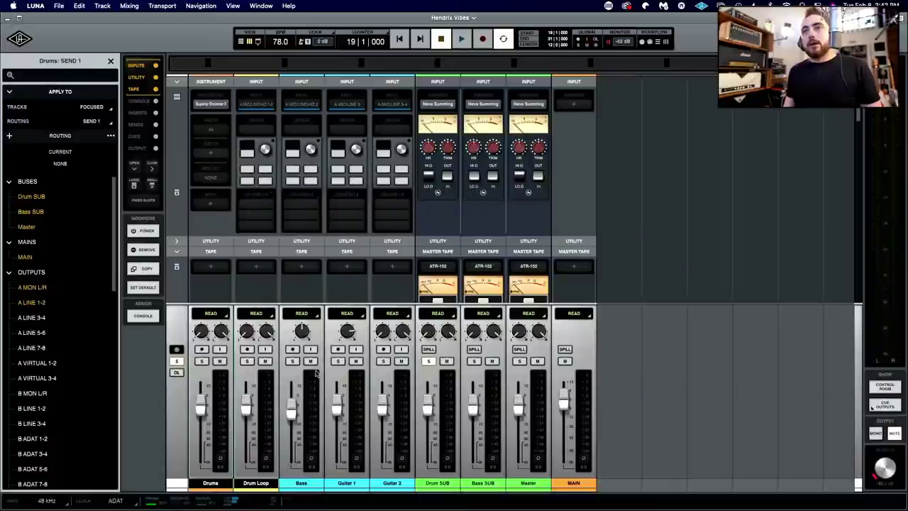
Step: Solo the Bass track alongside the Drum SUB and play the song from bar 19
left_click(293, 362)
key("space")
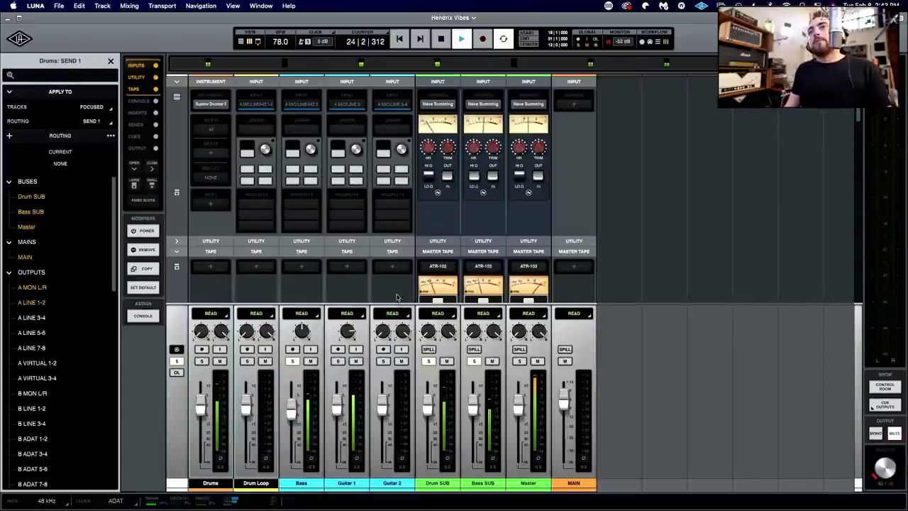
Step: Stop playback, clear the Bass and Drum SUB solos, solo the Guitar 1 track, and play it from bar 19 twice
key("space")
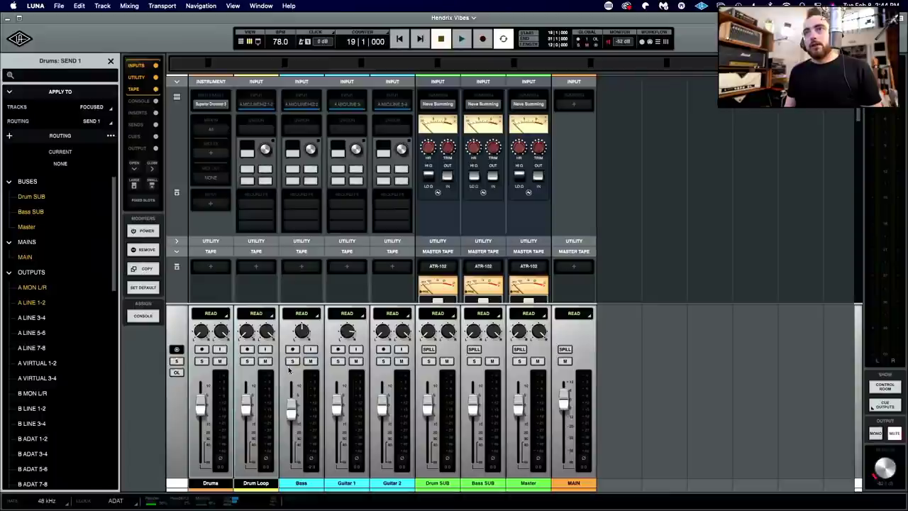
key("space")
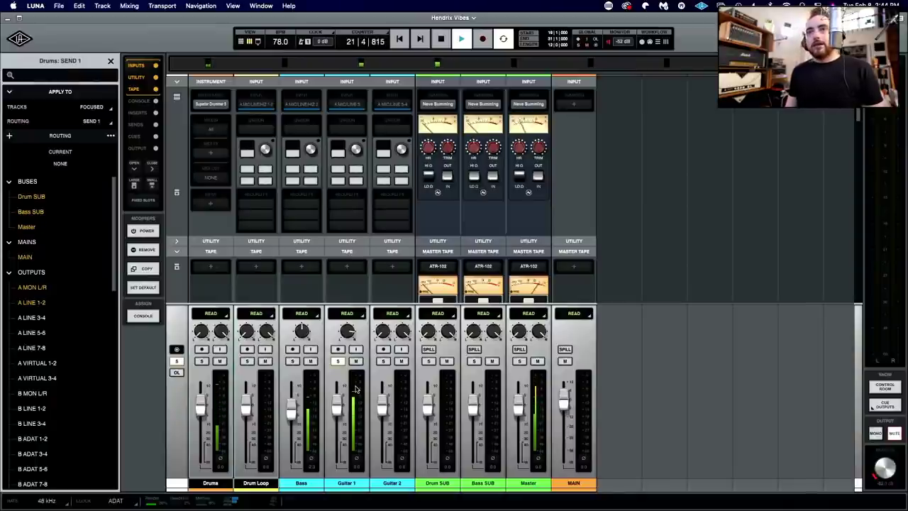
key("space")
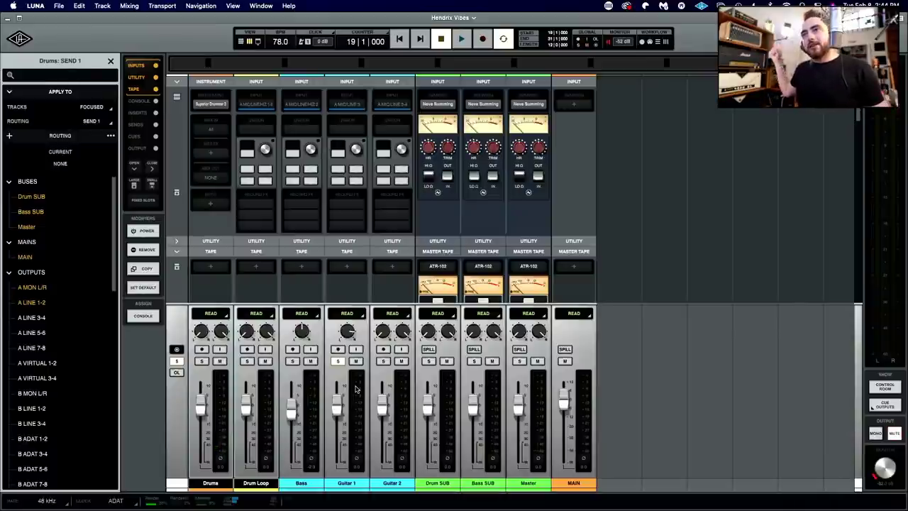
key("space")
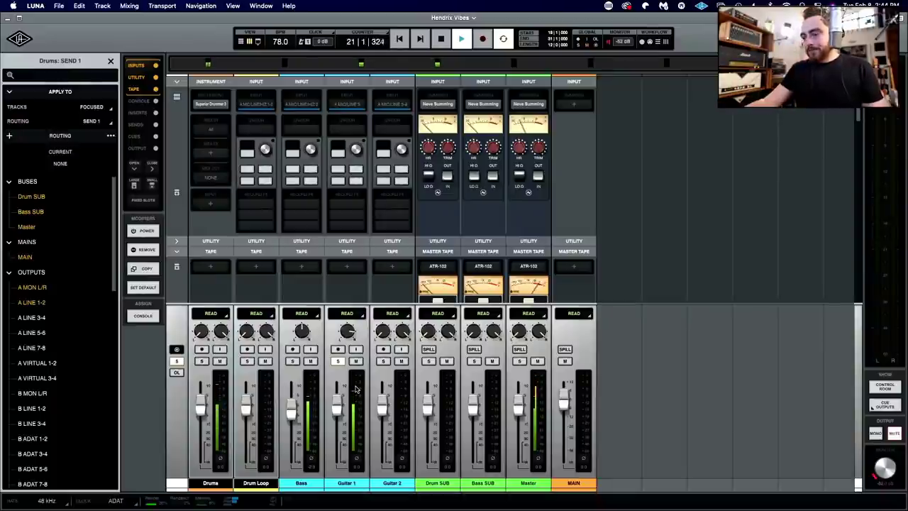
key("space")
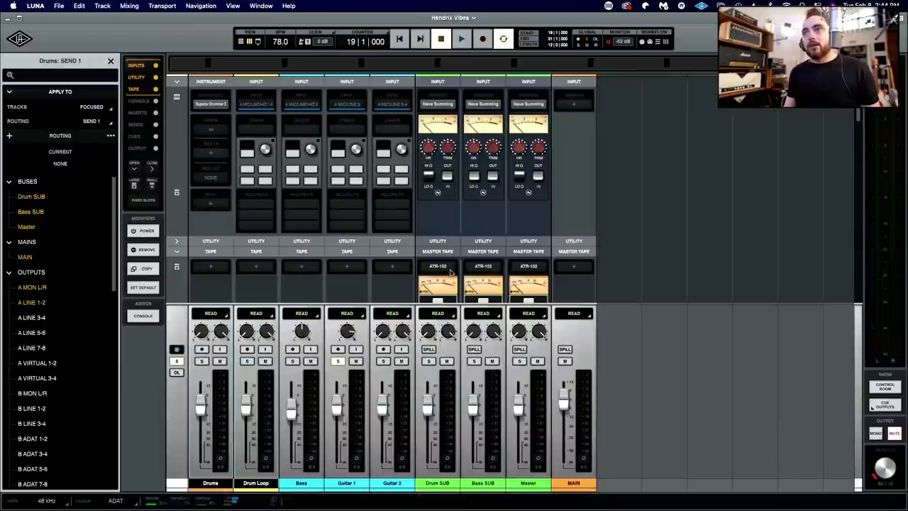
Step: Examine the summing, master tape, console compressor and insert sections of the Drum SUB, Bass SUB and Master buses in the mixer
scroll(453, 284, "down", 2)
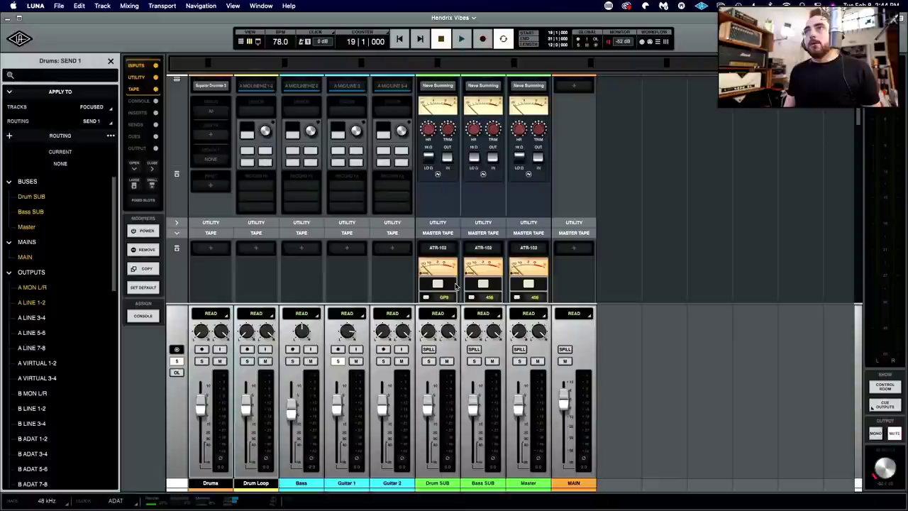
scroll(455, 286, "down", 2)
scroll(455, 286, "up", 4)
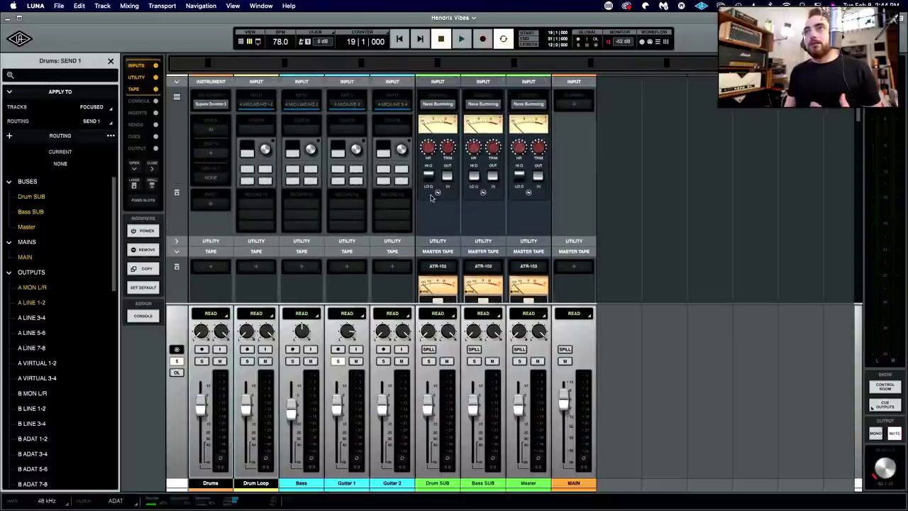
scroll(433, 206, "down", 10)
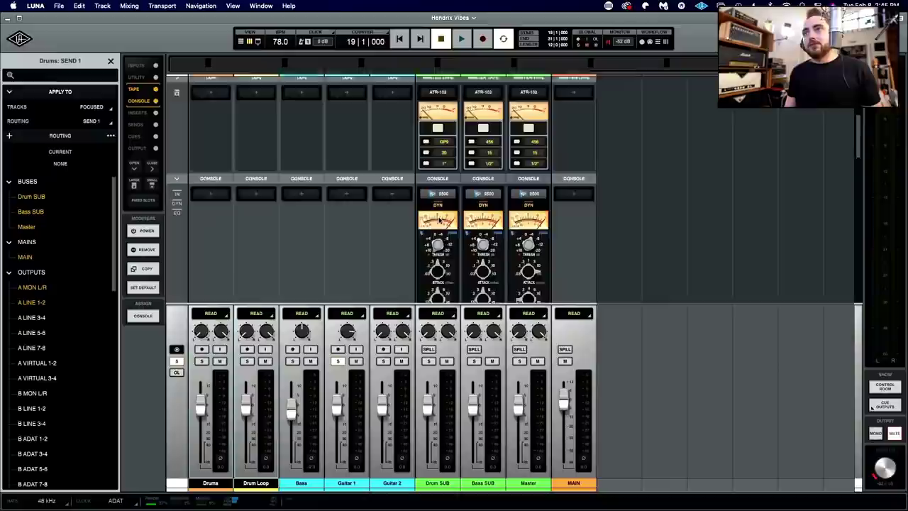
scroll(439, 221, "up", 8)
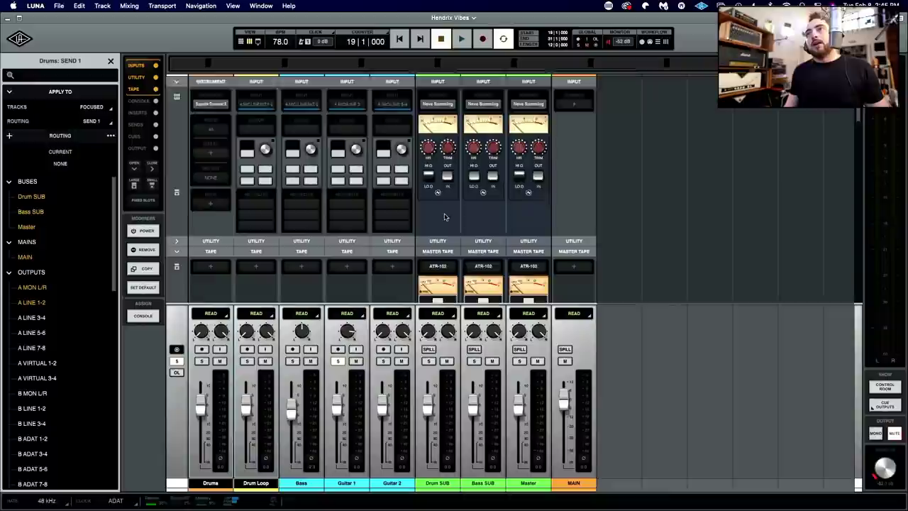
scroll(446, 209, "down", 5)
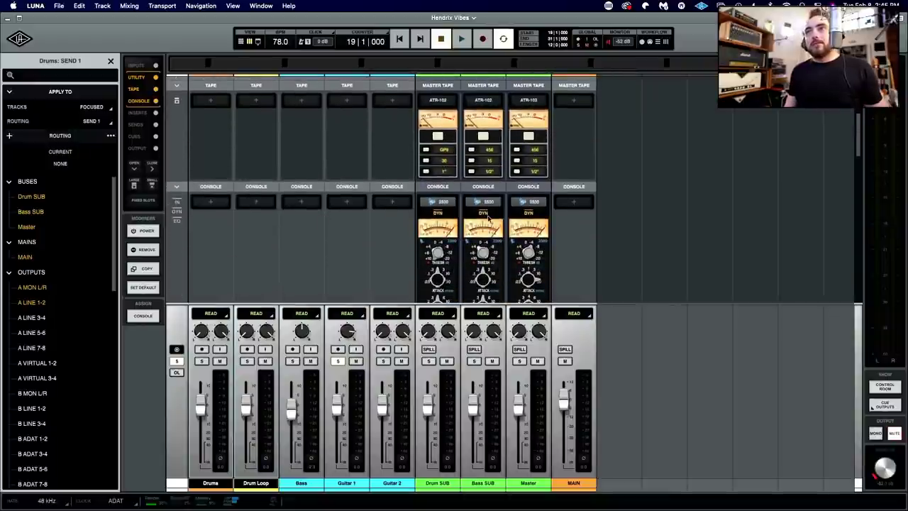
scroll(438, 213, "down", 5)
scroll(438, 212, "down", 2)
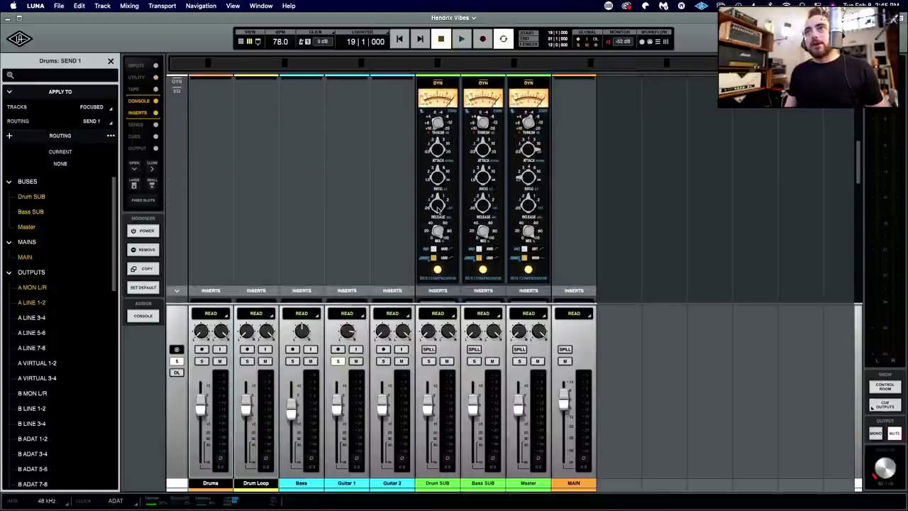
scroll(438, 224, "down", 2)
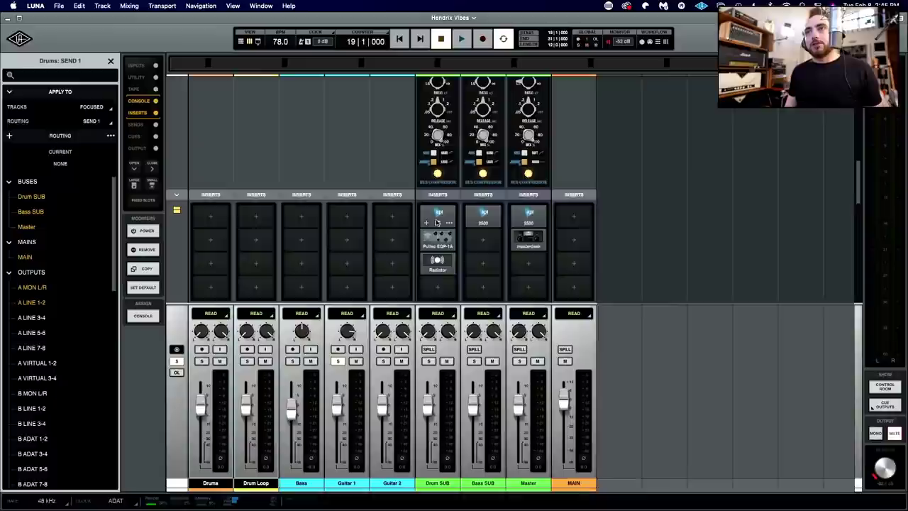
scroll(438, 268, "up", 6)
scroll(437, 268, "up", 3)
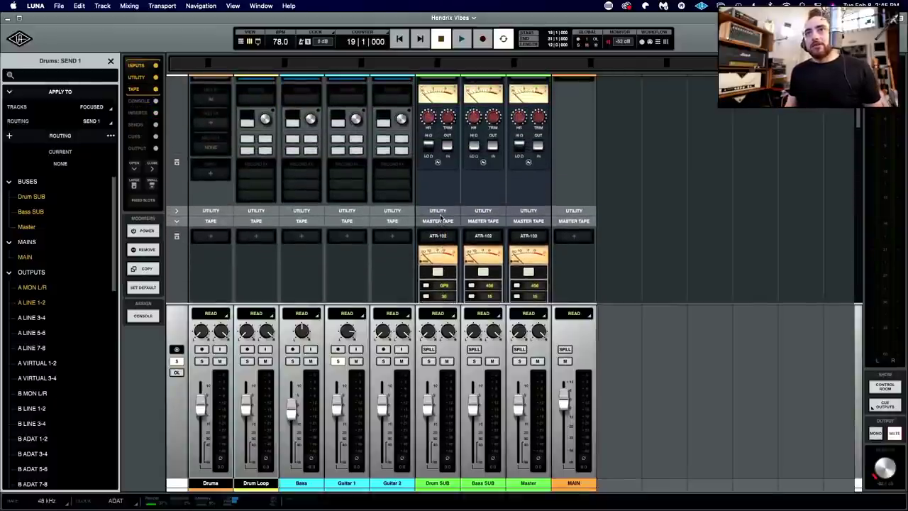
scroll(337, 253, "up", 2)
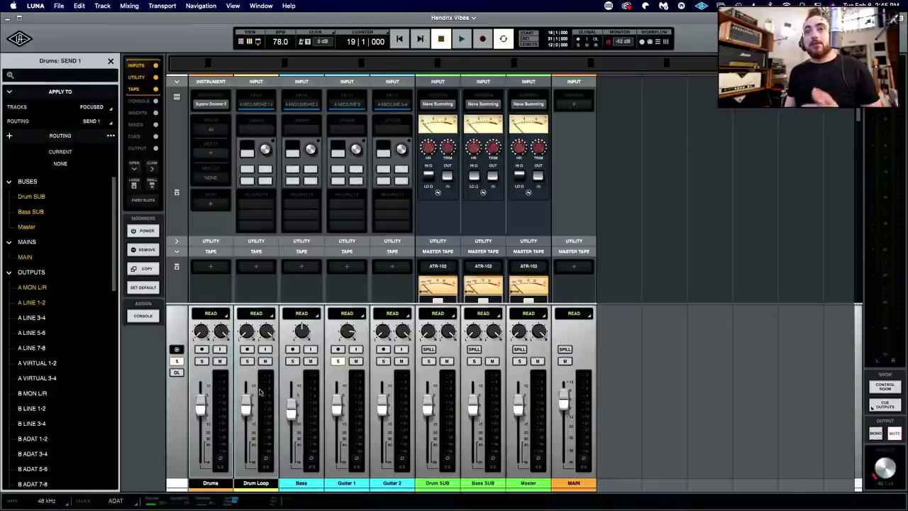
Step: Open the Superior Drummer 3 instrument on the Drums track, select its kick, and close the instrument window
left_click(210, 485)
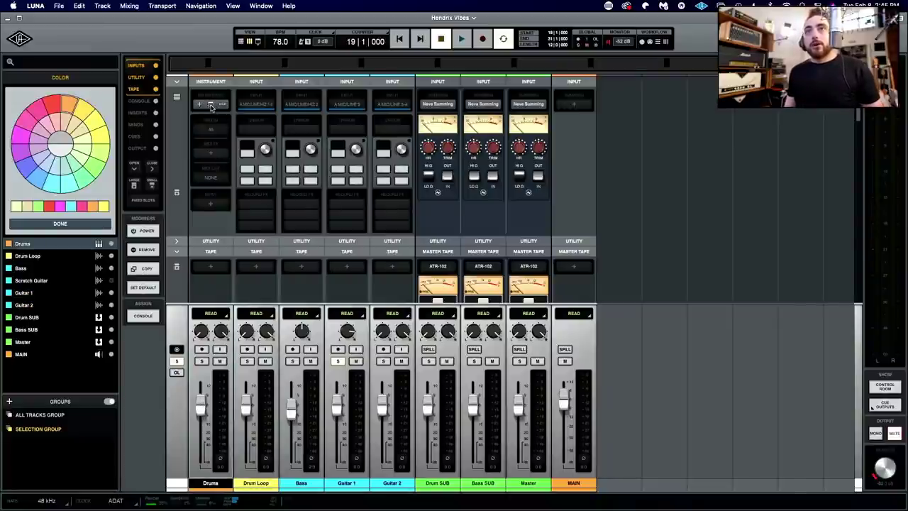
left_click(211, 105)
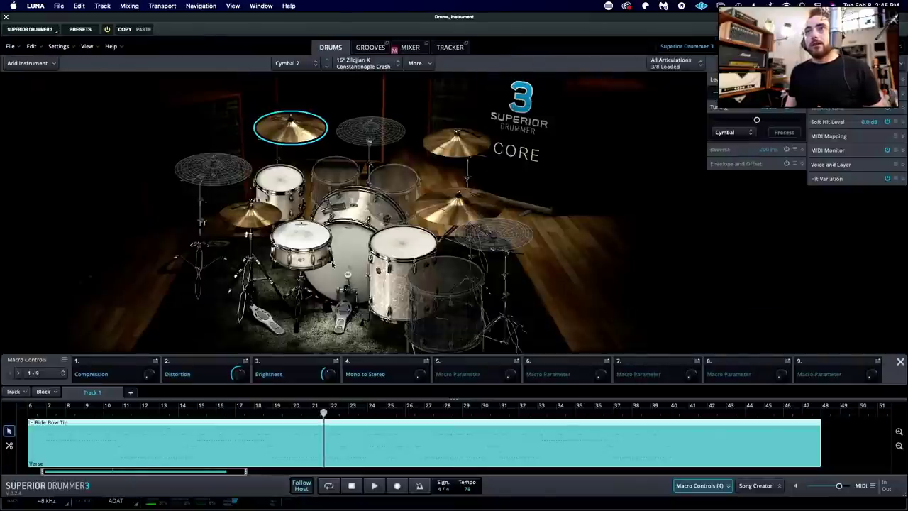
left_click(326, 240)
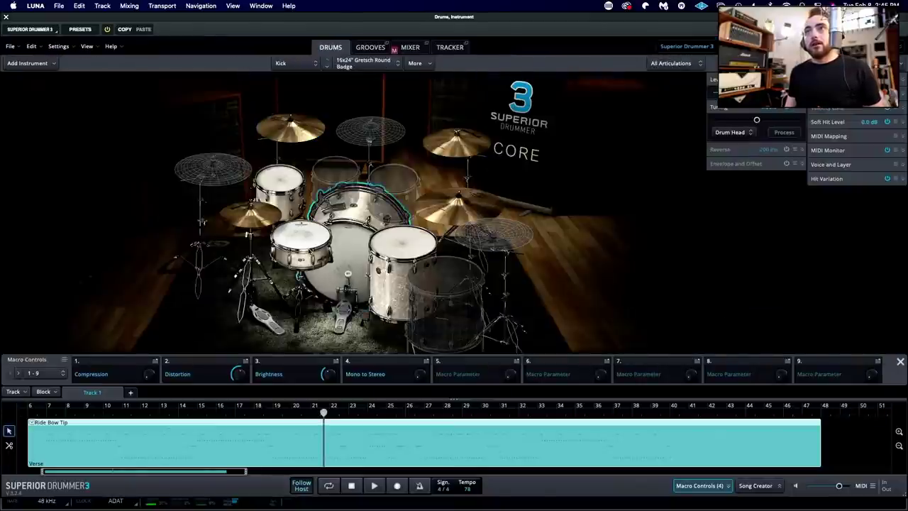
left_click(6, 16)
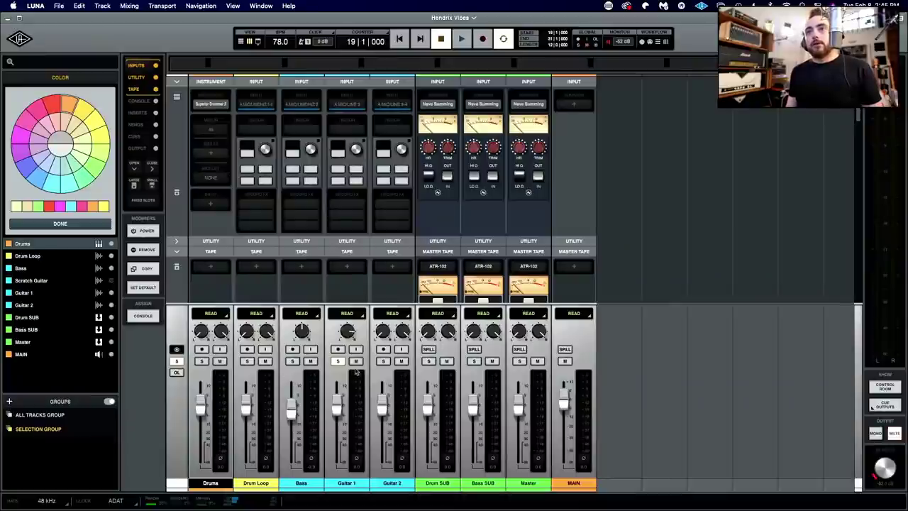
Step: Clear the Guitar 1 solo and check the output routing of the Drums track in the mixer
mouse_move(208, 100)
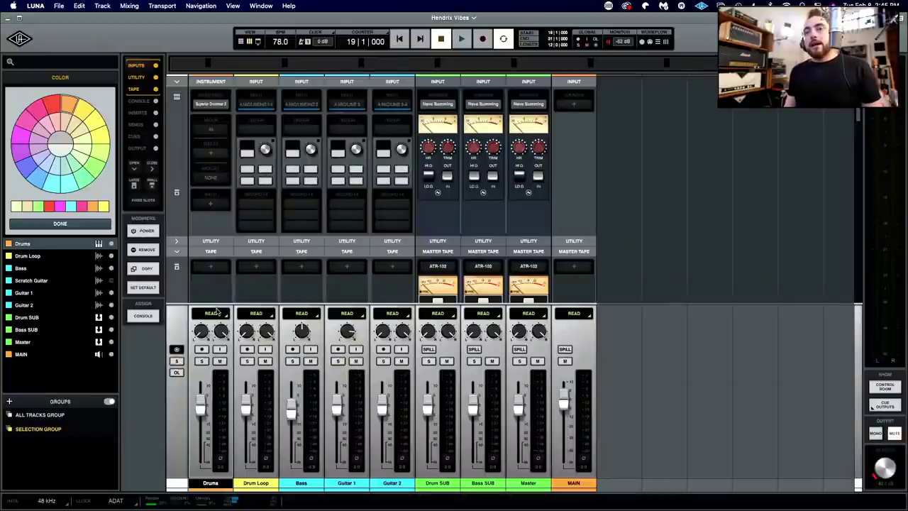
scroll(239, 245, "down", 10)
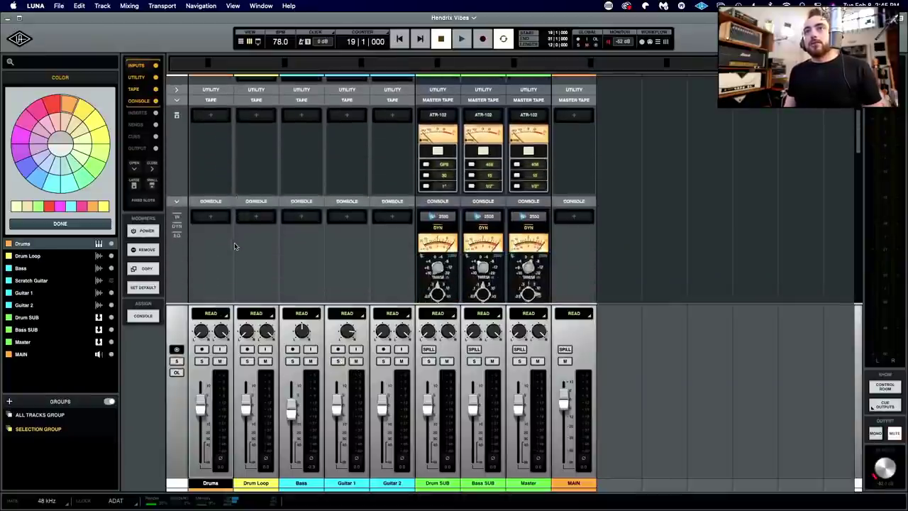
scroll(227, 248, "down", 8)
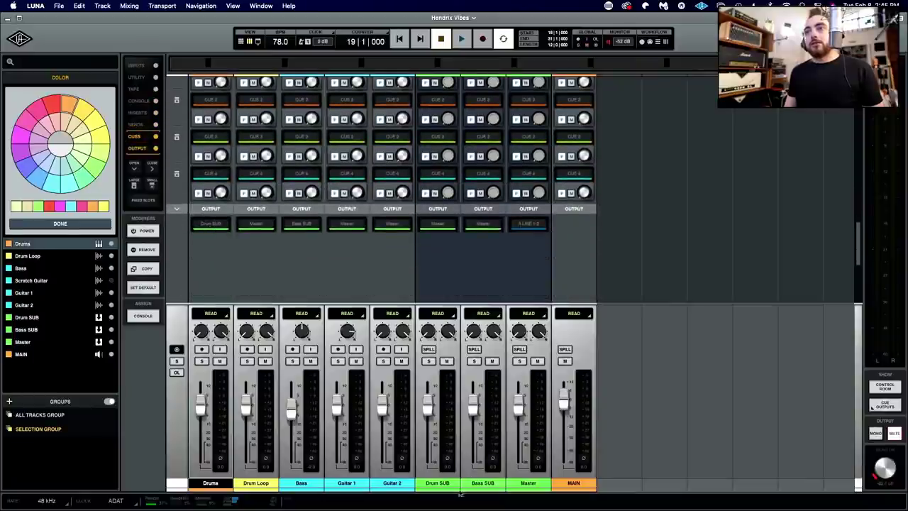
scroll(447, 255, "up", 10)
scroll(446, 255, "up", 8)
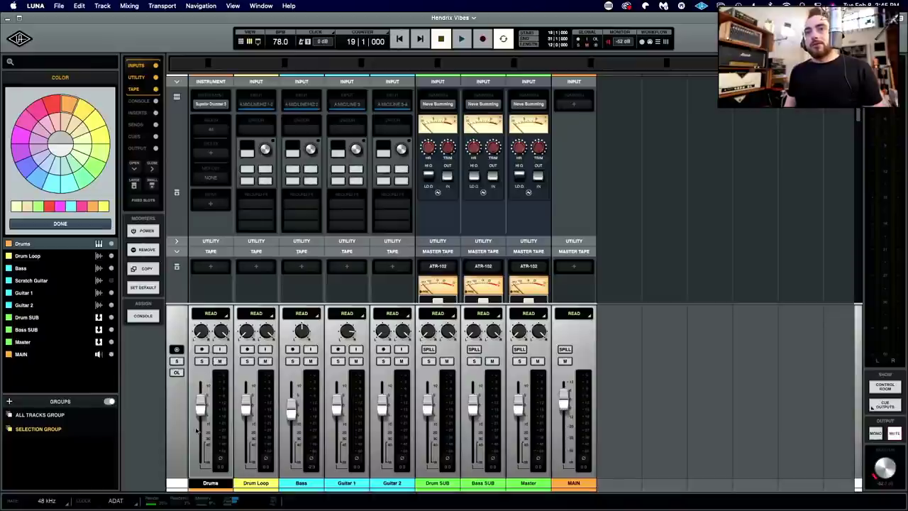
Step: Select the Drum SUB bus and show the settings of its ATR-102 master tape
left_click(438, 484)
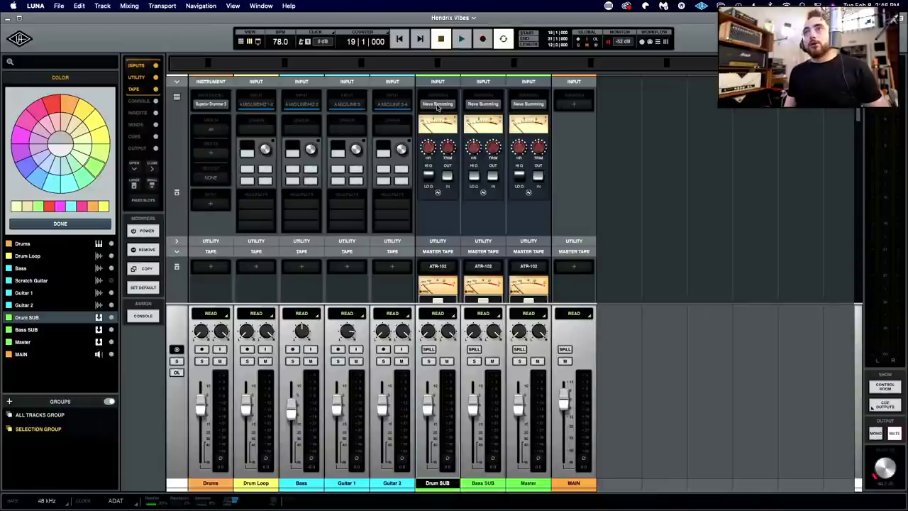
left_click(437, 105)
left_click(438, 106)
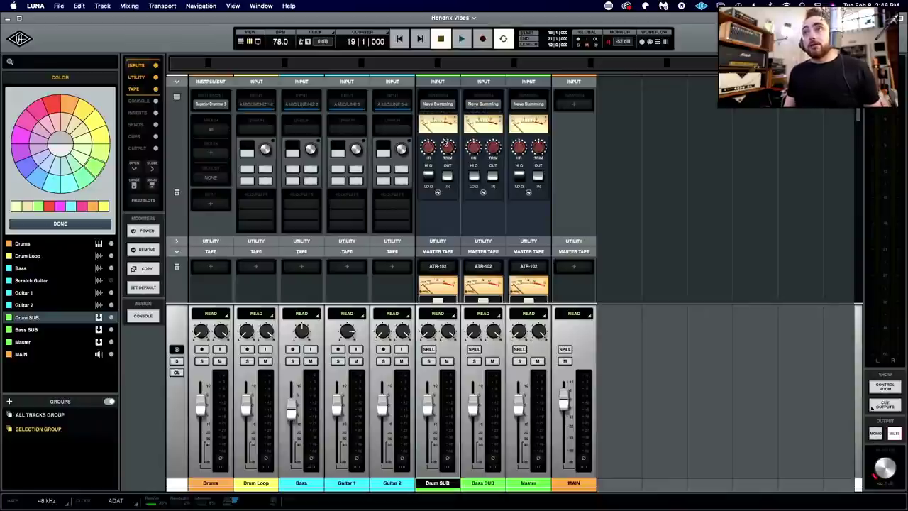
scroll(445, 142, "down", 5)
left_click(437, 147)
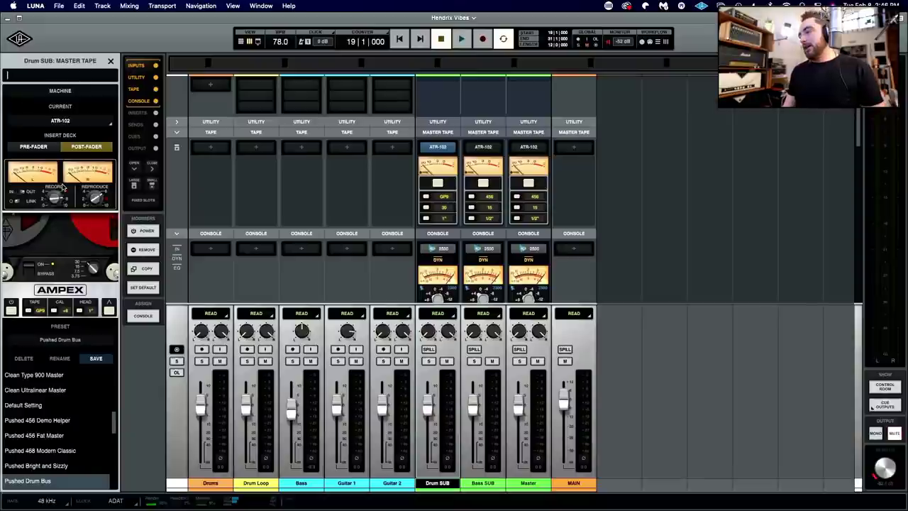
Step: Play the song from bar 19 while trying a higher record level on Drum SUB's ATR-102, and turn it back down
key("space")
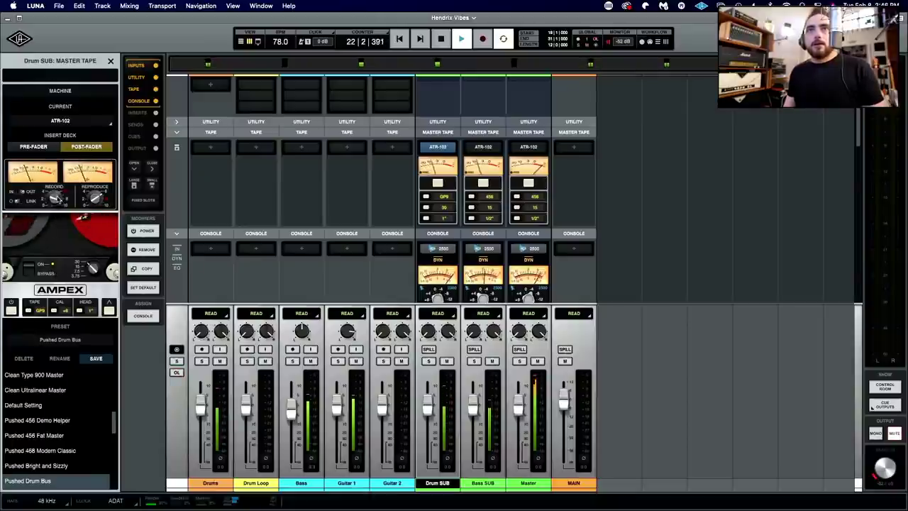
left_click_drag(57, 199, 58, 210)
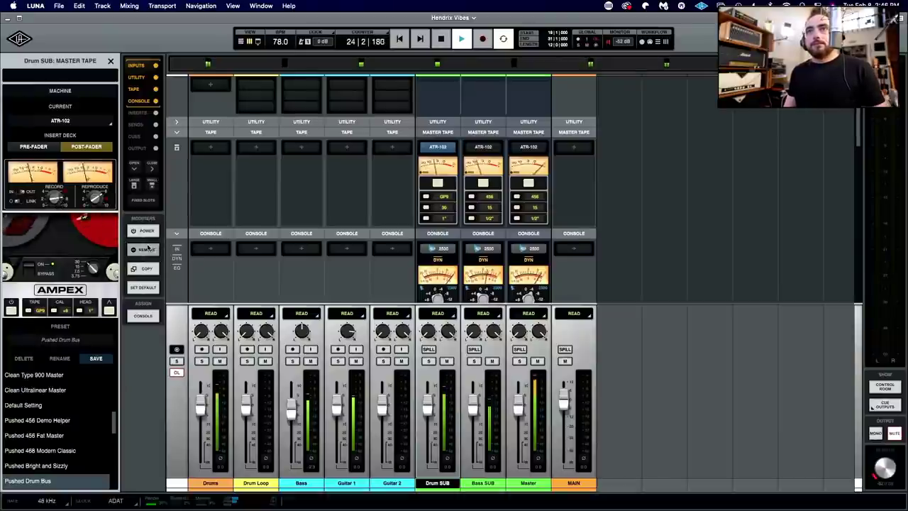
key("space")
Step: Show the API 2500 console compressor settings of the Drum SUB bus and play the song from bar 19
scroll(435, 232, "down", 2)
scroll(435, 231, "down", 2)
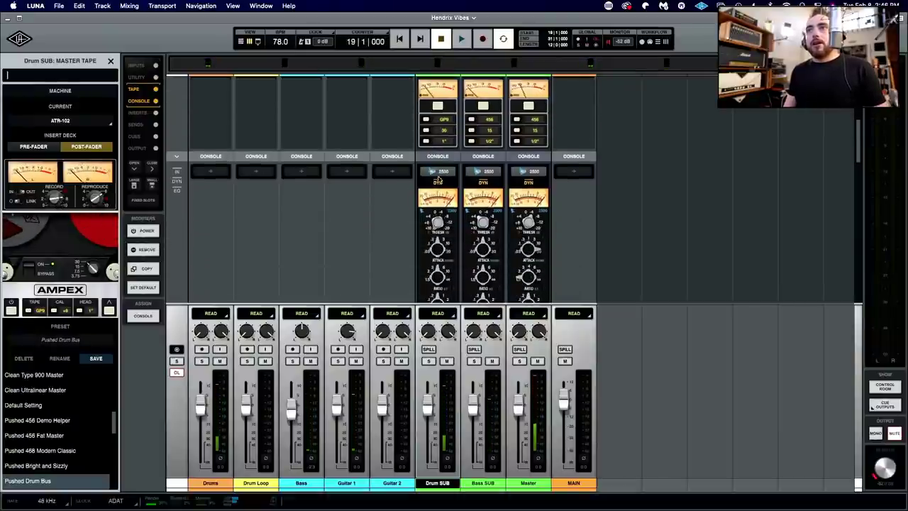
left_click(433, 172)
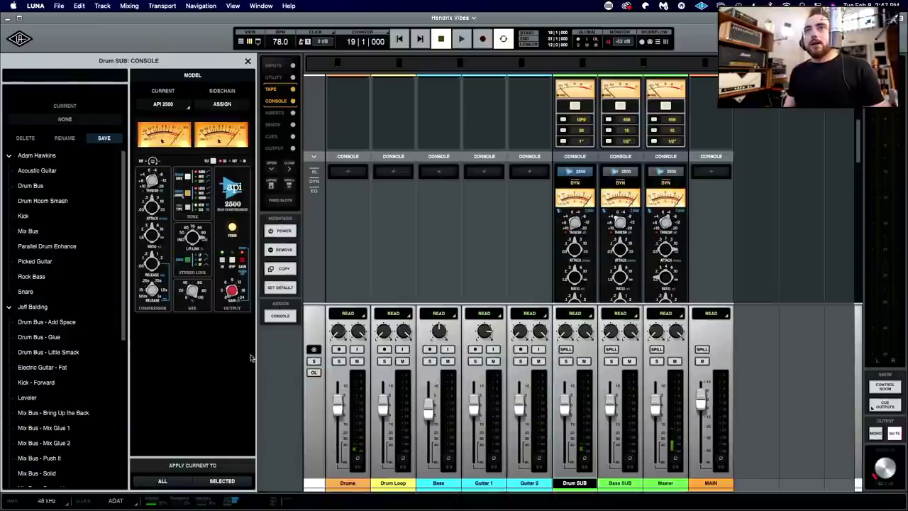
key("space")
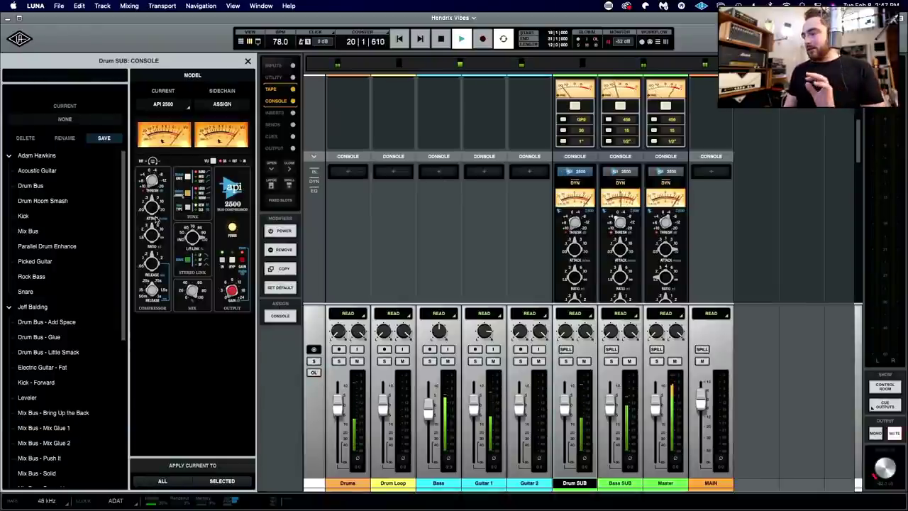
key("space")
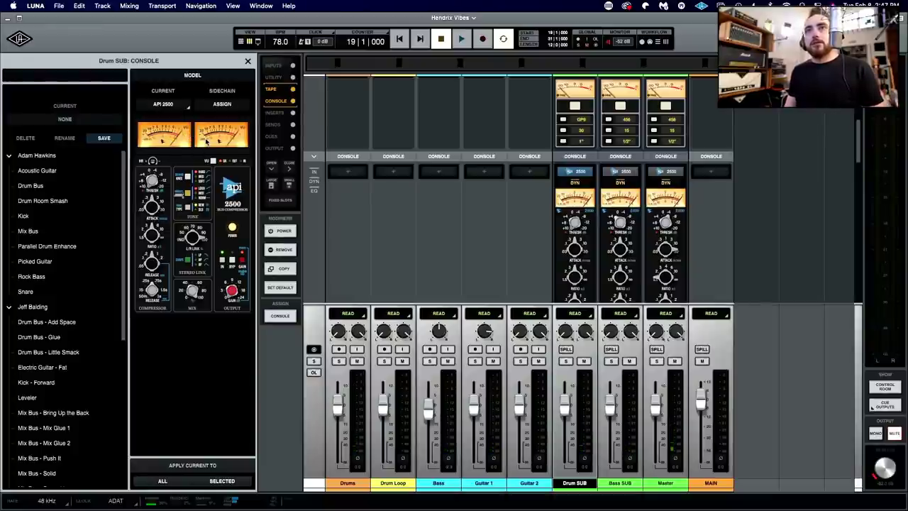
Step: Play the song from bar 19 twice to audition the output gain of Drum SUB's API 2500 compressor
key("space")
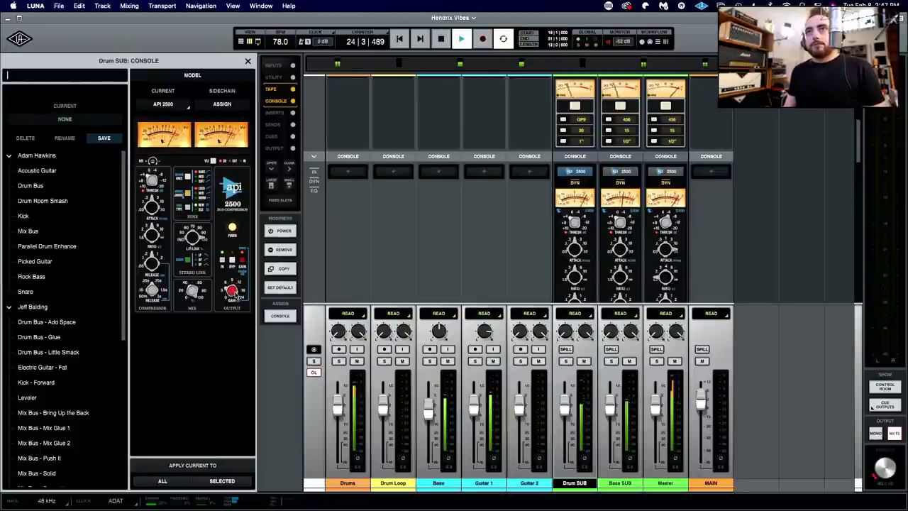
key("space")
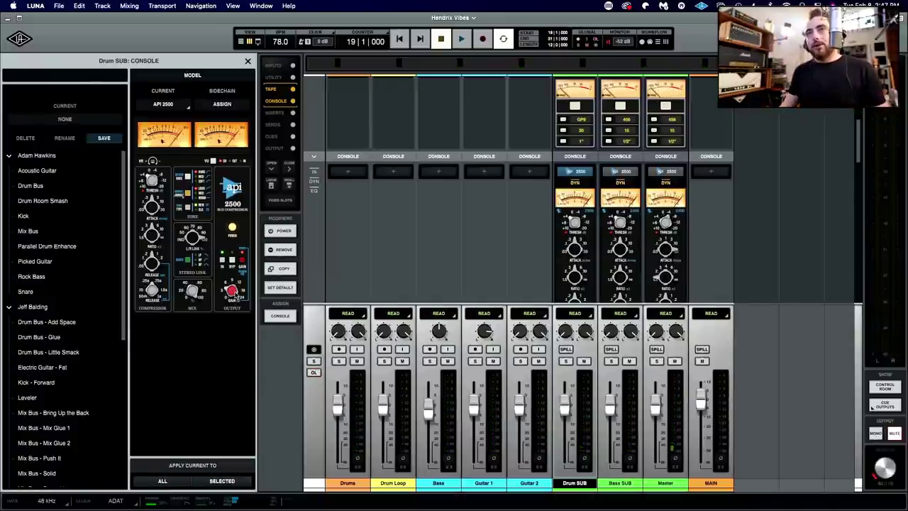
key("space")
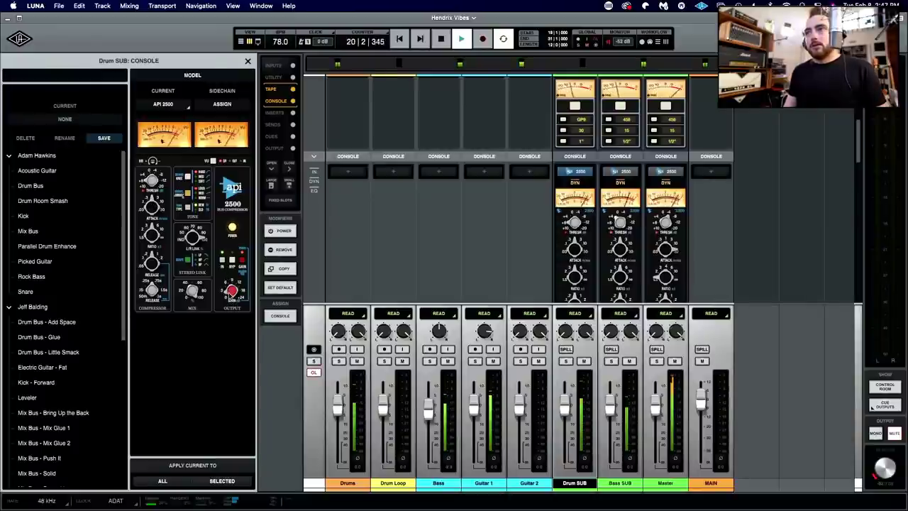
key("space")
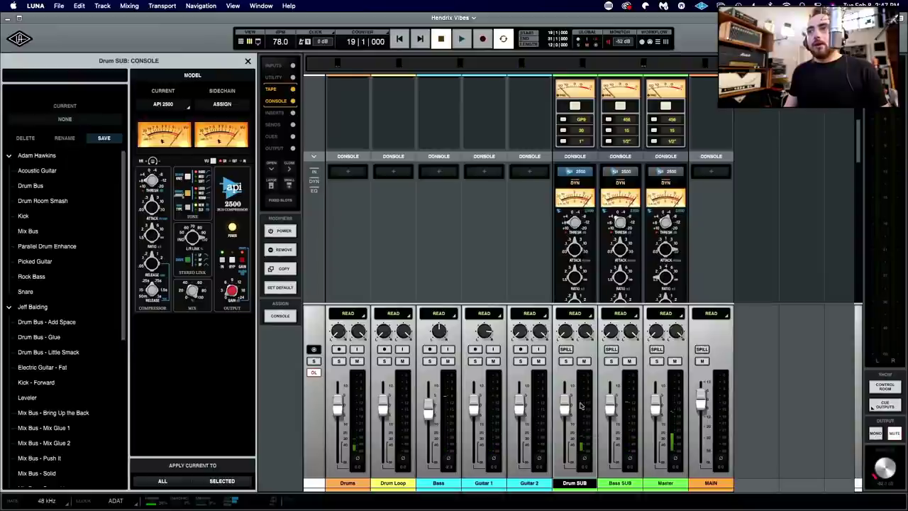
Step: Replay the song from bar 19 two more times to keep listening to Drum SUB's API 2500 compression
key("space")
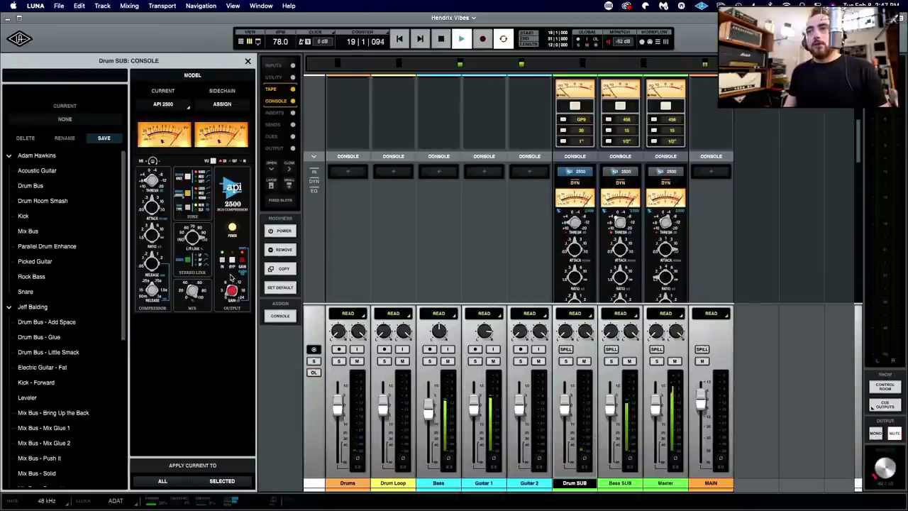
key("space")
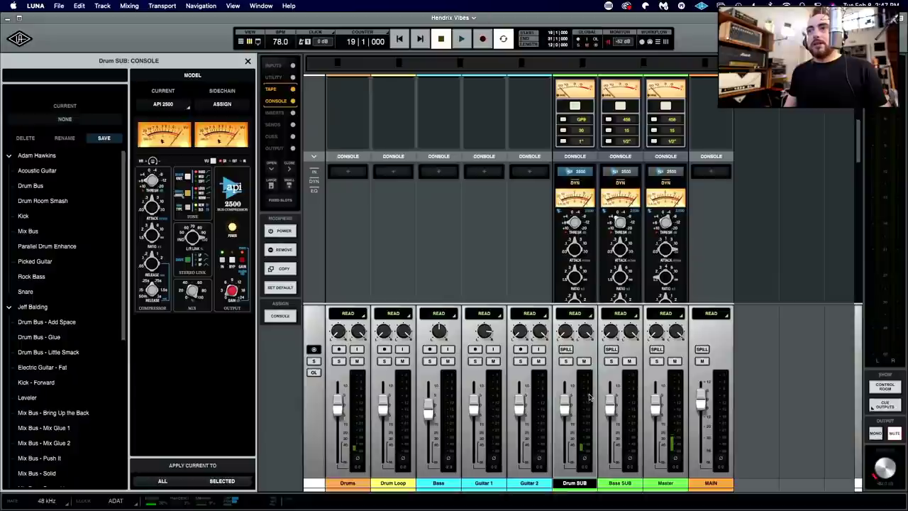
key("space")
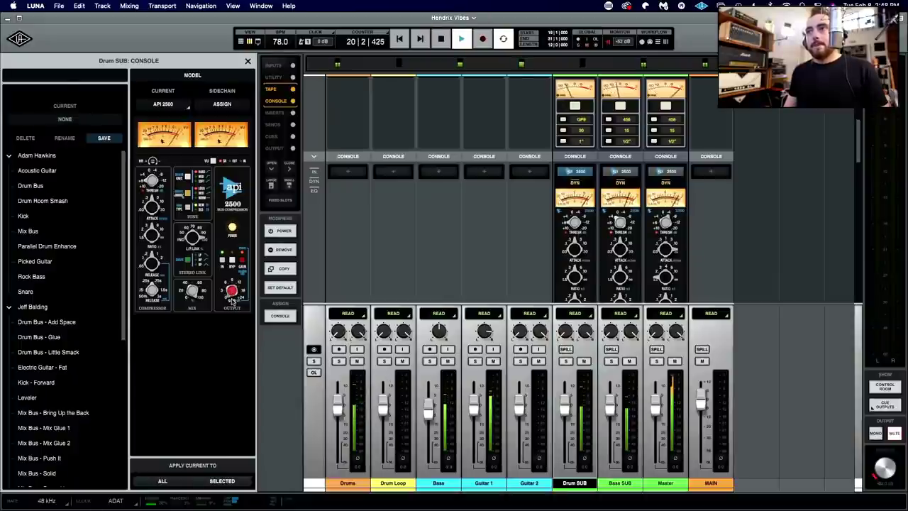
key("space")
Step: Show the Pultec EQP-1A equalizer on Drum SUB's second insert, play the song from bar 19 through it, and close the plug-in
scroll(459, 255, "down", 5)
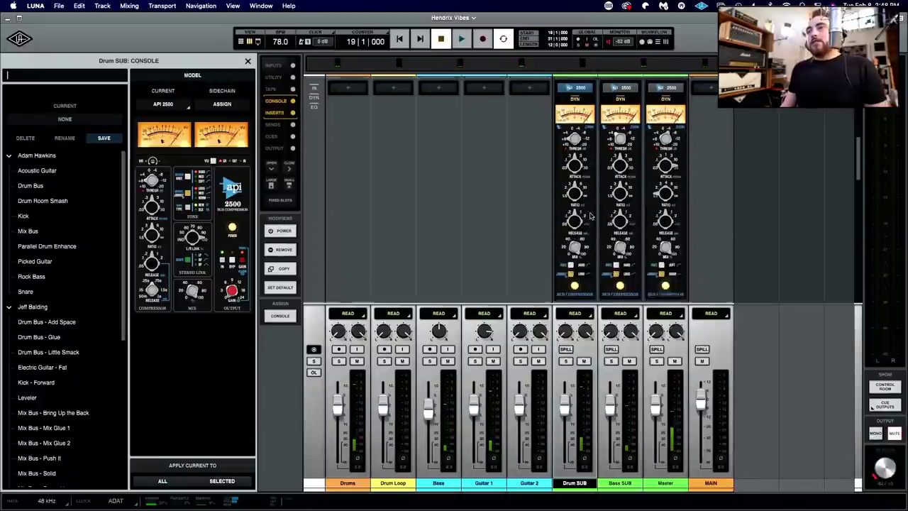
left_click(576, 193)
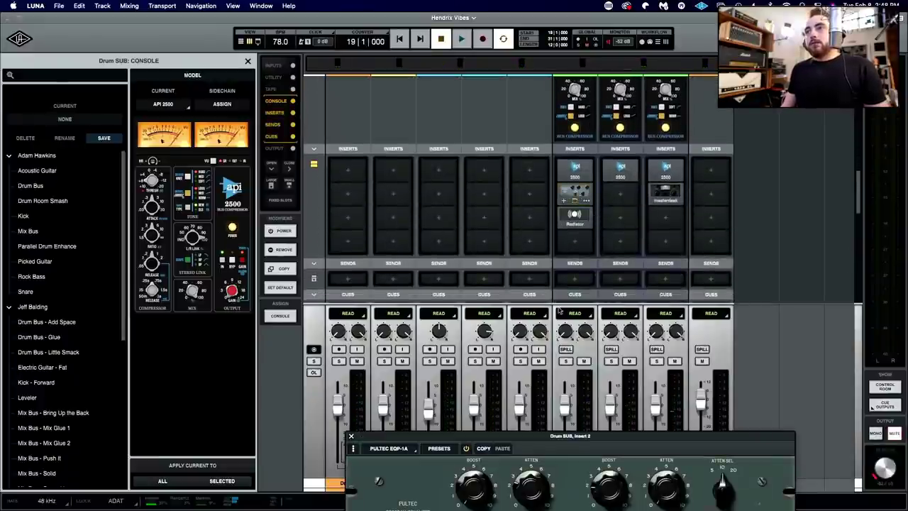
left_click_drag(482, 434, 512, 206)
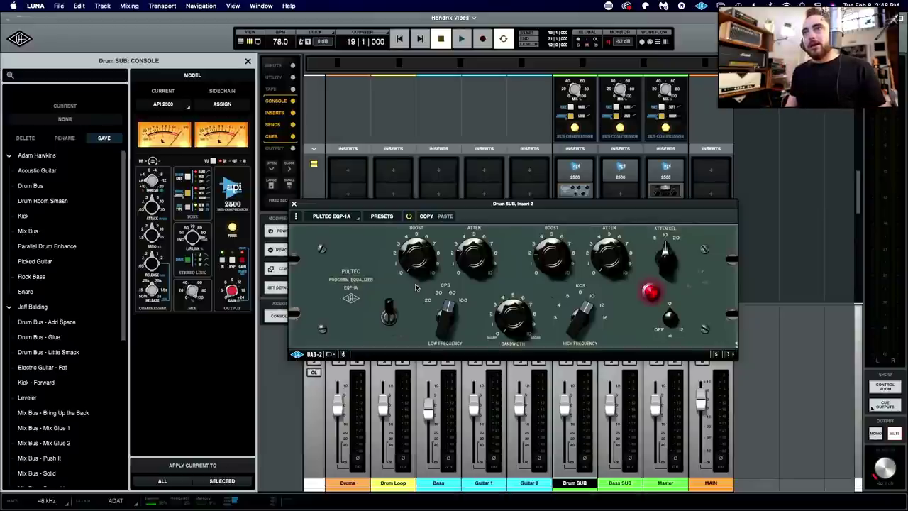
key("space")
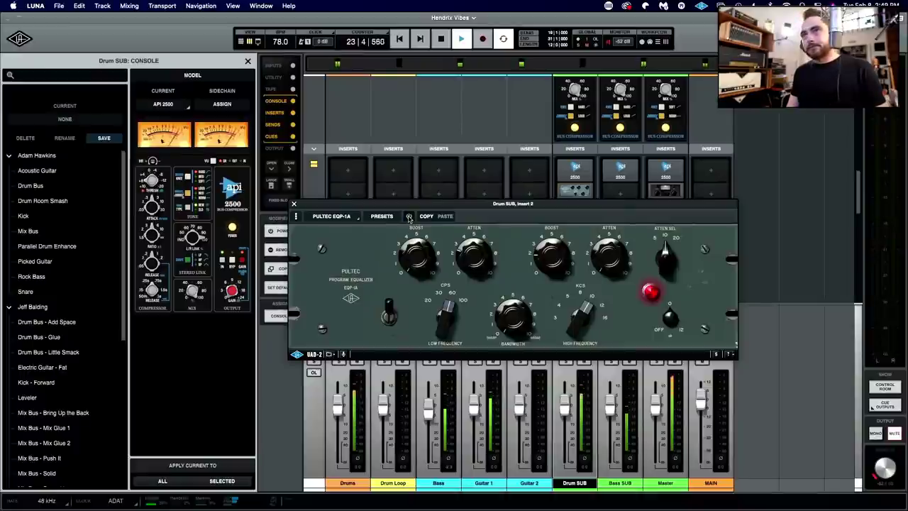
key("space")
left_click(294, 204)
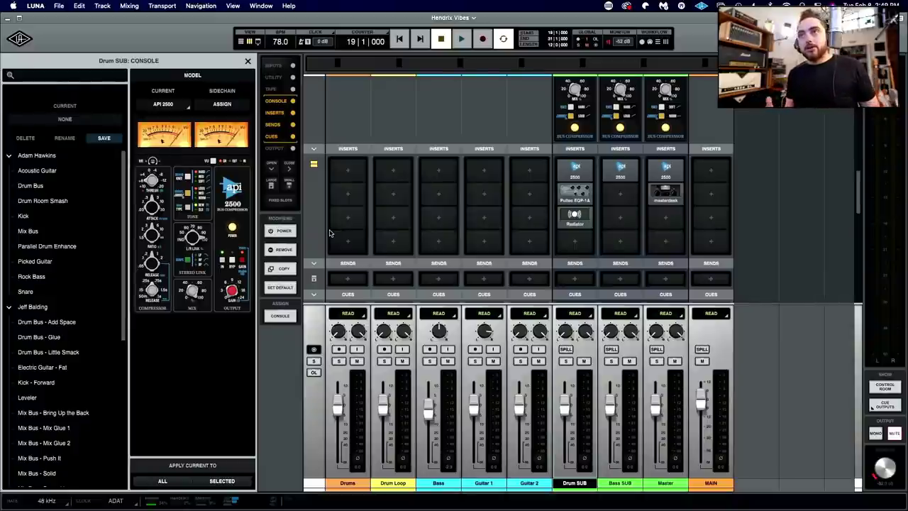
Step: Add one mono audio track named FX Return directly after the Guitar 2 track, with no console
scroll(348, 210, "down", 3)
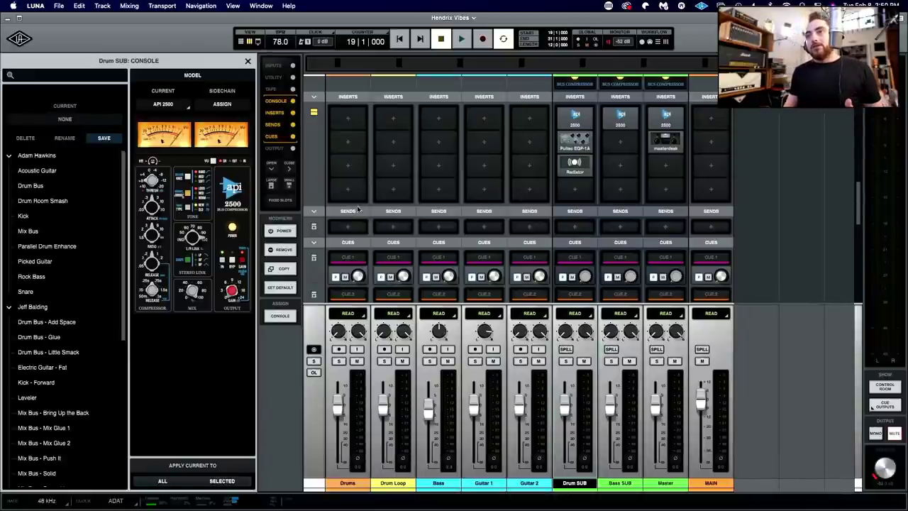
left_click(528, 484)
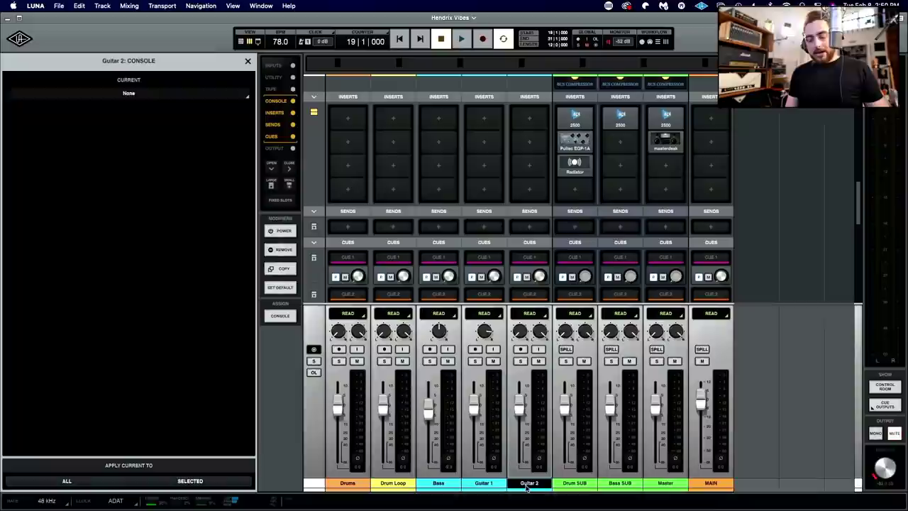
key("super+shift+n")
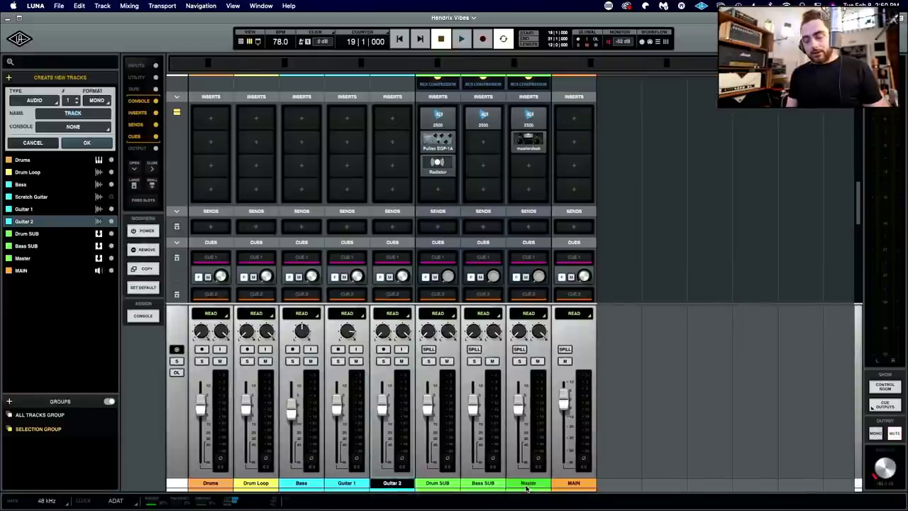
type("FX Return")
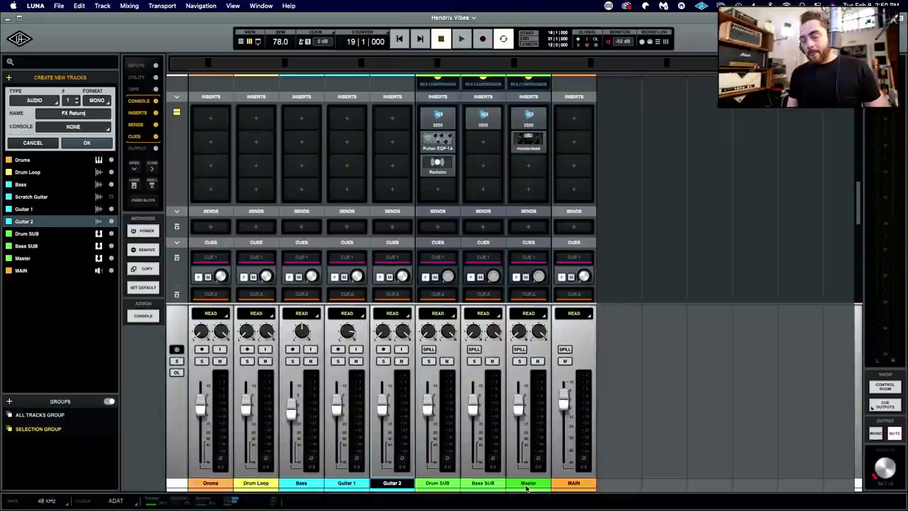
key("Return")
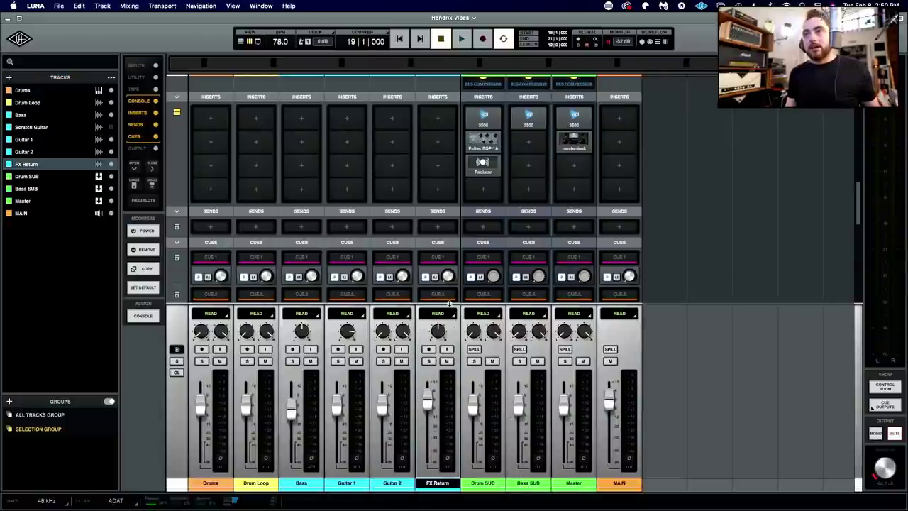
Step: Select the Guitar 2 track and route its Send 1 to the hardware output A LINE 1
scroll(447, 170, "up", 10)
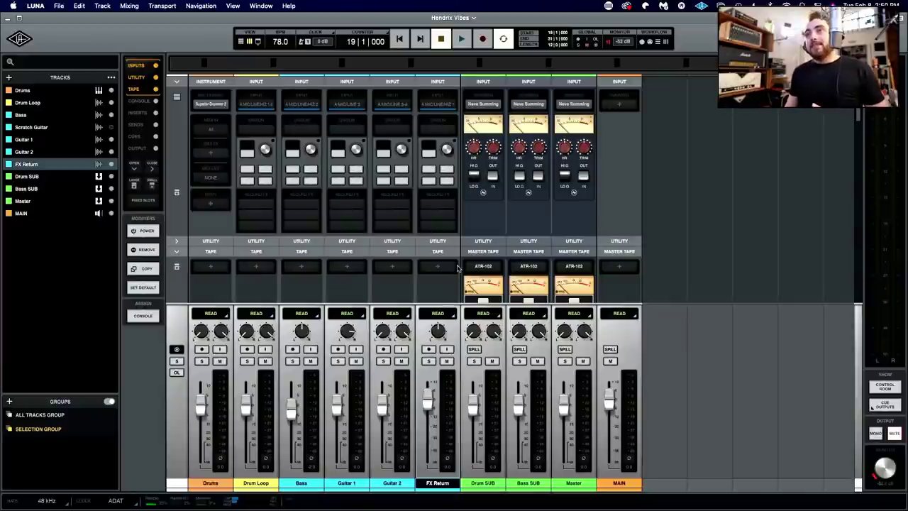
scroll(438, 284, "down", 5)
scroll(438, 286, "down", 1)
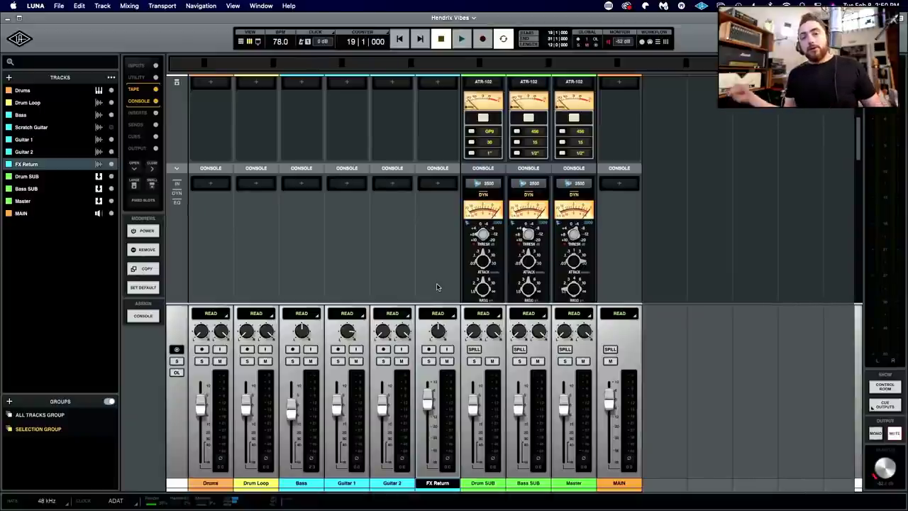
scroll(438, 287, "down", 1)
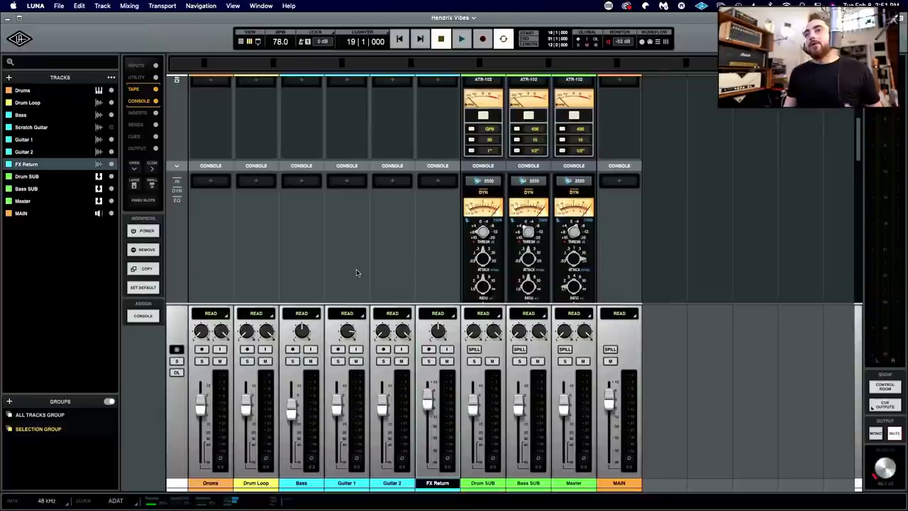
scroll(366, 278, "down", 5)
scroll(366, 279, "down", 15)
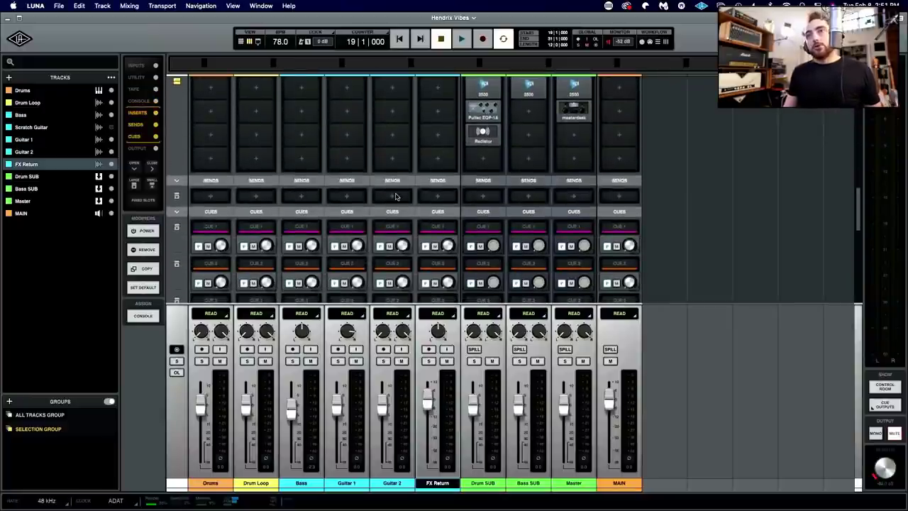
left_click(399, 487)
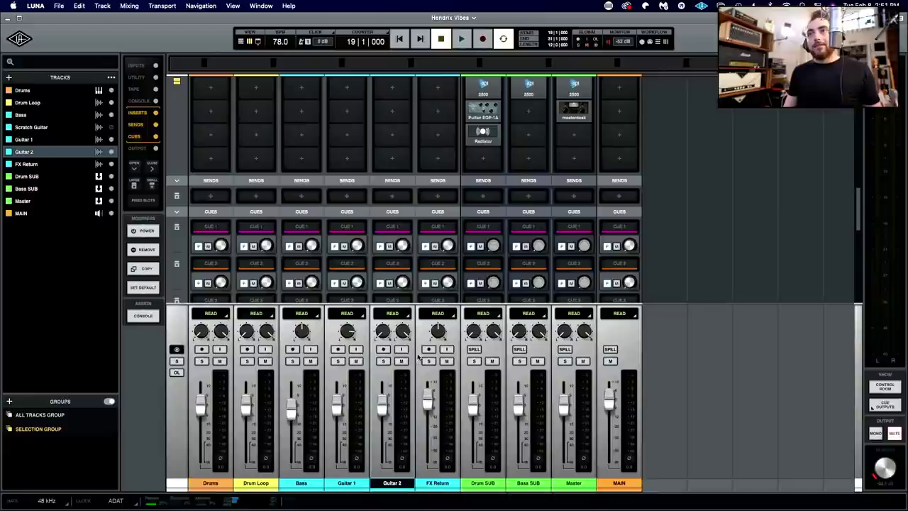
scroll(397, 201, "up", 2)
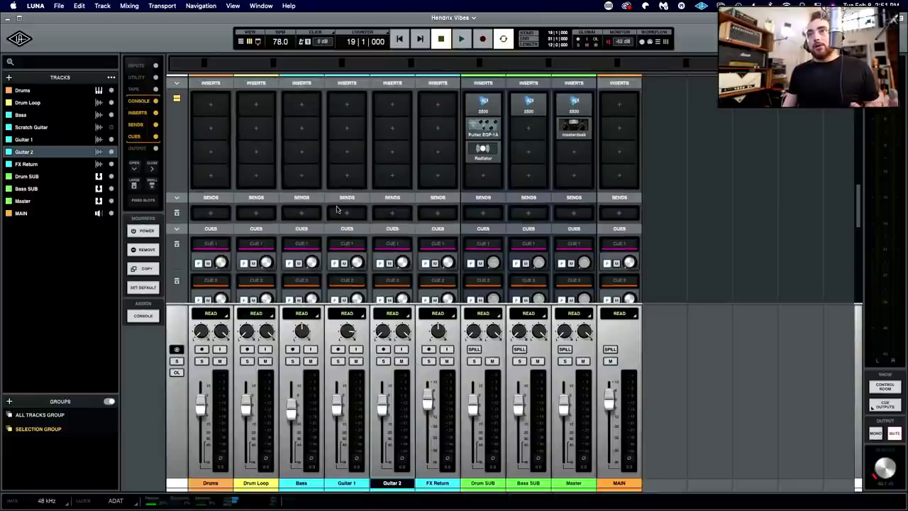
left_click(390, 215)
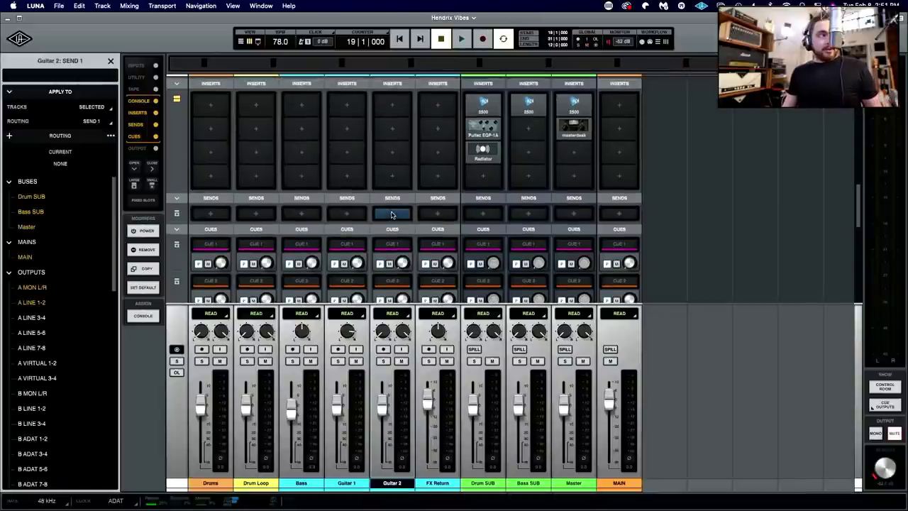
scroll(64, 408, "down", 5)
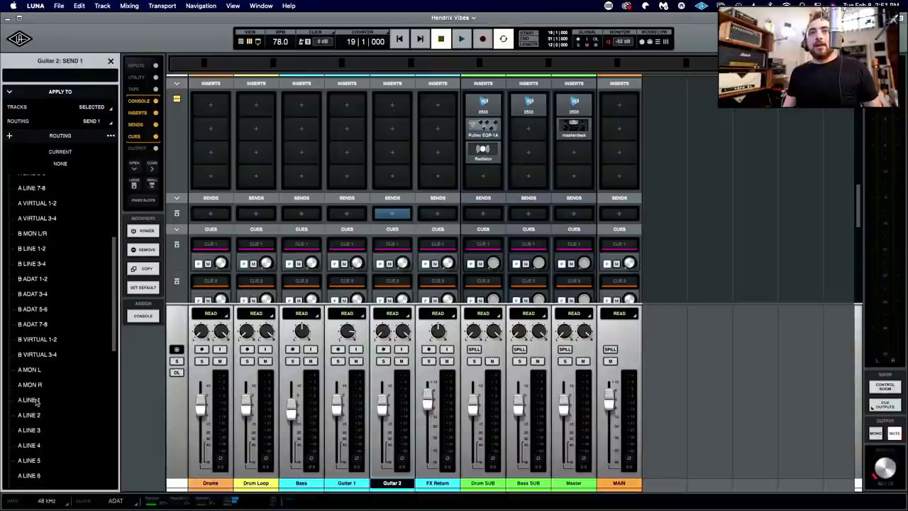
left_click(35, 403)
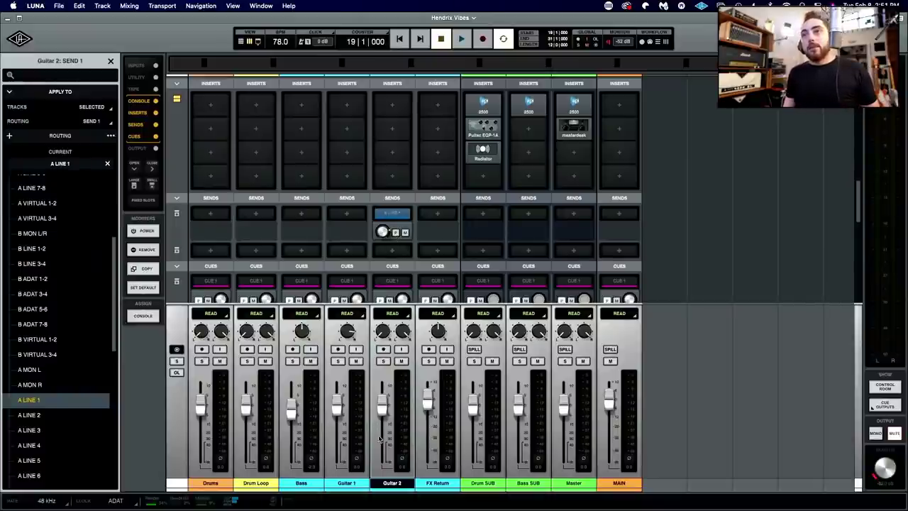
Step: Lower Guitar 2's fader and restore its level, then solo the FX Return track and release the solo
left_click_drag(383, 407, 381, 423)
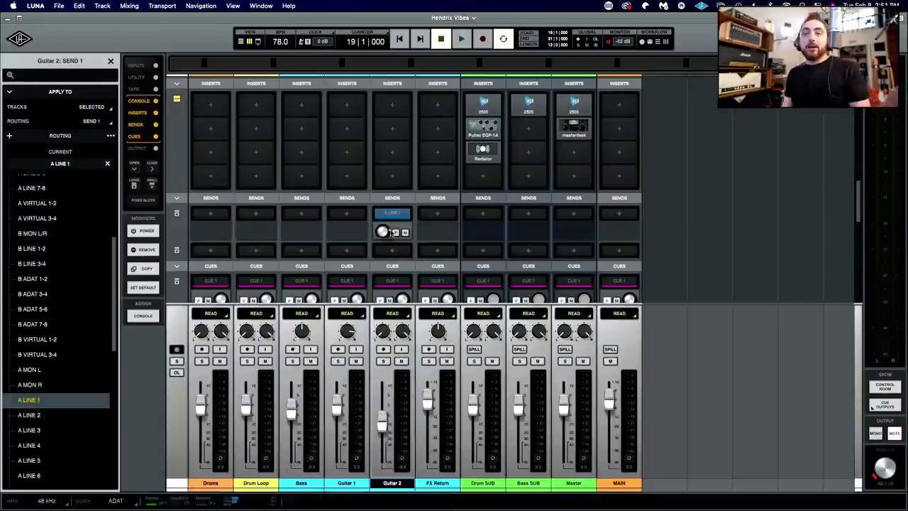
left_click(381, 424, "alt")
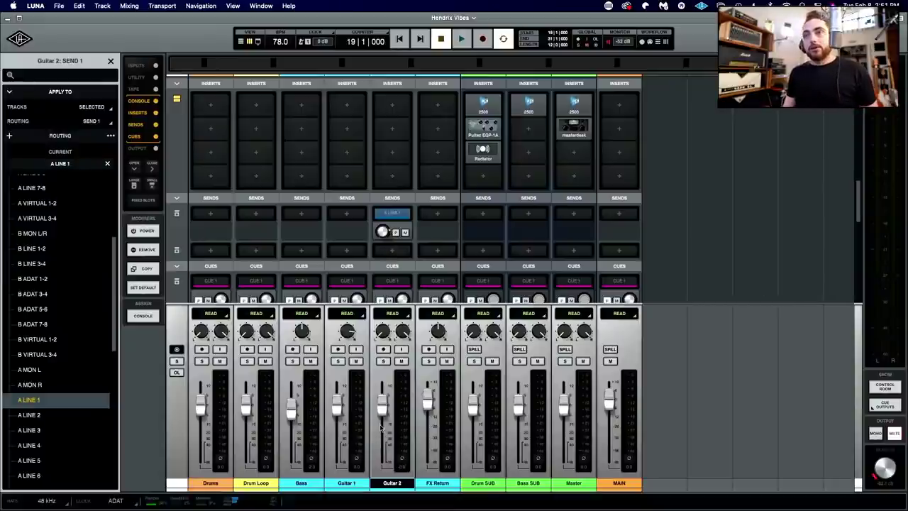
left_click(429, 361)
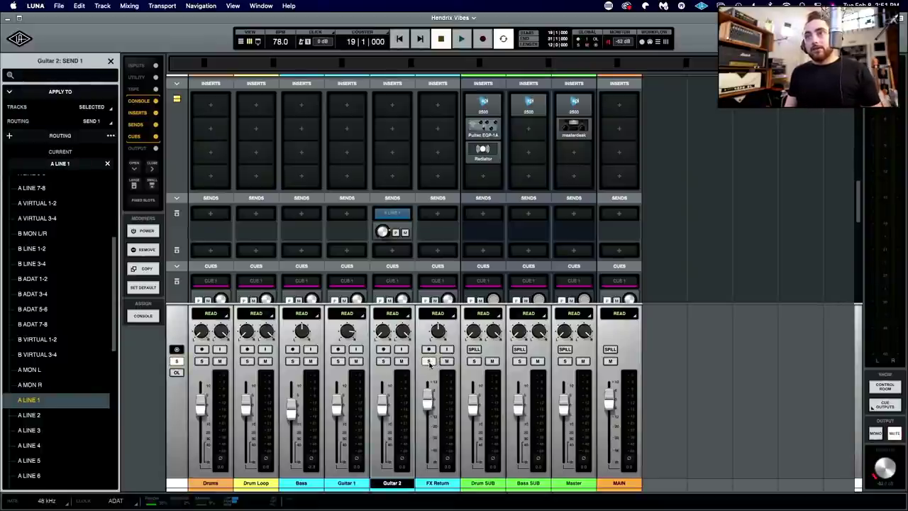
left_click(428, 361)
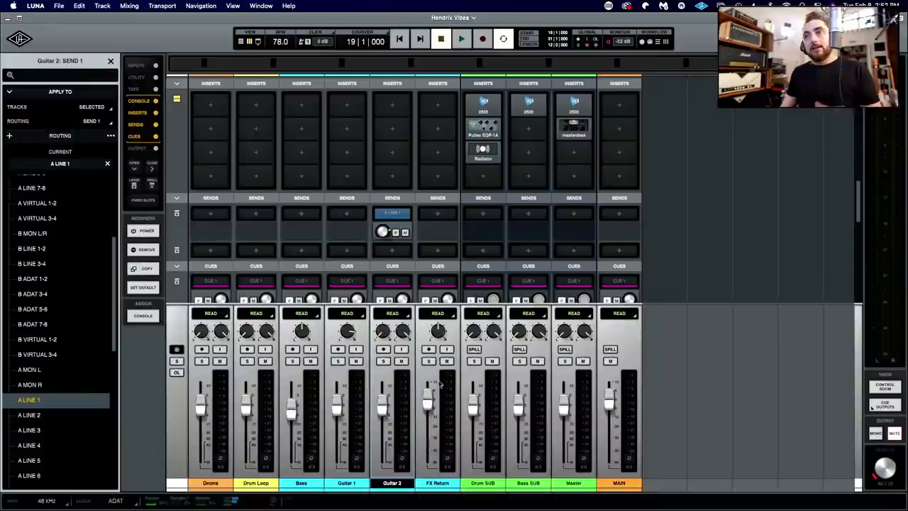
Step: Remove the A LINE 1 send from the Guitar 2 track
left_click(404, 213)
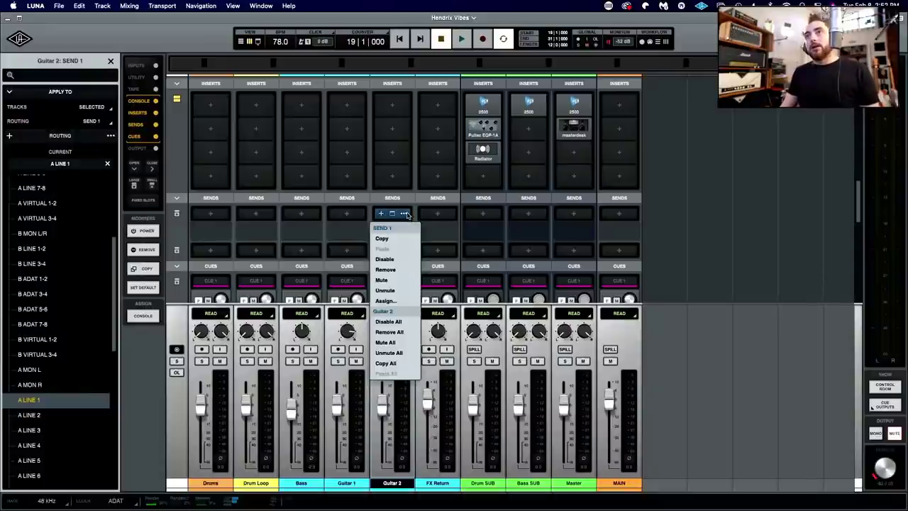
left_click(405, 273)
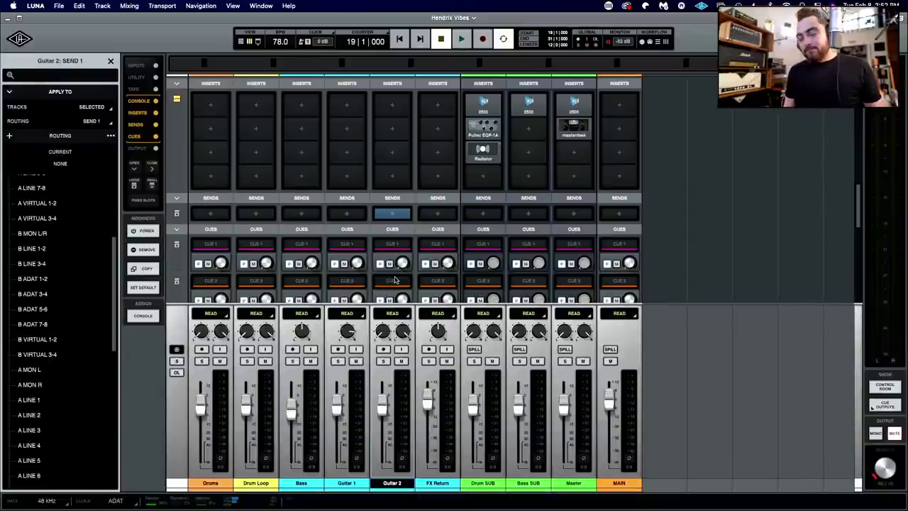
key("super+equal")
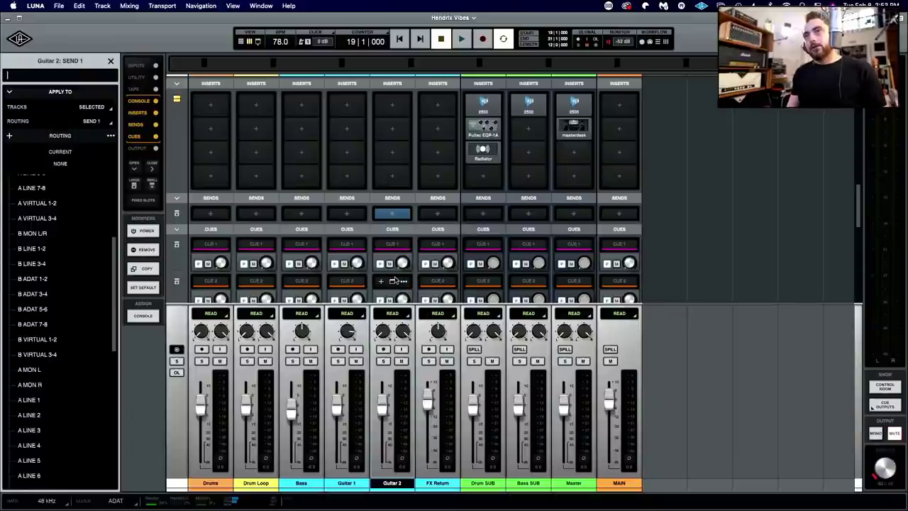
Step: Reopen the Pultec EQP-1A on Drum SUB's second insert, play the song briefly, and solo the Drum SUB bus
scroll(390, 239, "up", 3)
scroll(391, 240, "up", 5)
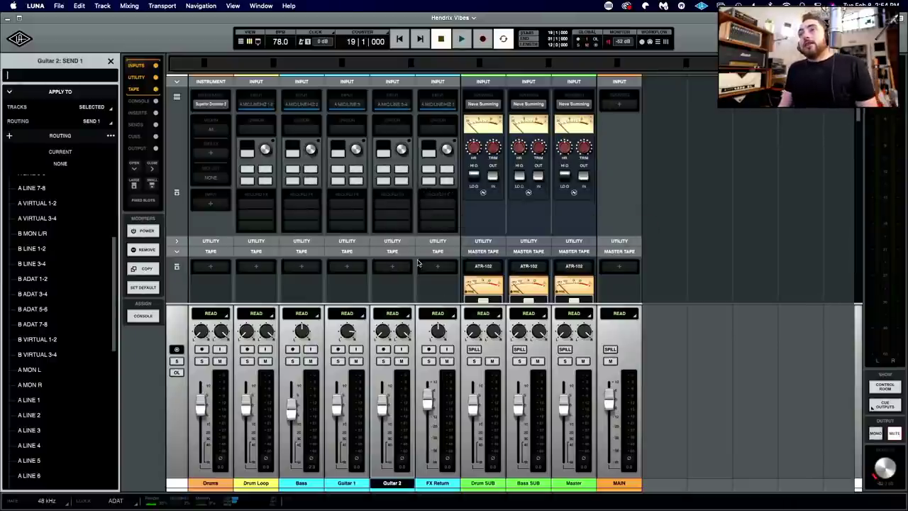
scroll(419, 264, "down", 3)
scroll(418, 266, "down", 5)
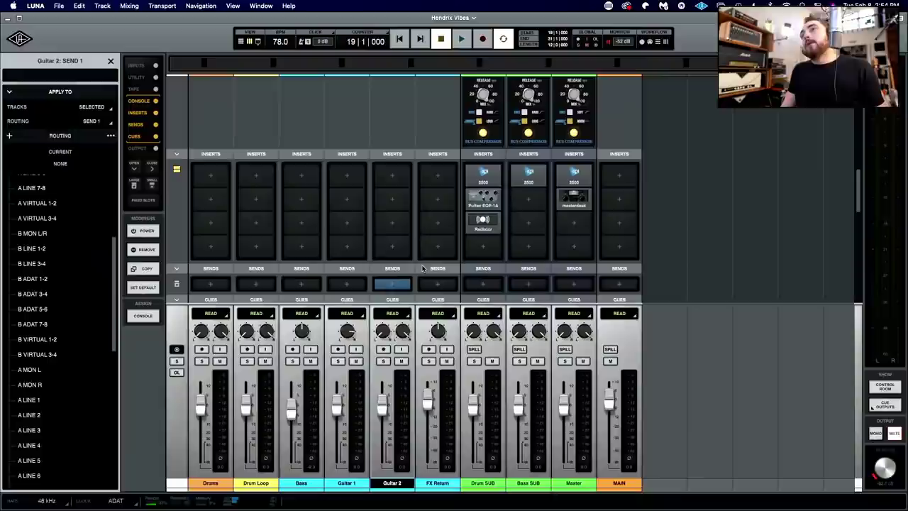
left_click(480, 194)
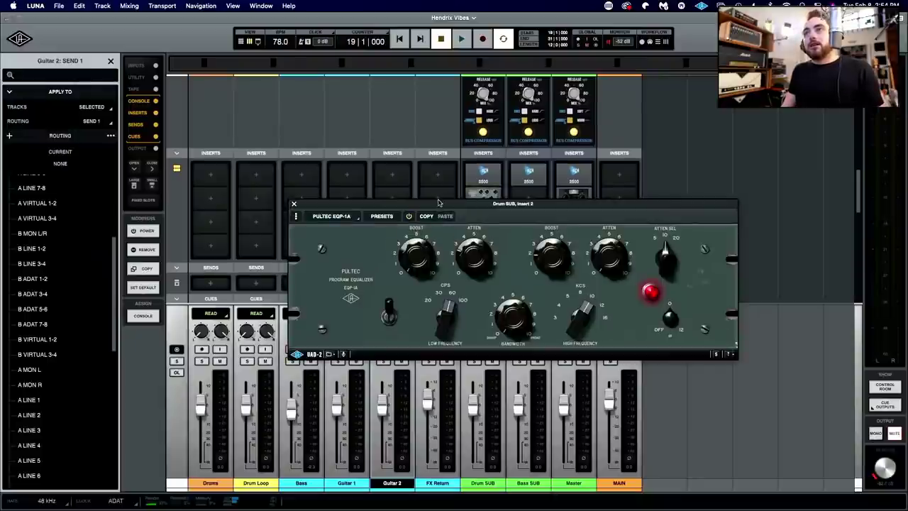
left_click_drag(450, 239, 369, 175)
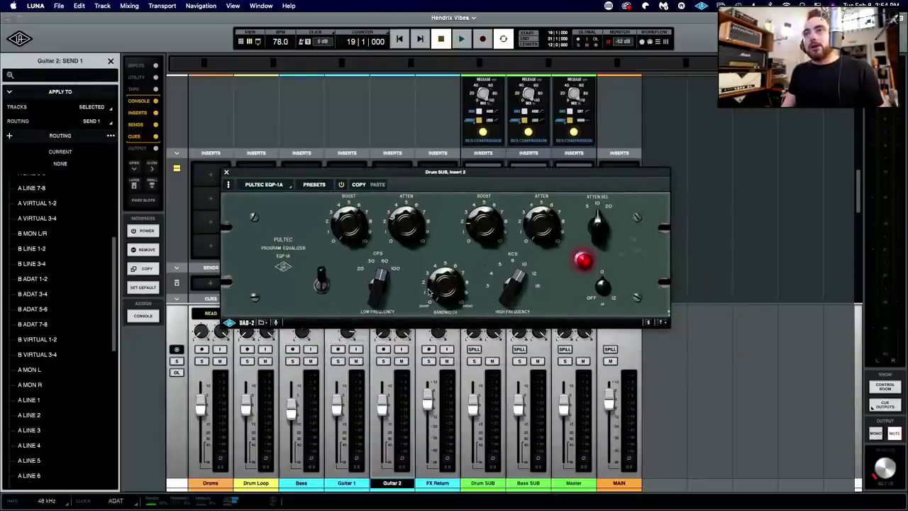
key("space")
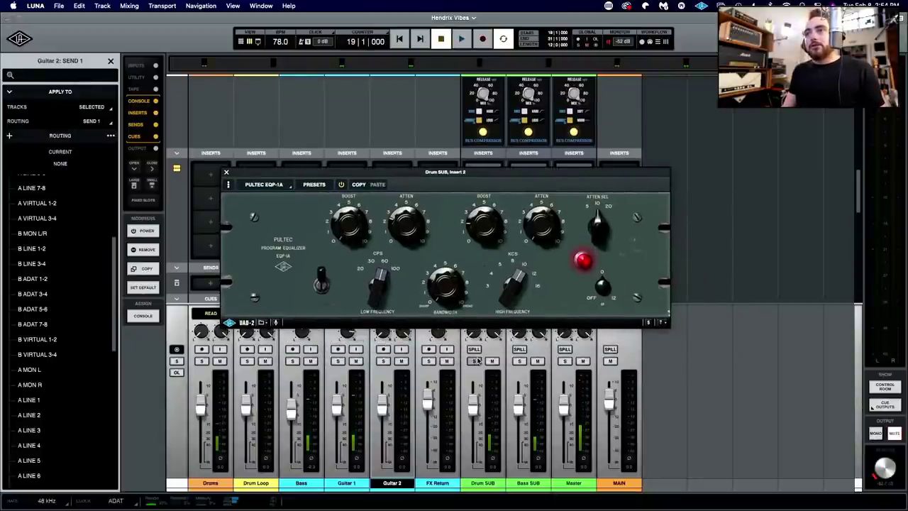
left_click(474, 361)
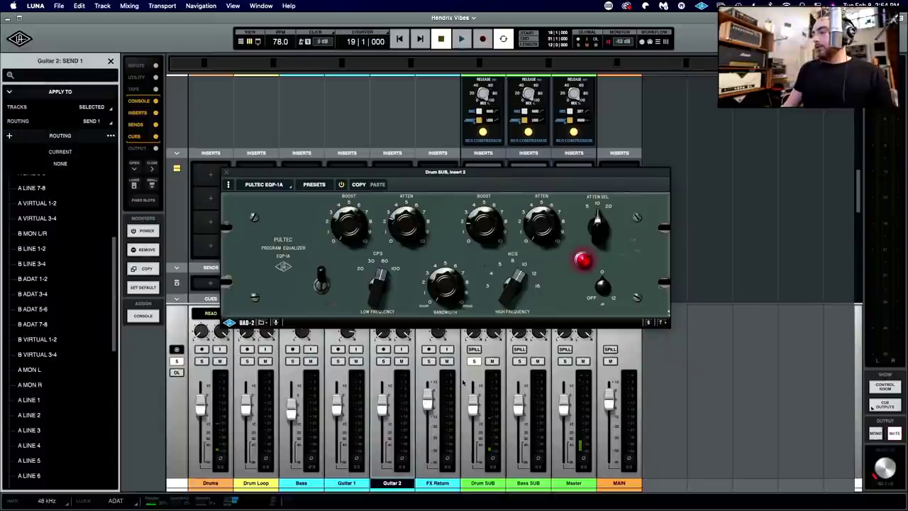
Step: Play the soloed Drum SUB in short passes to audition the Pultec EQP-1A's current EQ settings
key("space")
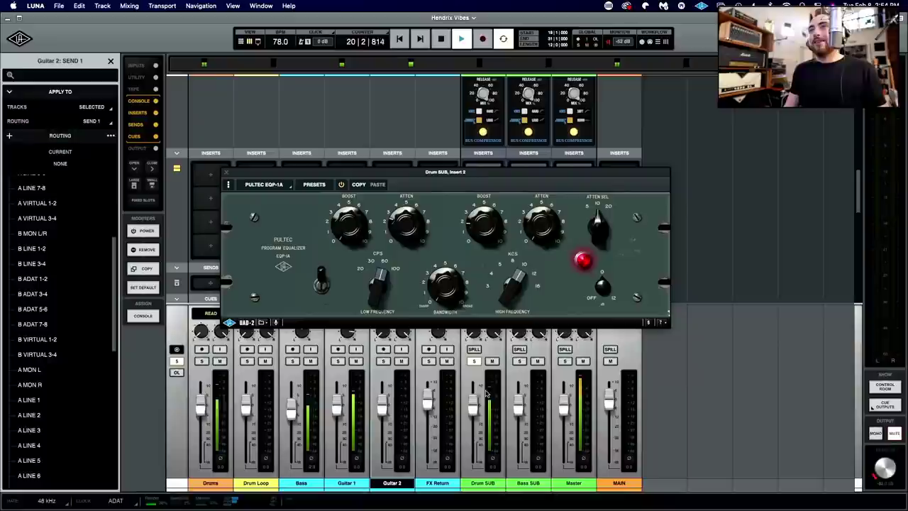
key("space")
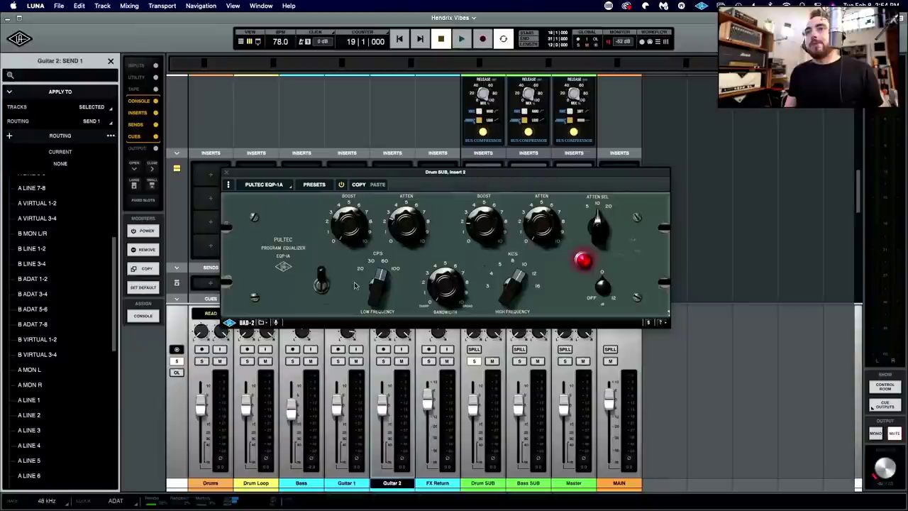
mouse_move(512, 296)
left_mouse_down()
mouse_move(509, 324)
mouse_move(517, 295)
left_mouse_up()
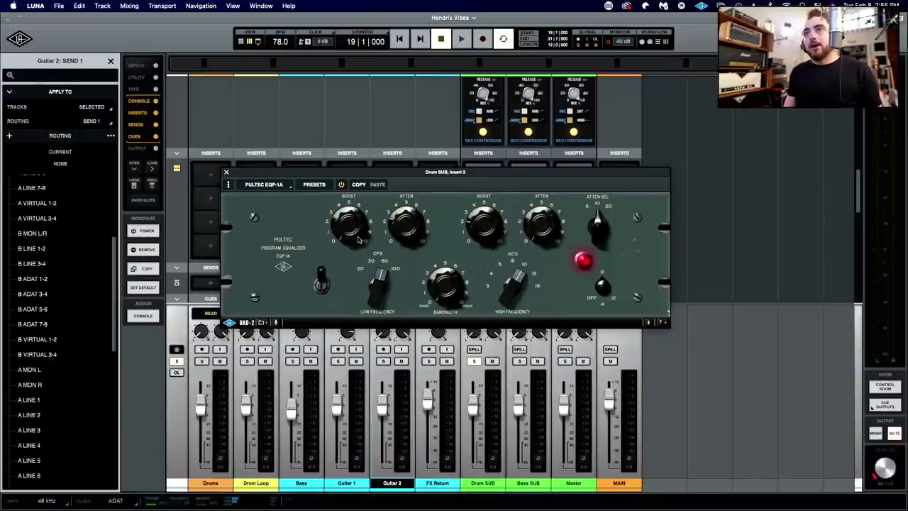
key("space")
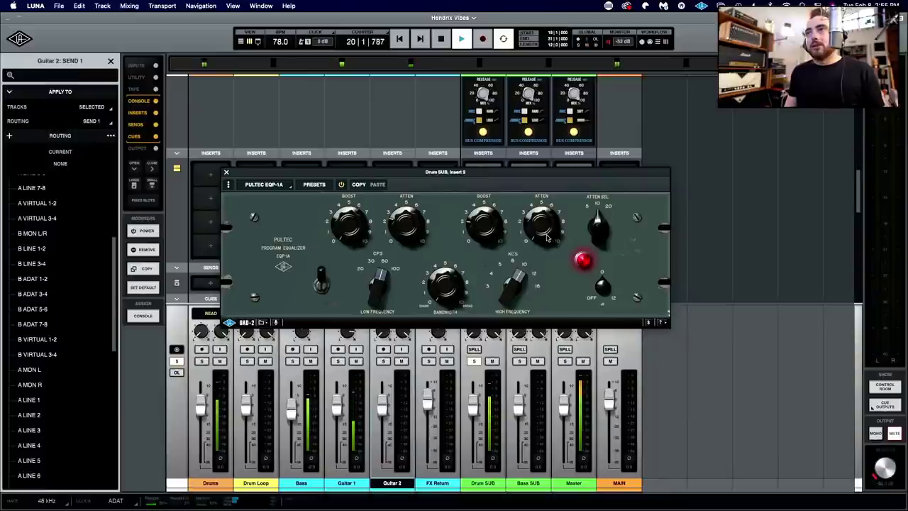
key("space")
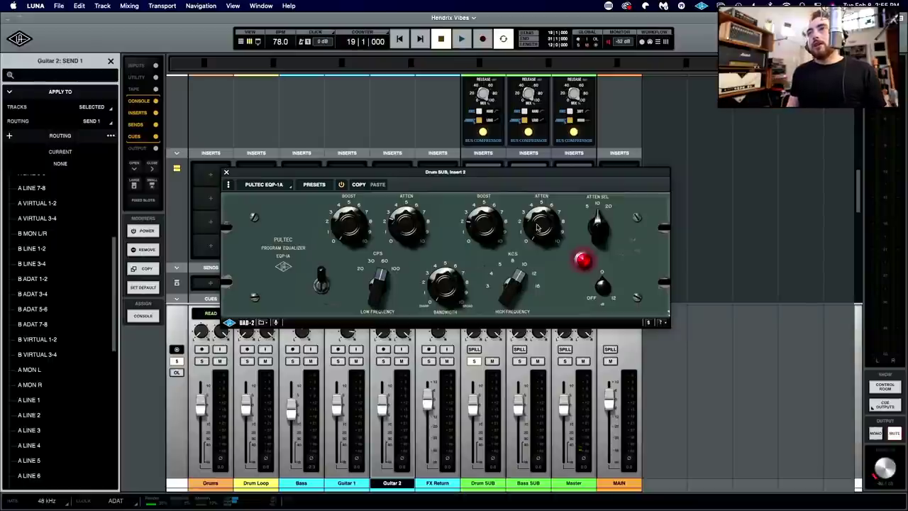
Step: Try out the Pultec EQP-1A's high-frequency Atten and Boost knobs during playback, return both to their settings, and stop playback
left_click_drag(537, 227, 538, 168)
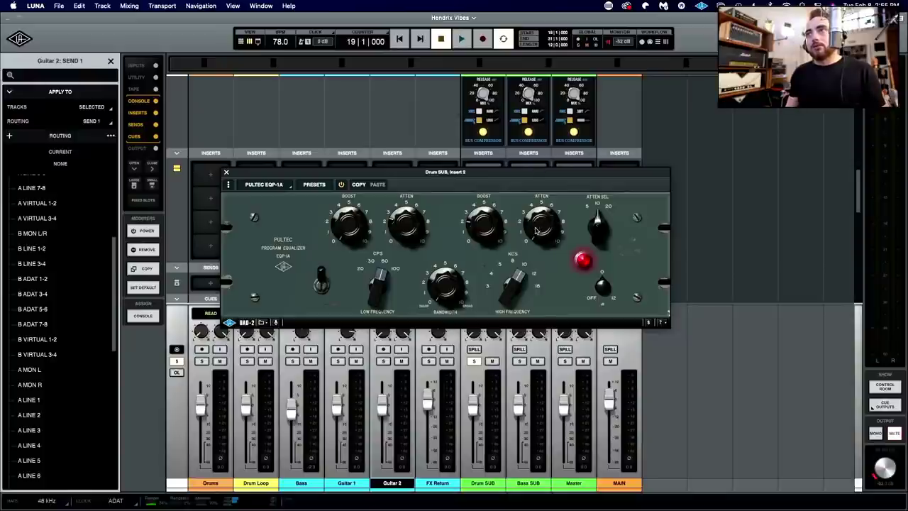
key("space")
left_click_drag(539, 231, 508, 222)
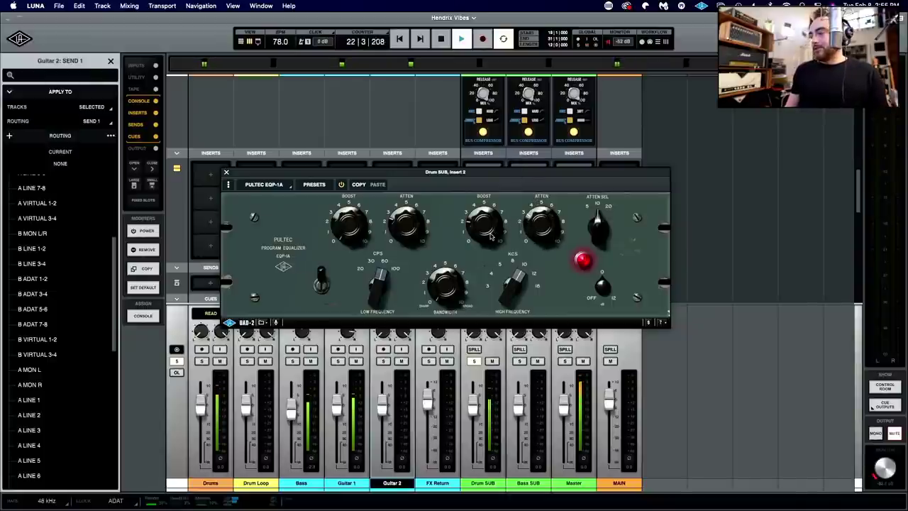
left_click_drag(488, 234, 486, 196)
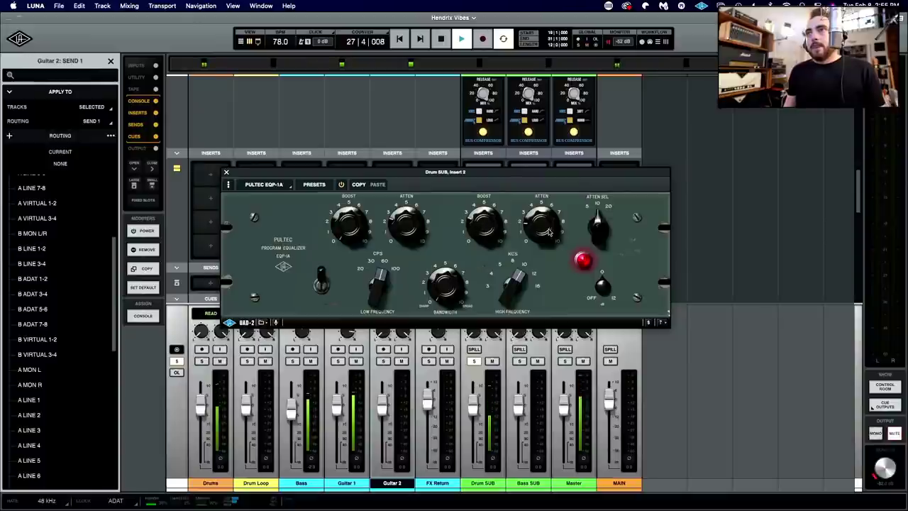
key("space")
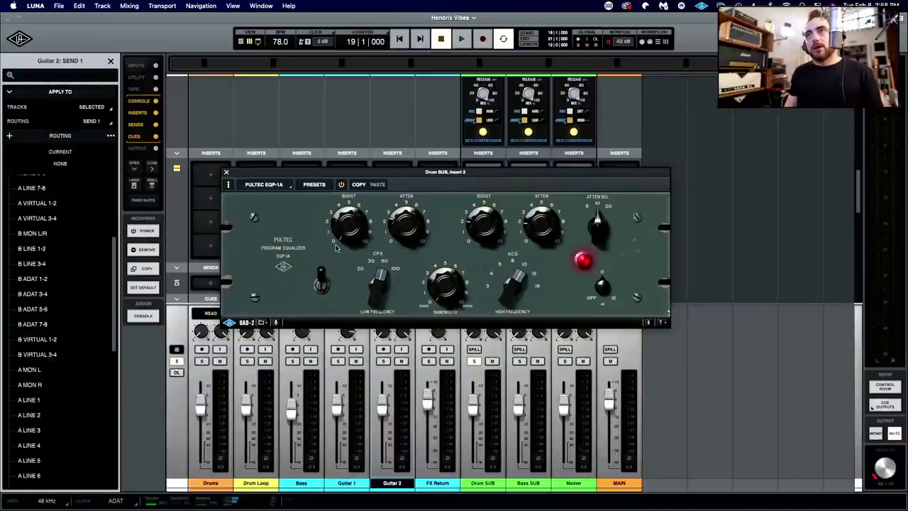
Step: Close the Pultec EQP-1A, open the Radiator on Drum SUB's third insert, and place its window above the faders
left_click(225, 173)
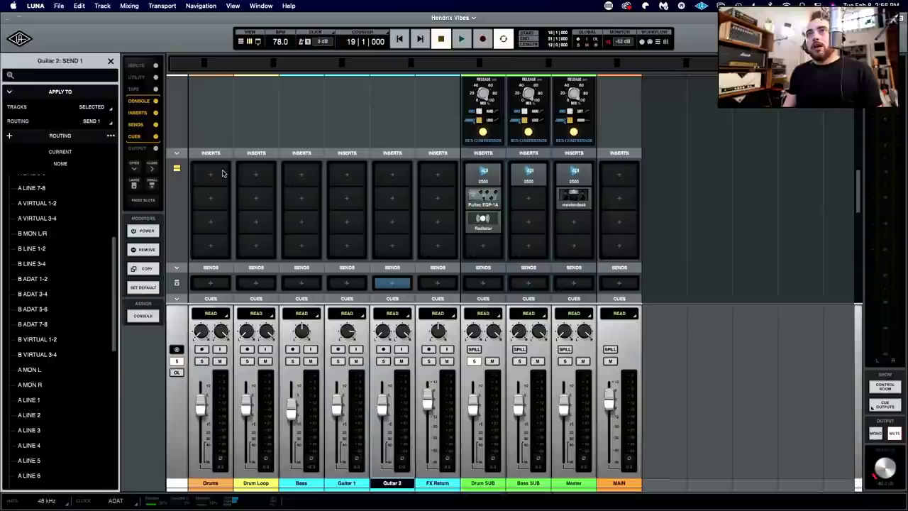
left_click(483, 219)
left_click_drag(520, 419, 394, 141)
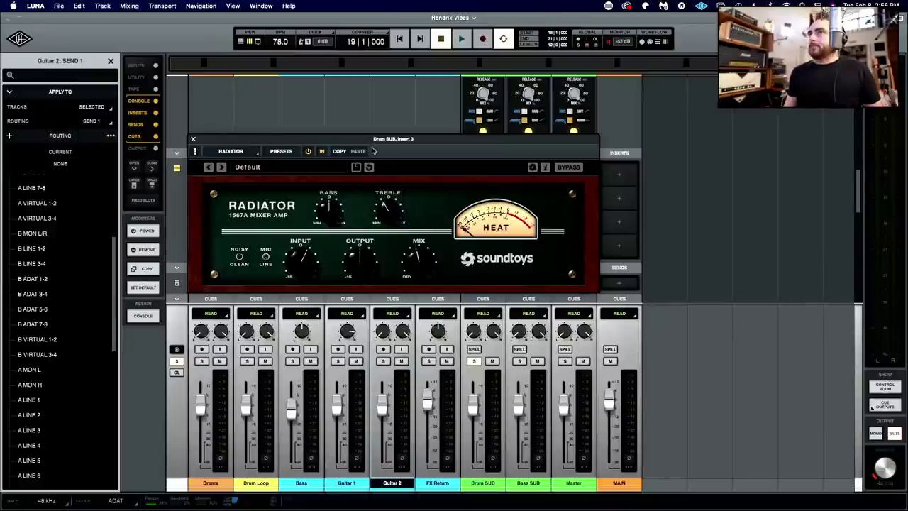
left_click_drag(386, 141, 421, 143)
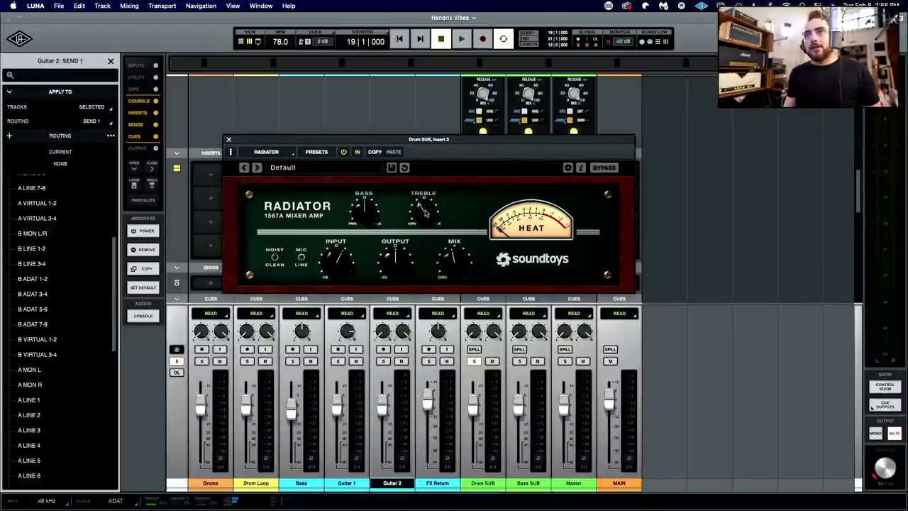
Step: Play the soloed drums and switch the Radiator off and on repeatedly to compare the sound, leaving it enabled
key("space")
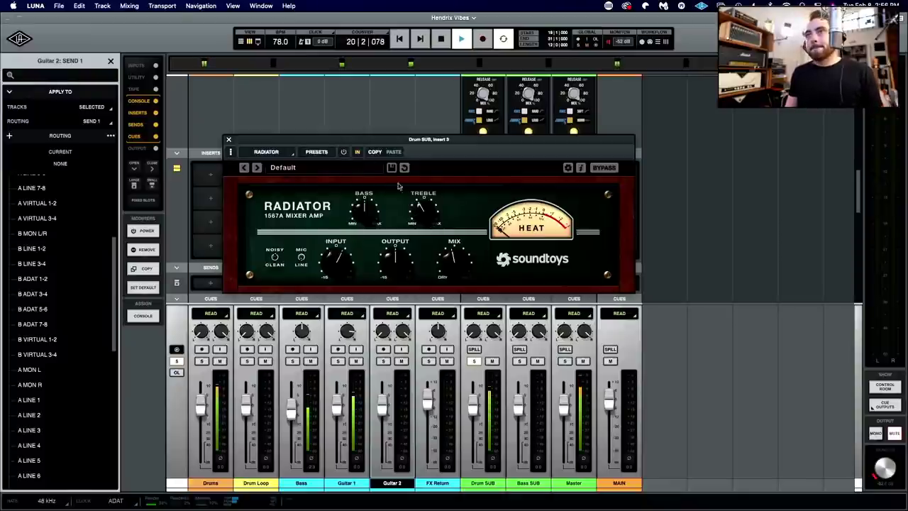
left_click(344, 153)
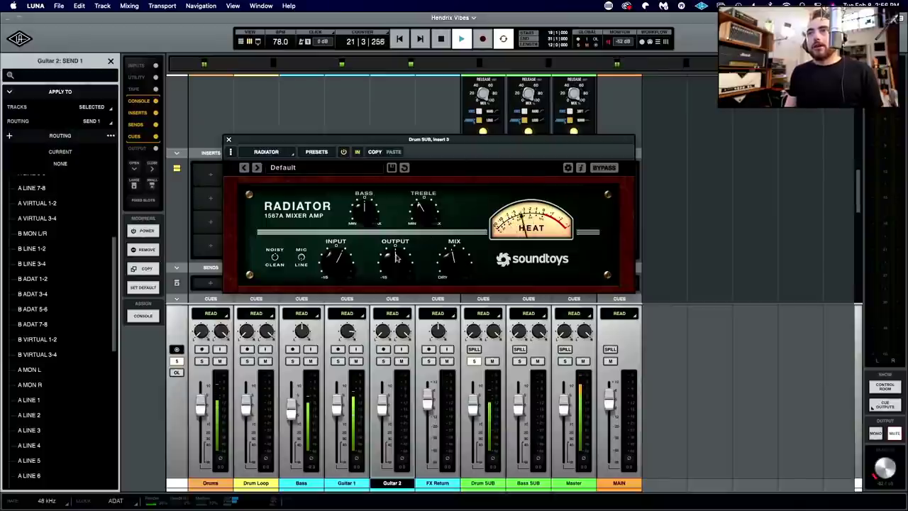
left_click(344, 152)
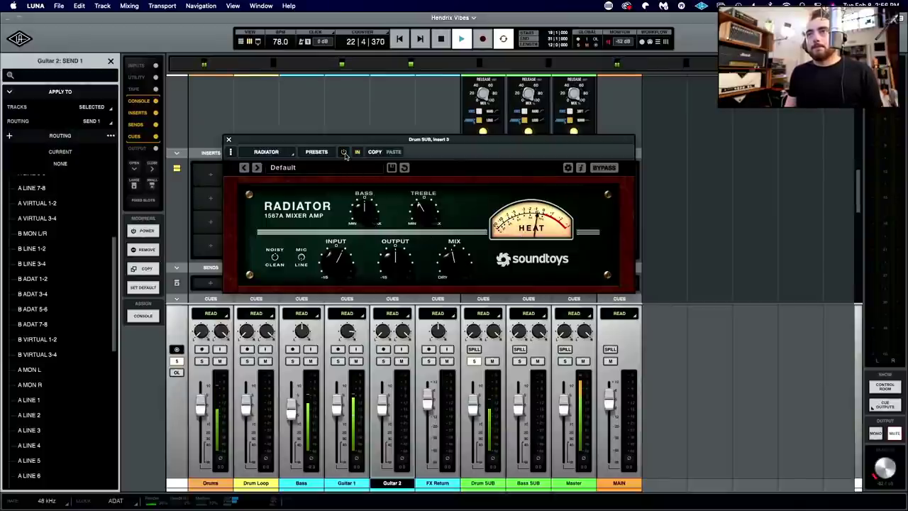
left_click(344, 152)
left_click(344, 152)
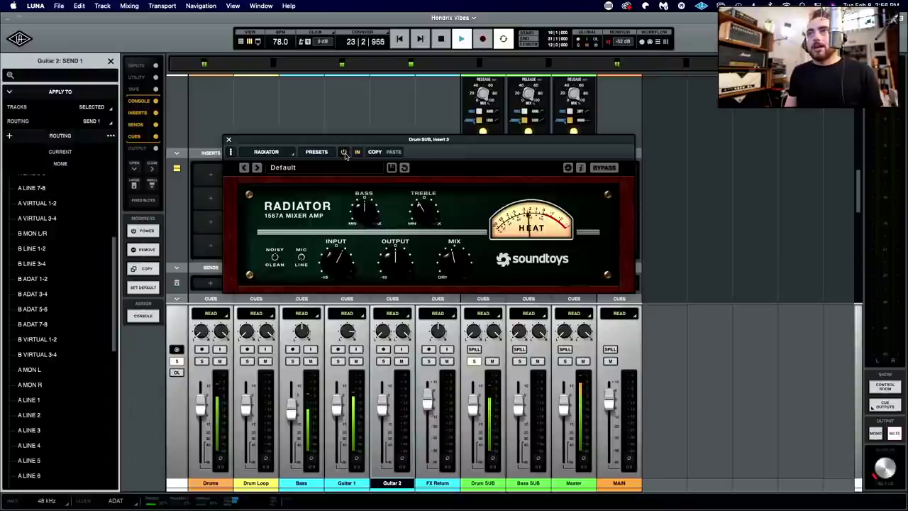
left_click(344, 152)
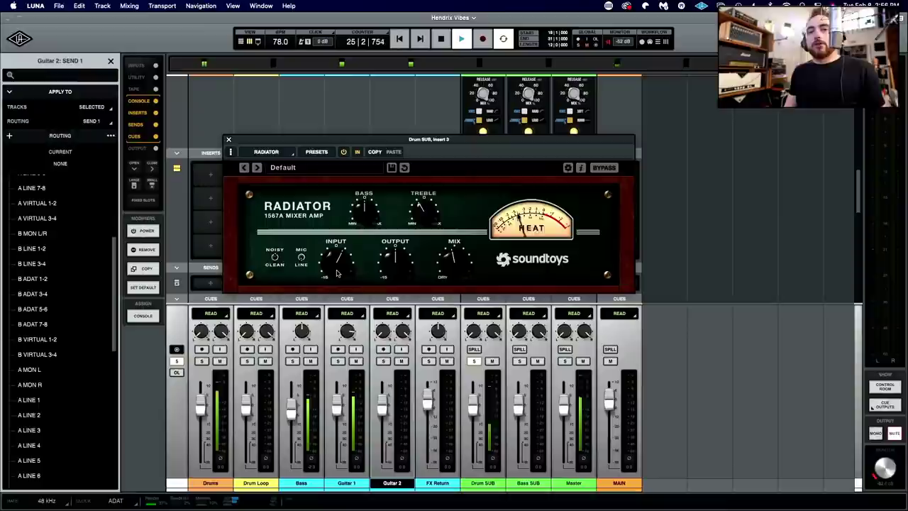
Step: Sweep the Radiator's Input to minimum, reset it, raise it slightly above 0, set Mix to its midpoint, and stop playback
left_click_drag(338, 273, 342, 238)
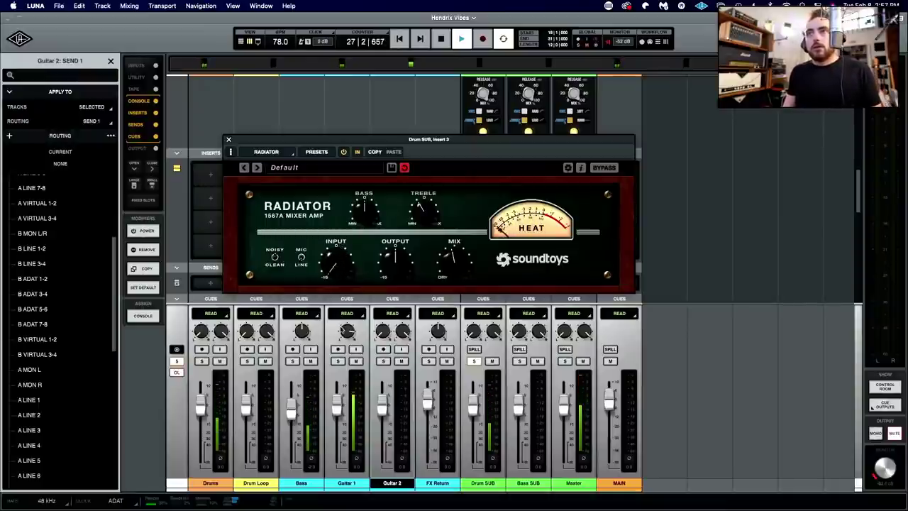
left_click(341, 275, "alt")
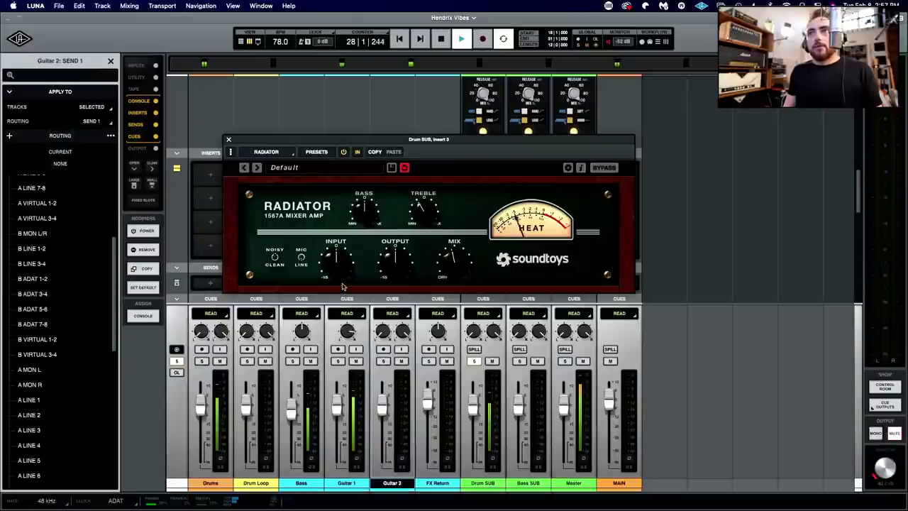
left_click_drag(342, 283, 344, 282)
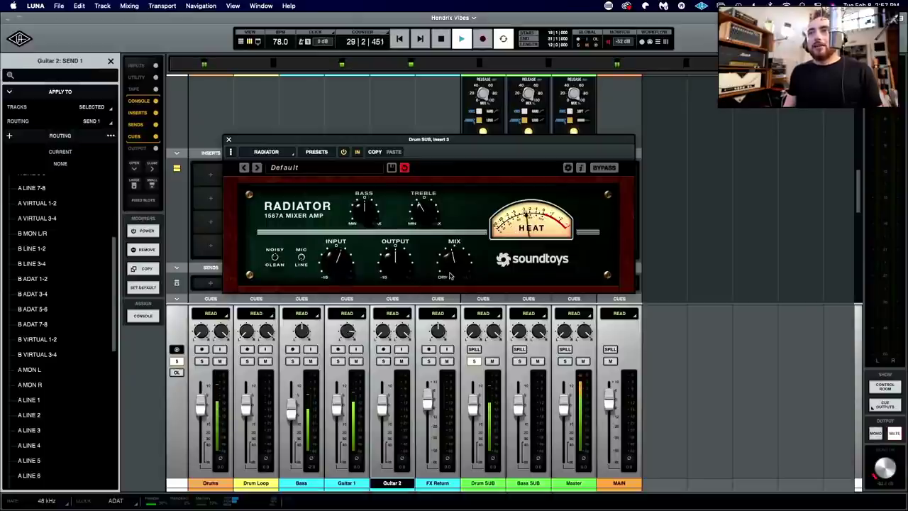
key("space")
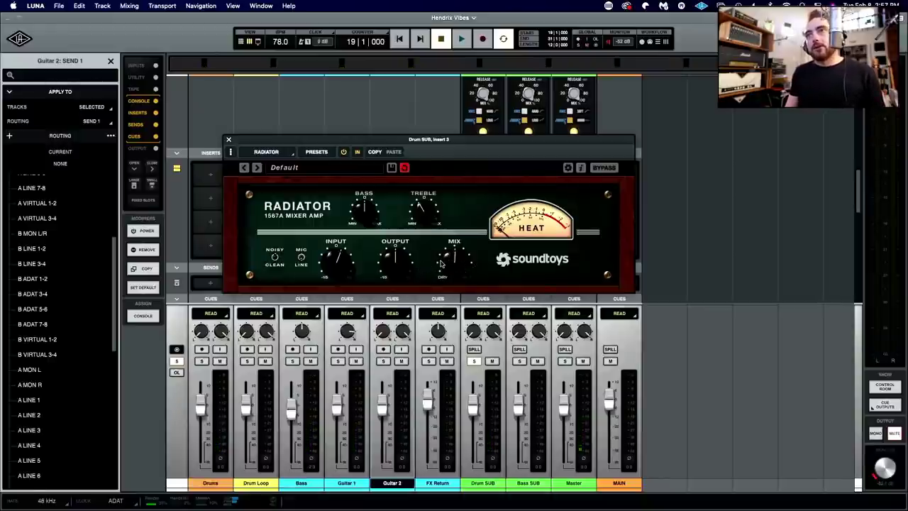
Step: Release Drum SUB's solo, compare the full mix with the Radiator off and on, and close the Radiator
key("space")
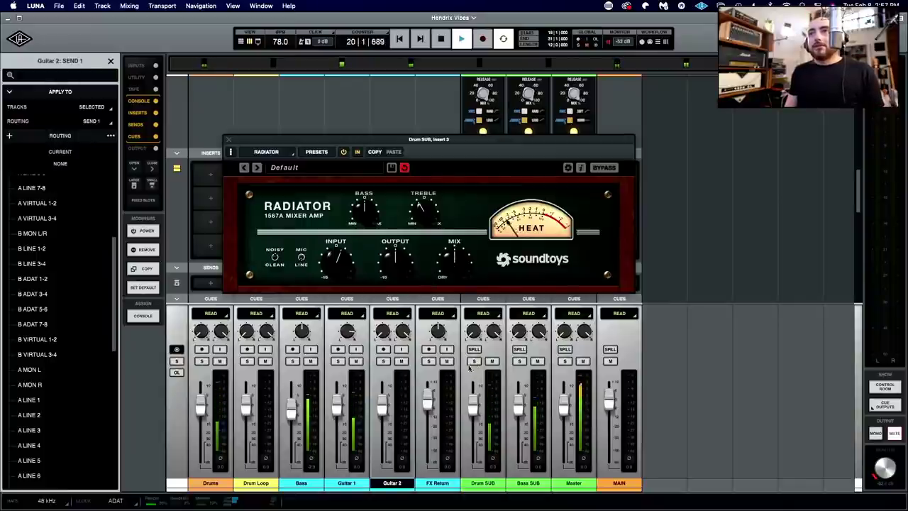
key("space")
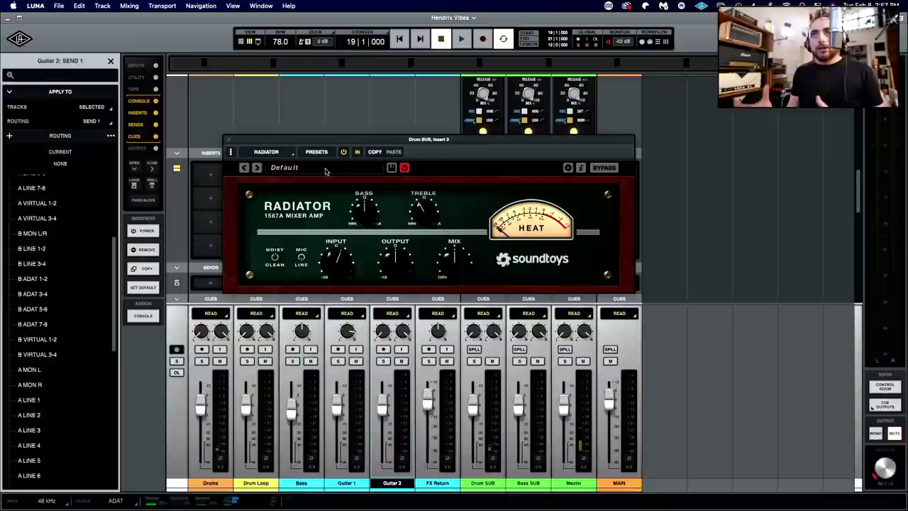
key("space")
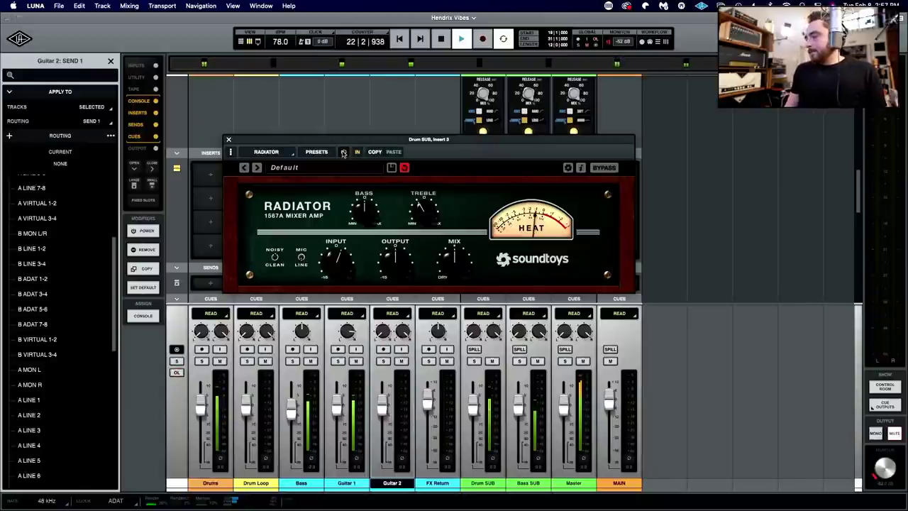
key("space")
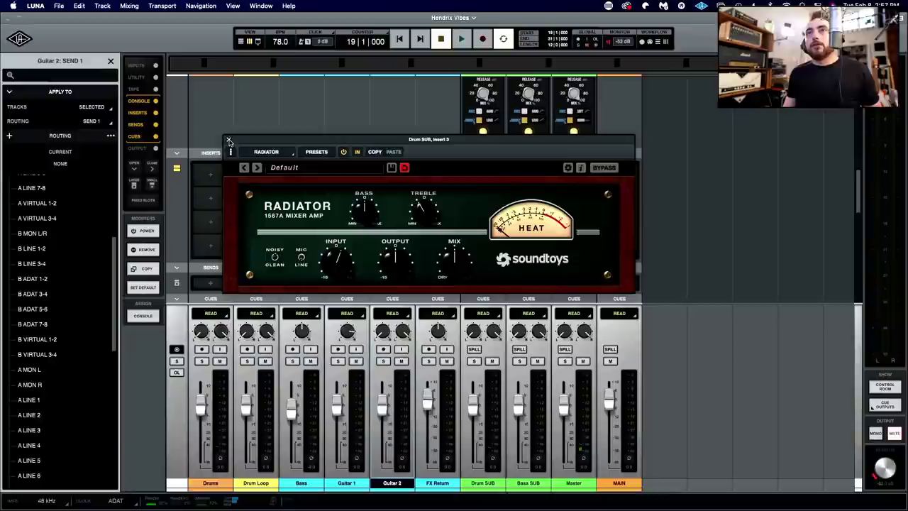
left_click(227, 140)
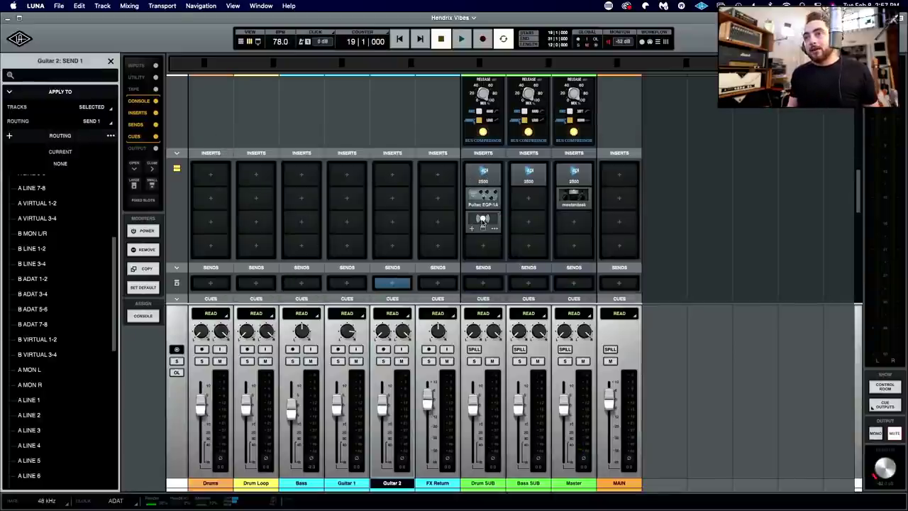
Step: Review the Drum SUB, Bass SUB and Master processing chain from Neve Summing and ATR-102 tape to the bus compressors and inserts
scroll(217, 178, "up", 5)
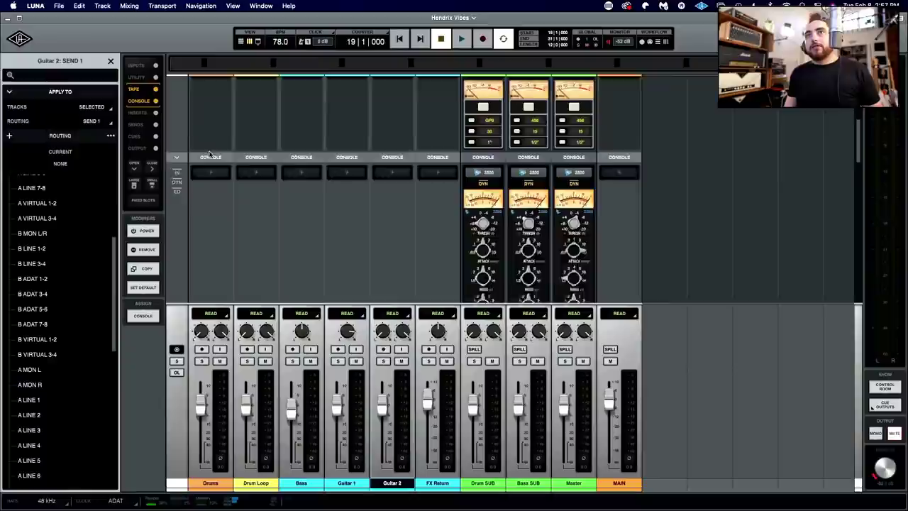
scroll(207, 129, "up", 3)
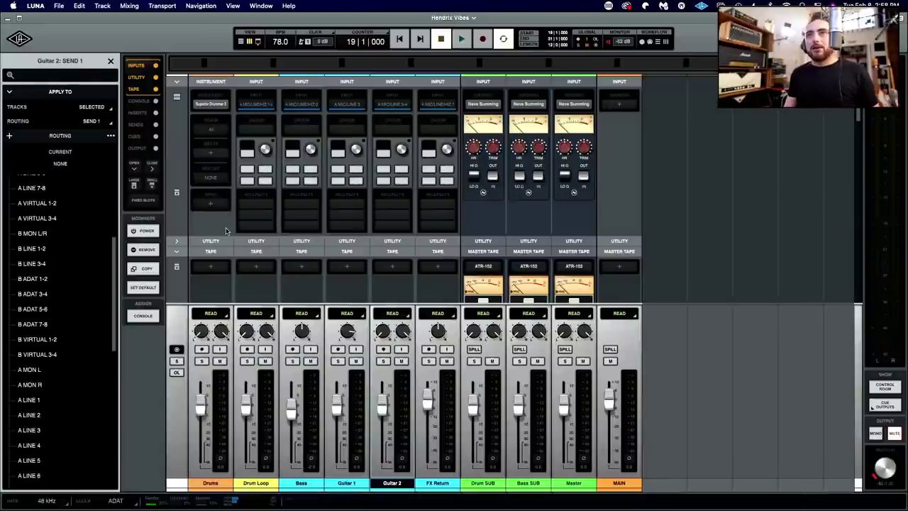
scroll(226, 226, "down", 5)
scroll(229, 245, "down", 5)
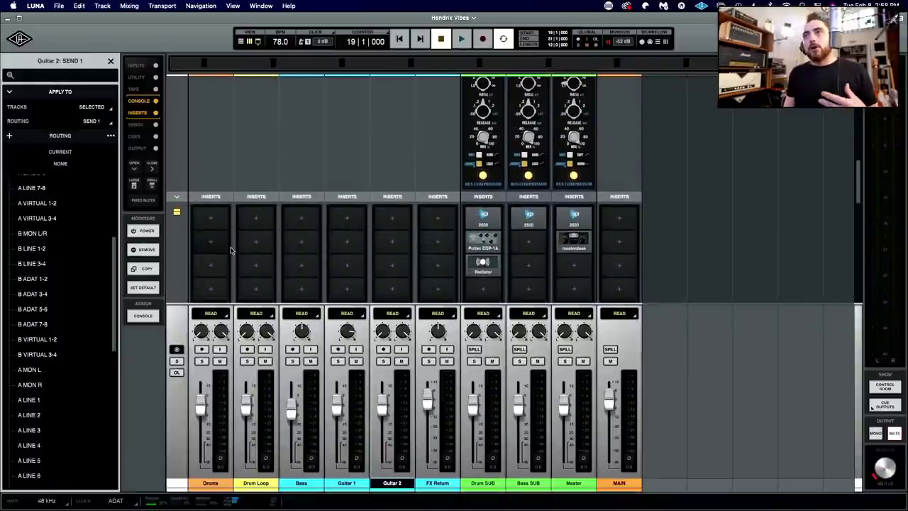
scroll(230, 250, "down", 4)
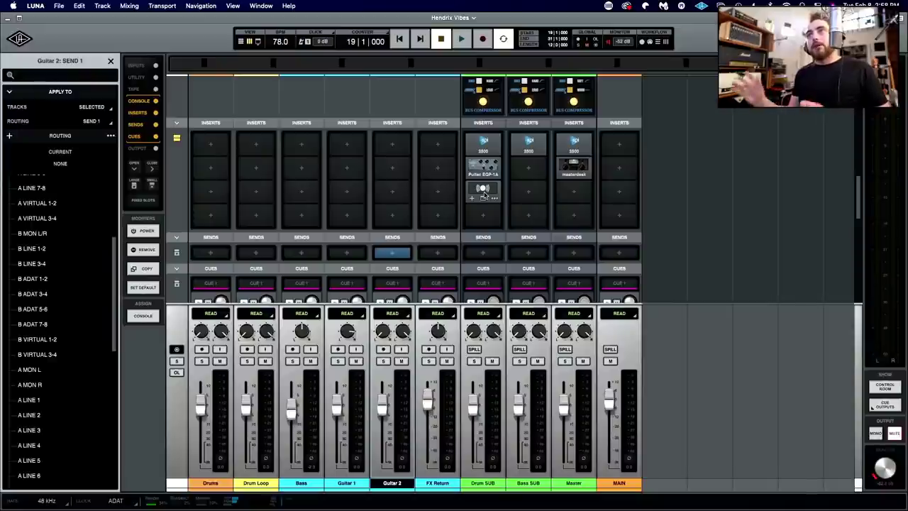
scroll(484, 195, "up", 5)
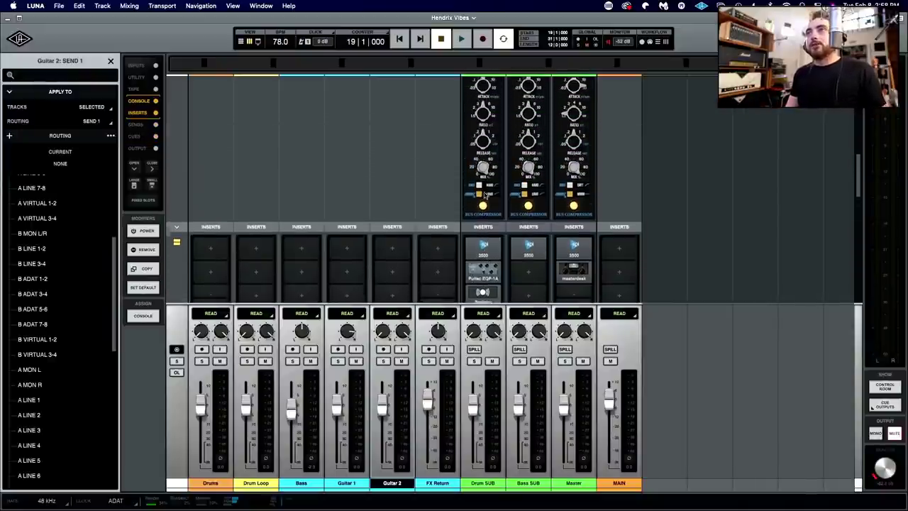
scroll(483, 195, "down", 4)
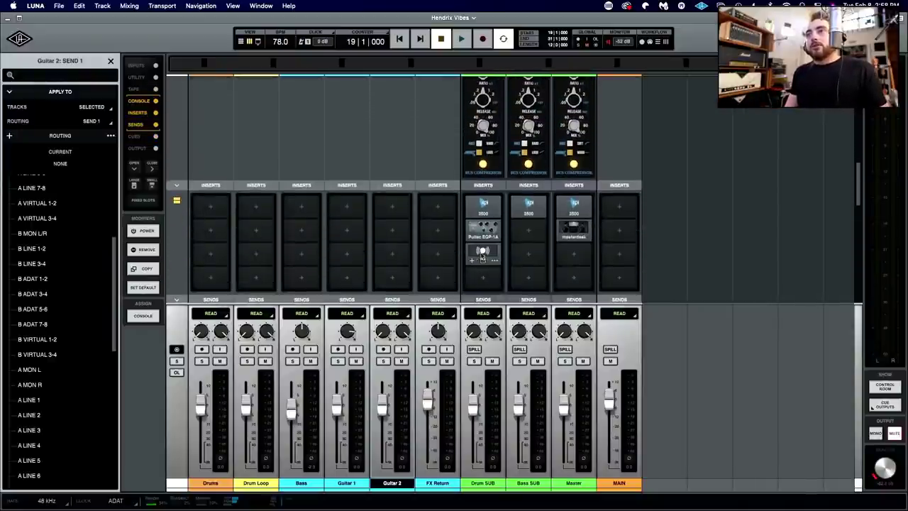
Step: Play the full mix without any solo, stop playback, and move the track selection from Guitar 2 to Drum Loop
key("space")
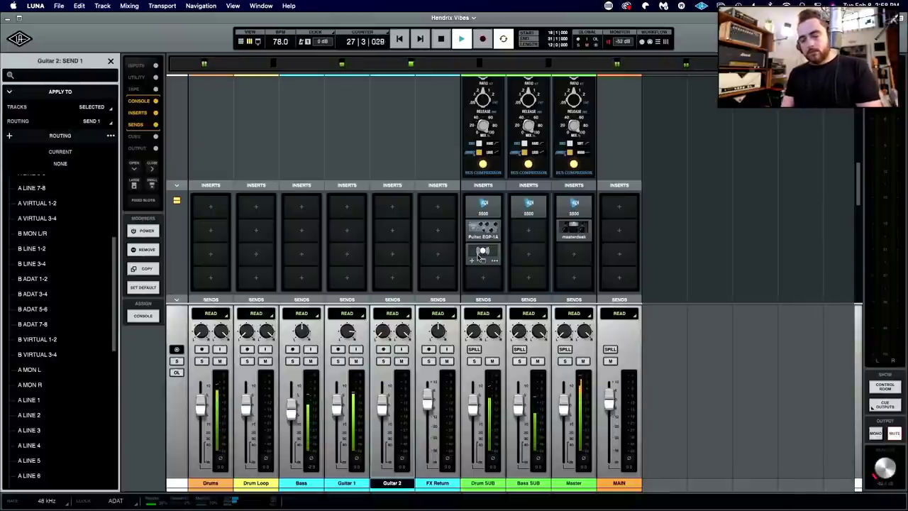
key("space")
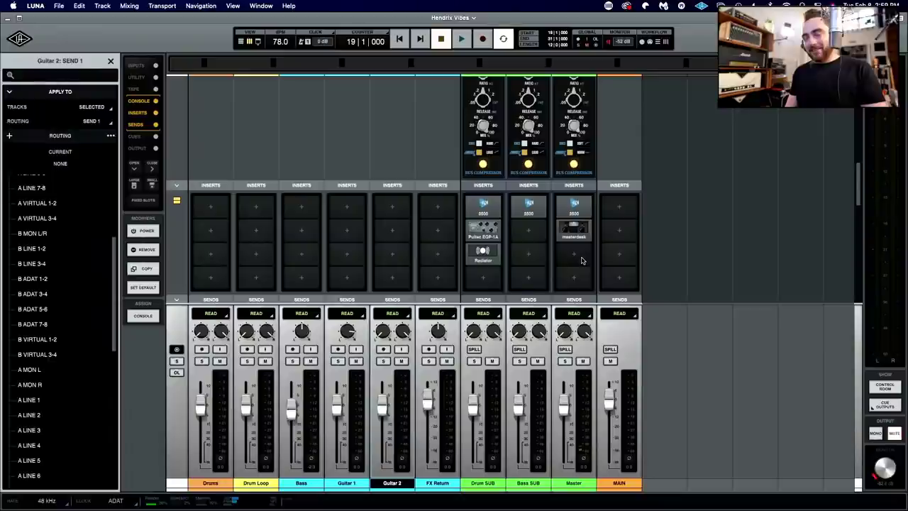
key("Up")
key("Up")
key("Up")
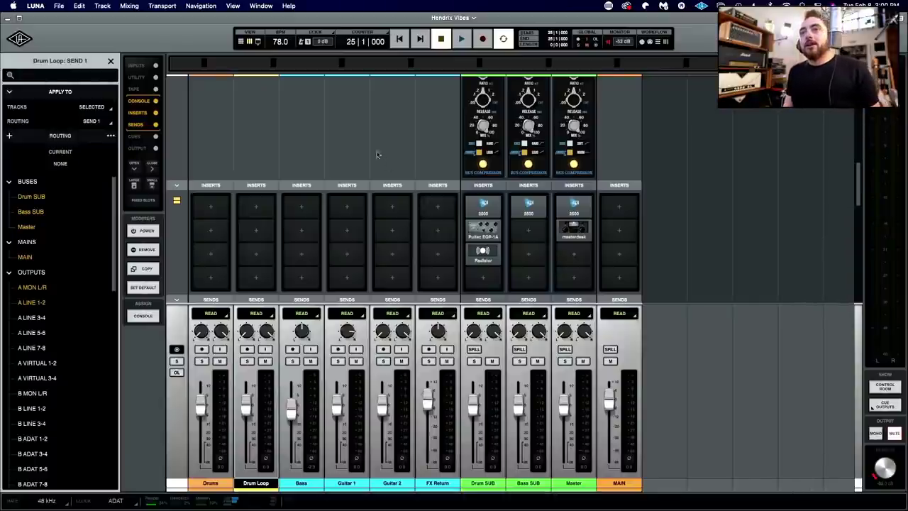
Step: Play the session with the Bass track soloed, stop playback, and release the solo
scroll(309, 234, "up", 5)
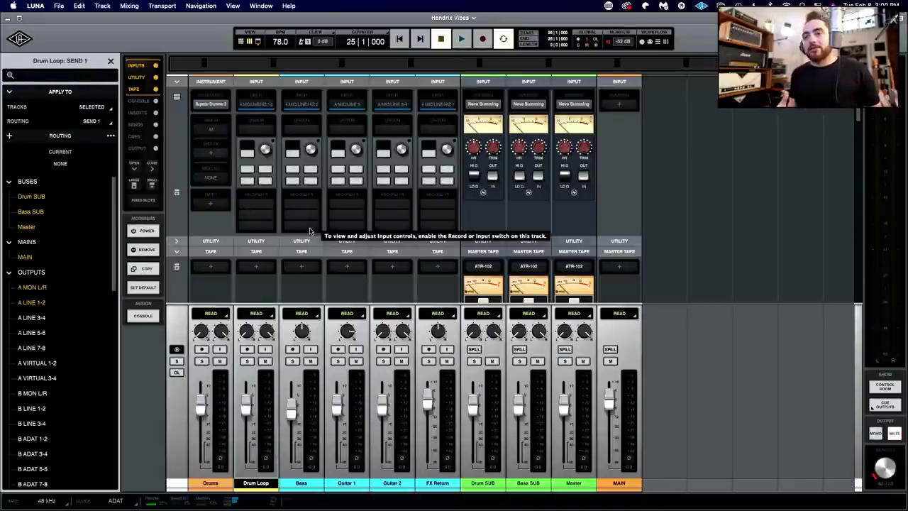
left_click(296, 364)
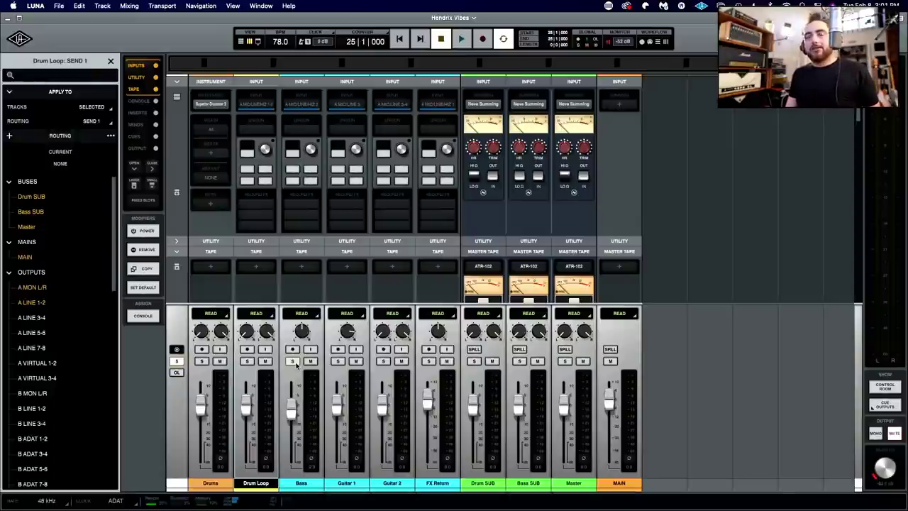
key("space")
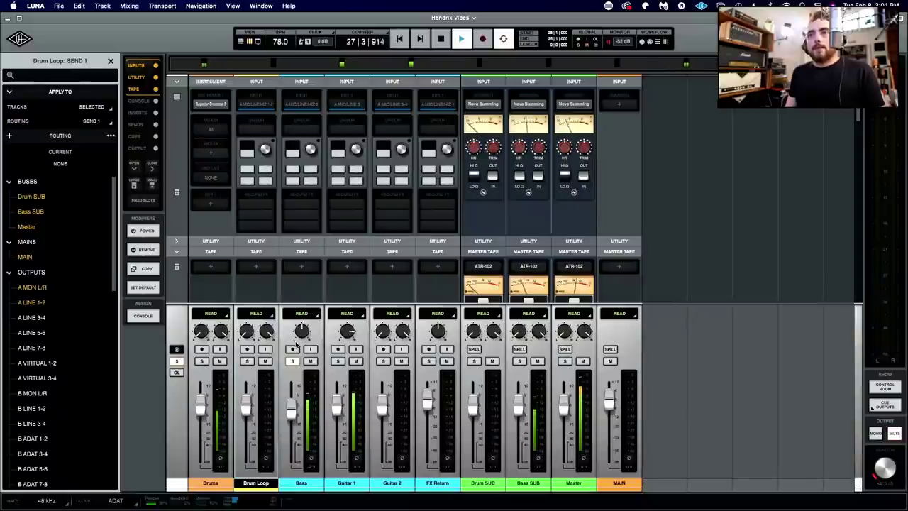
key("space")
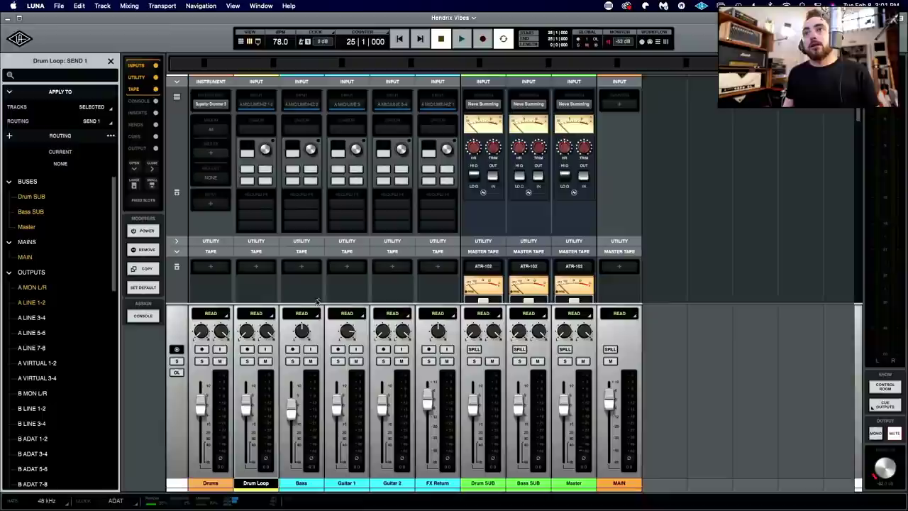
Step: Record-enable the Bass track, inspect the Ampeg SVTVR in its Unison slot, and close the amp
left_click(292, 349)
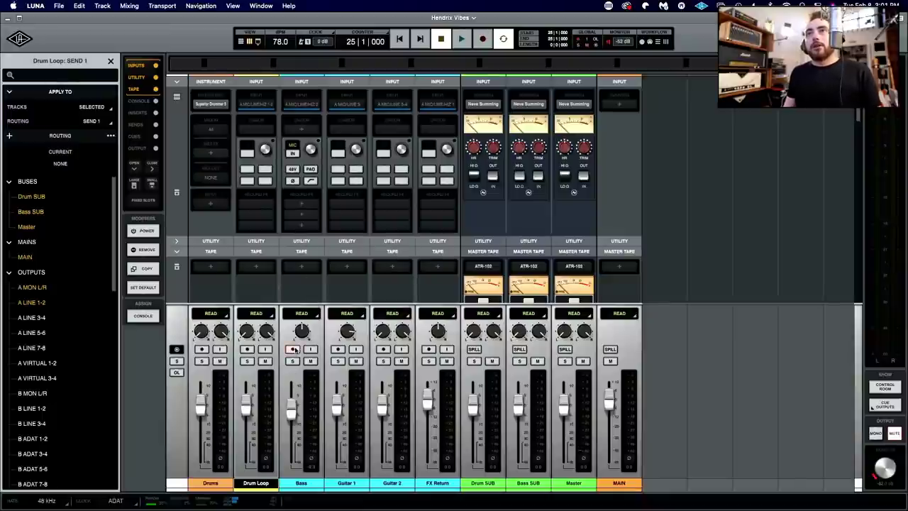
left_click(301, 130)
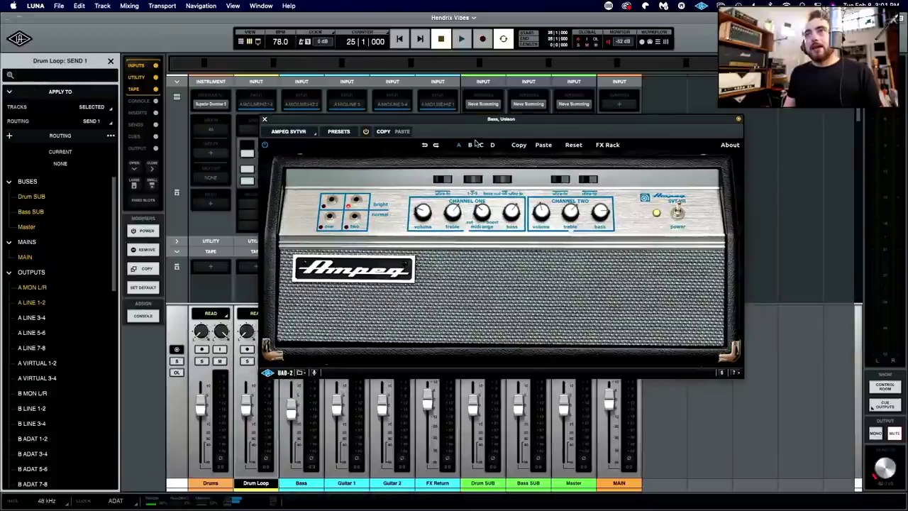
left_click_drag(481, 120, 554, 90)
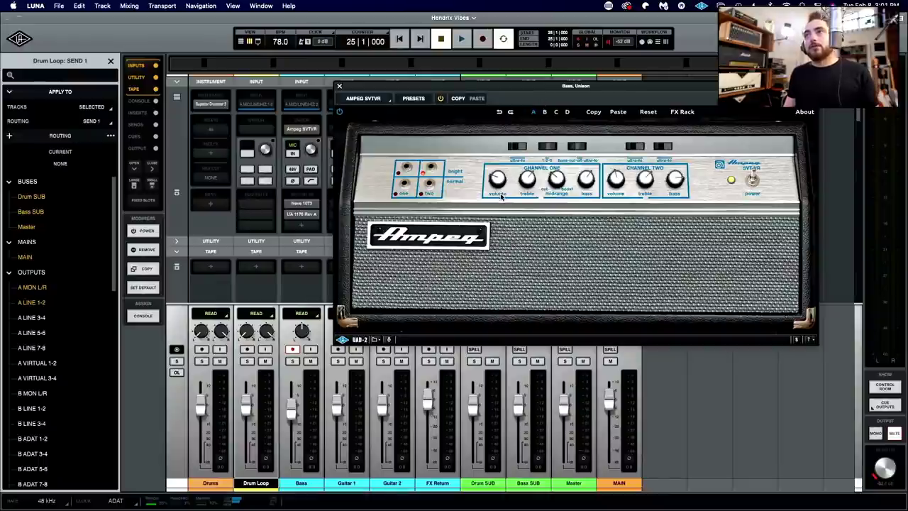
left_click(339, 85)
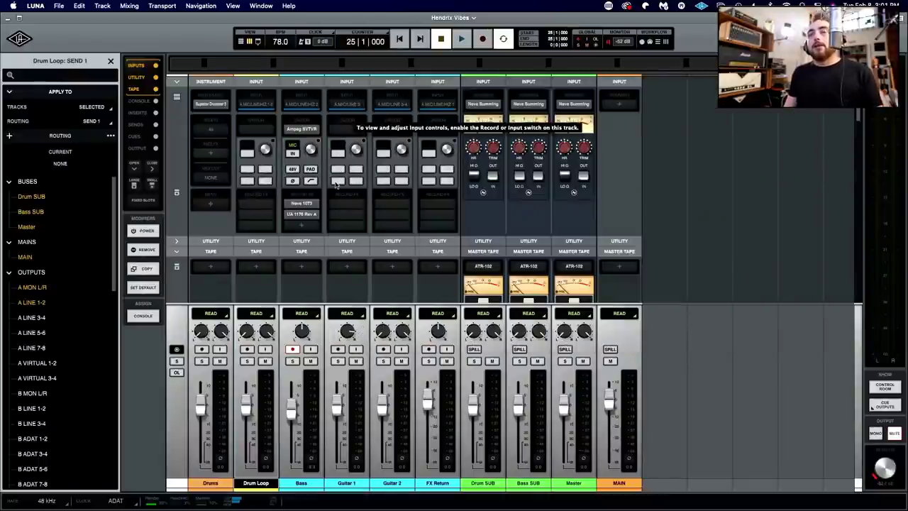
Step: Inspect the Neve 1073 and UA 1176 Rev A in the Bass track's record effects, closing each one
left_click(301, 204)
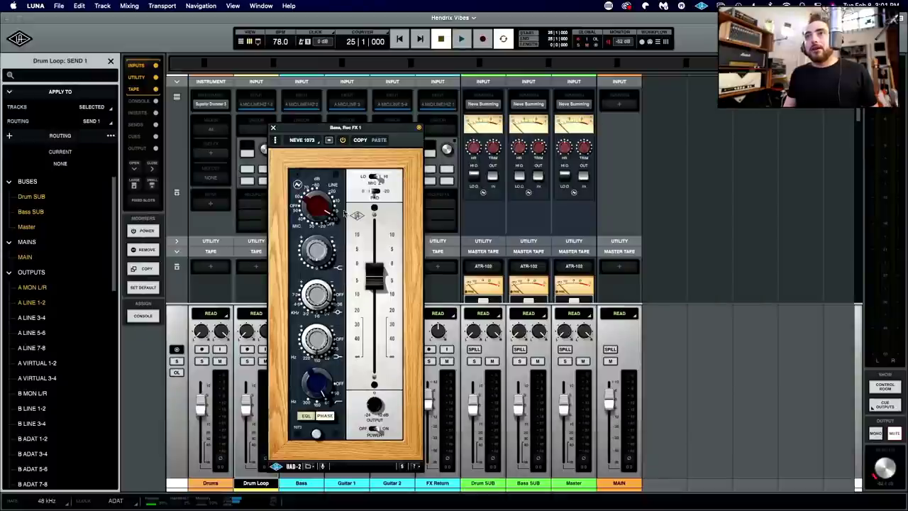
left_click_drag(362, 127, 447, 102)
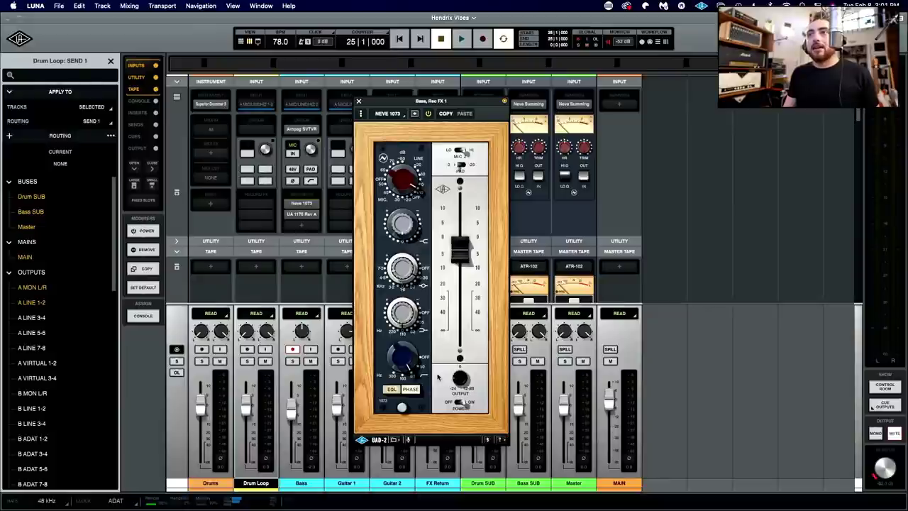
left_click(358, 101)
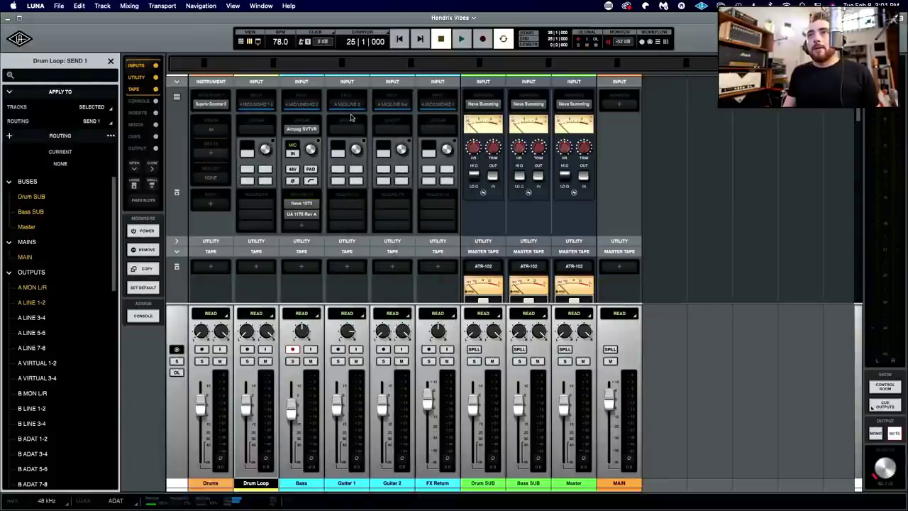
left_click(301, 214)
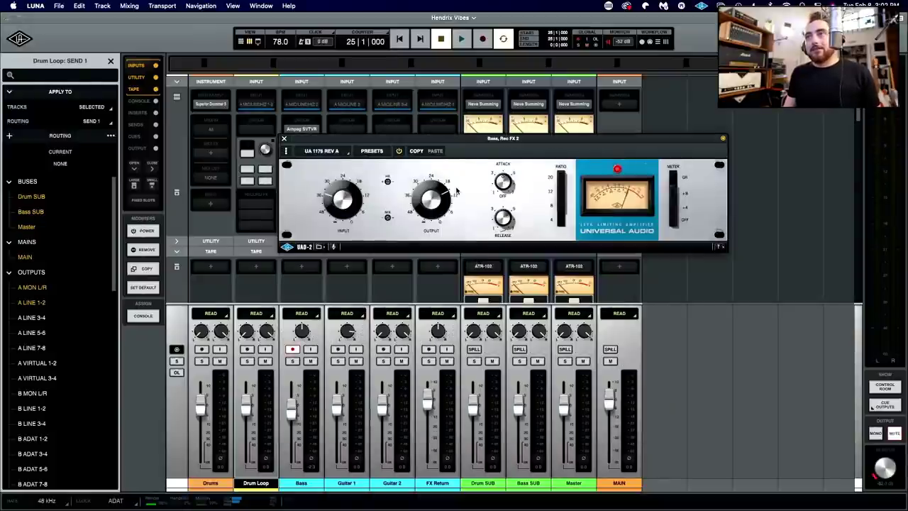
left_click_drag(408, 156, 521, 200)
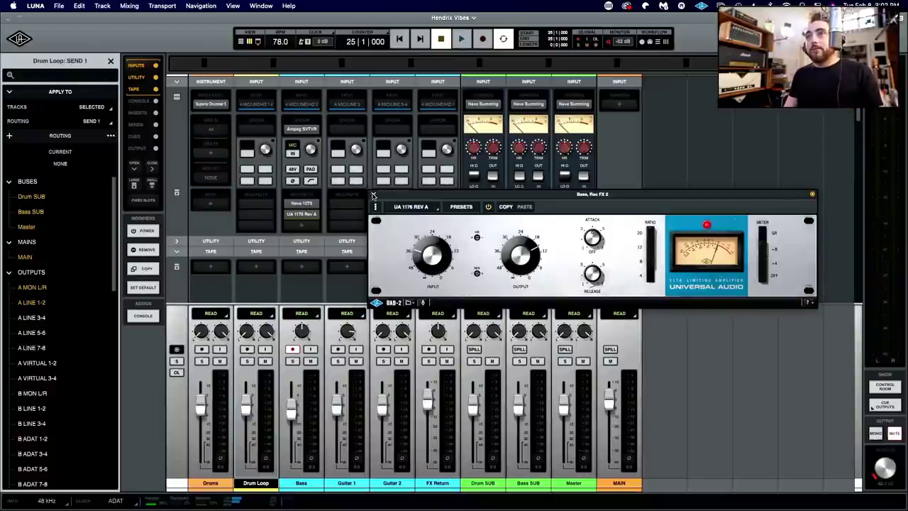
left_click(373, 194)
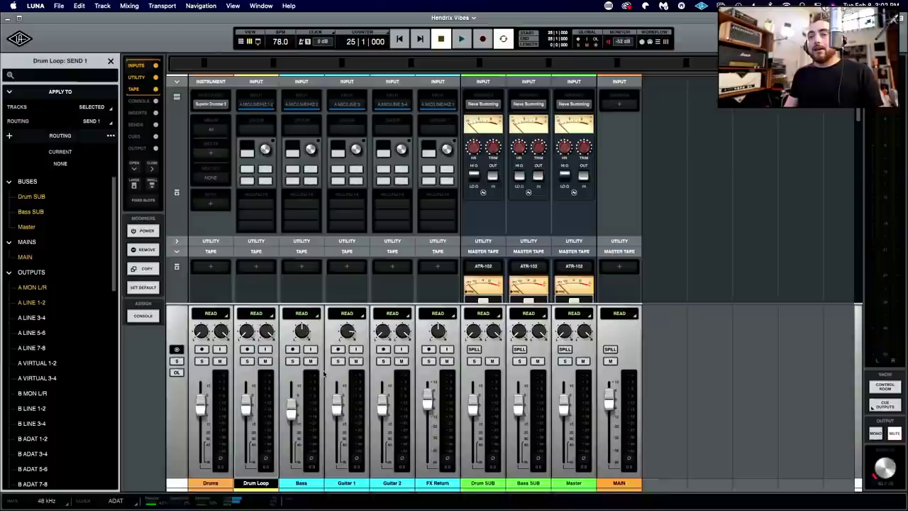
Step: Select the Bass track, start playback, and solo the Bass SUB bus to hear its summing, tape and compressor
left_click(302, 484)
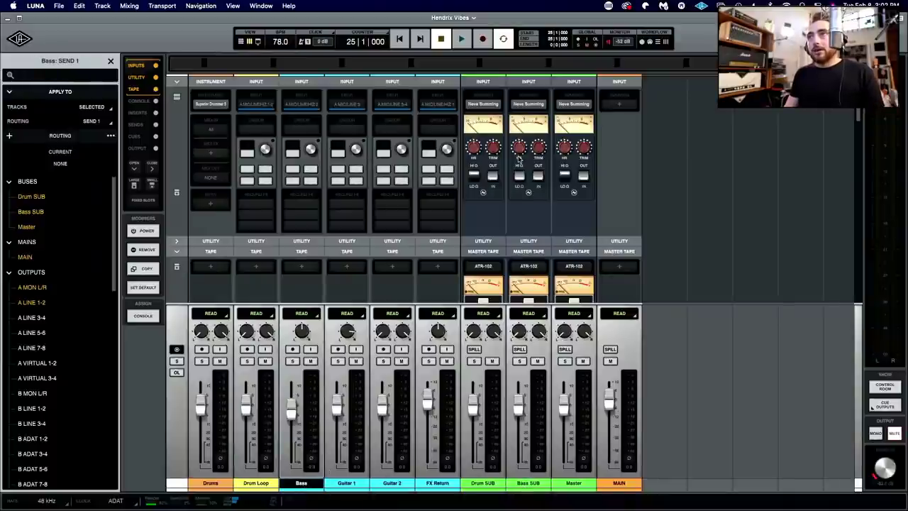
scroll(525, 218, "down", 5)
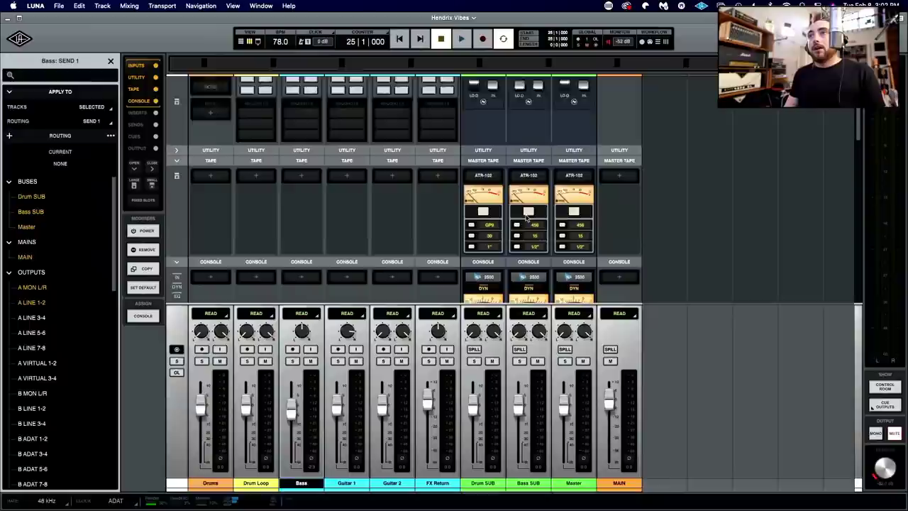
scroll(539, 241, "down", 5)
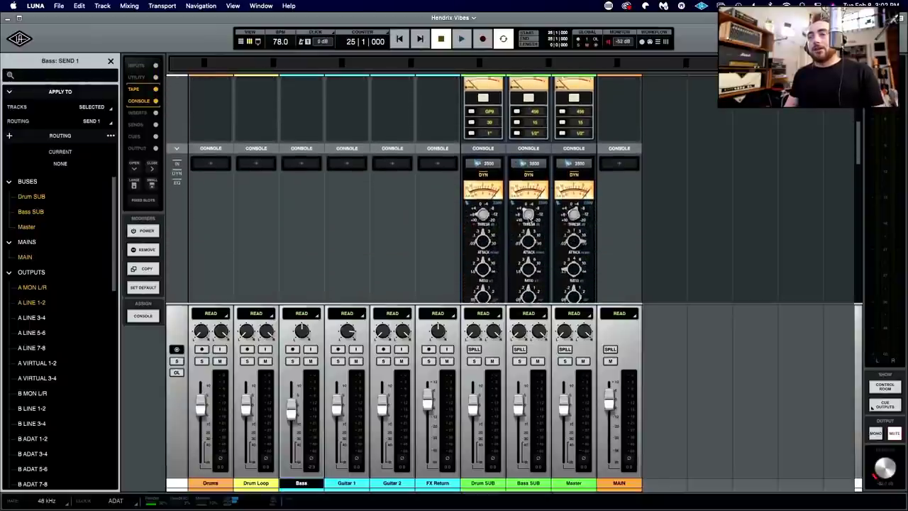
key("space")
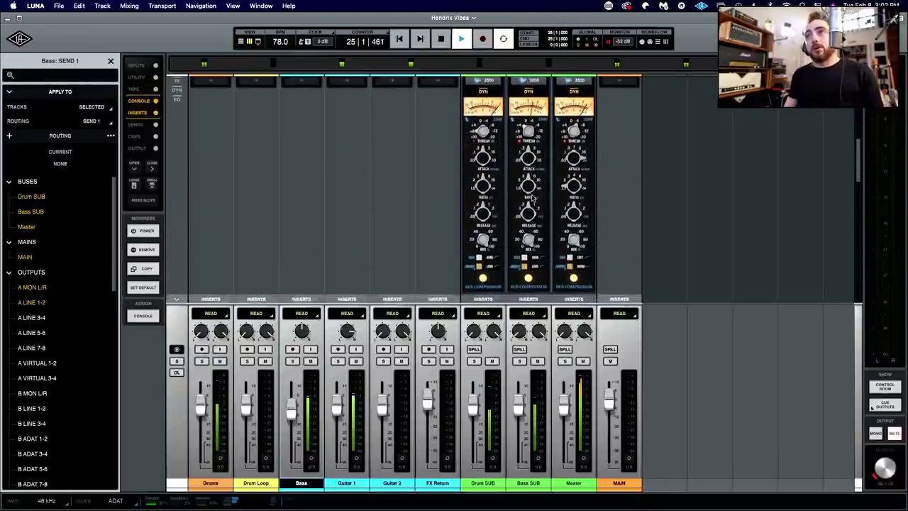
scroll(529, 213, "up", 3)
left_click(520, 360)
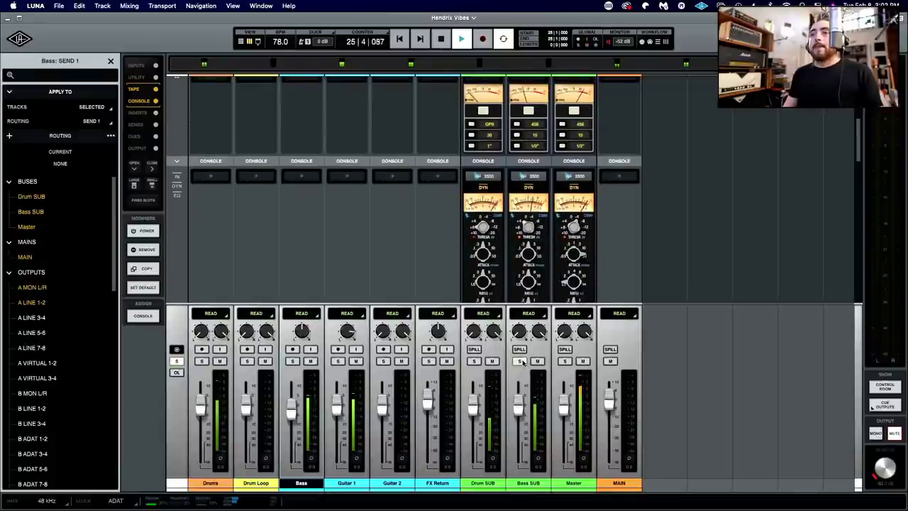
Step: Examine Bass SUB's API 2500 bus compressor settings during playback, stop playback, and close the compressor view
scroll(529, 206, "up", 2)
left_click(528, 203)
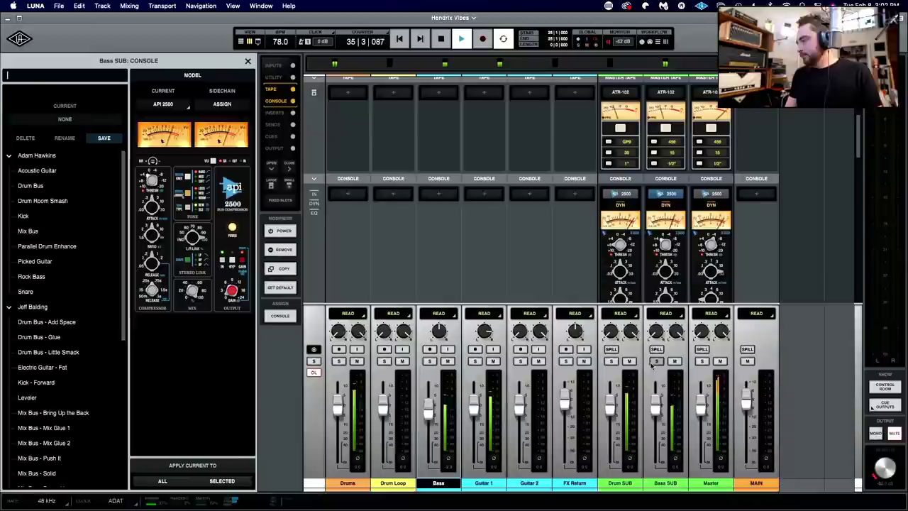
key("space")
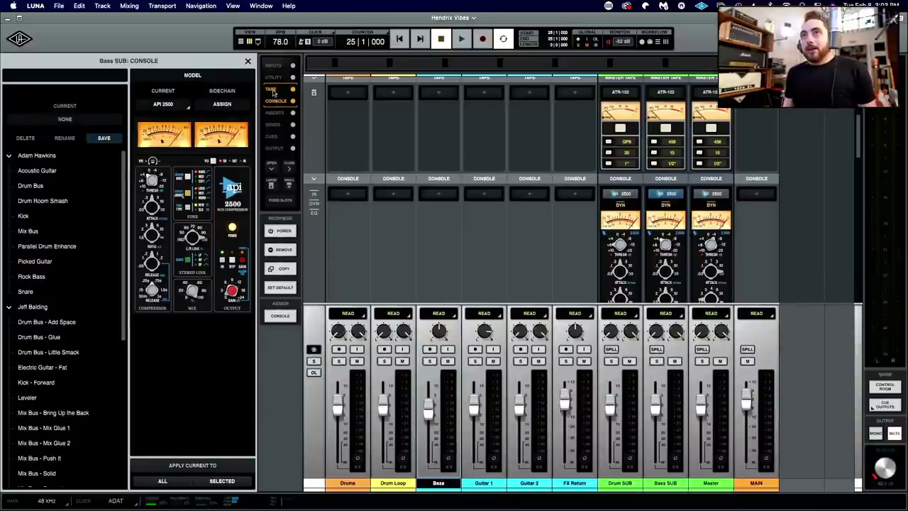
left_click(247, 62)
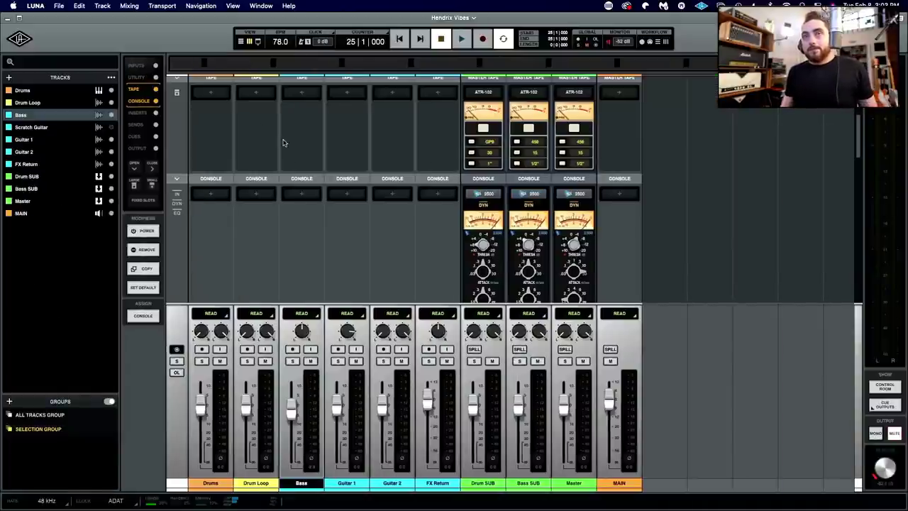
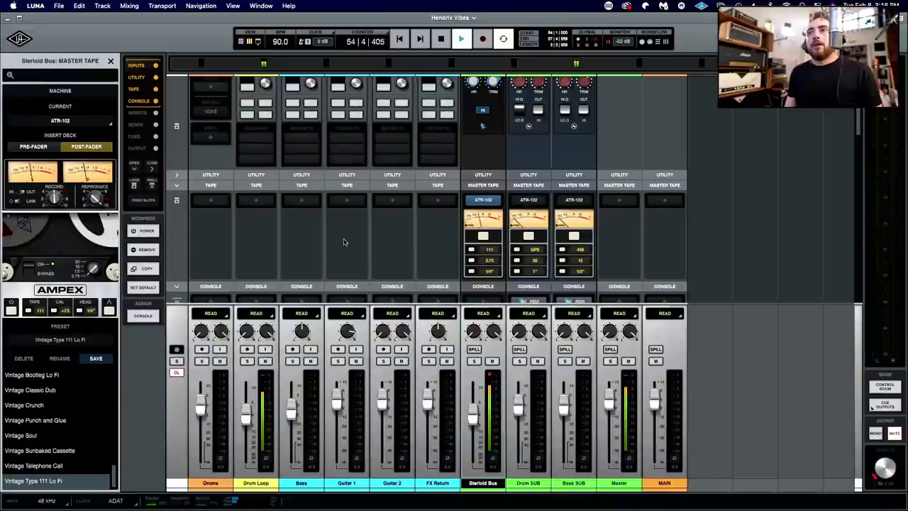
Step: Review the Steroid Bus from its API Summing and ATR-102 tape to its inserts, leaving its bus compressor at None
scroll(345, 239, "up", 5)
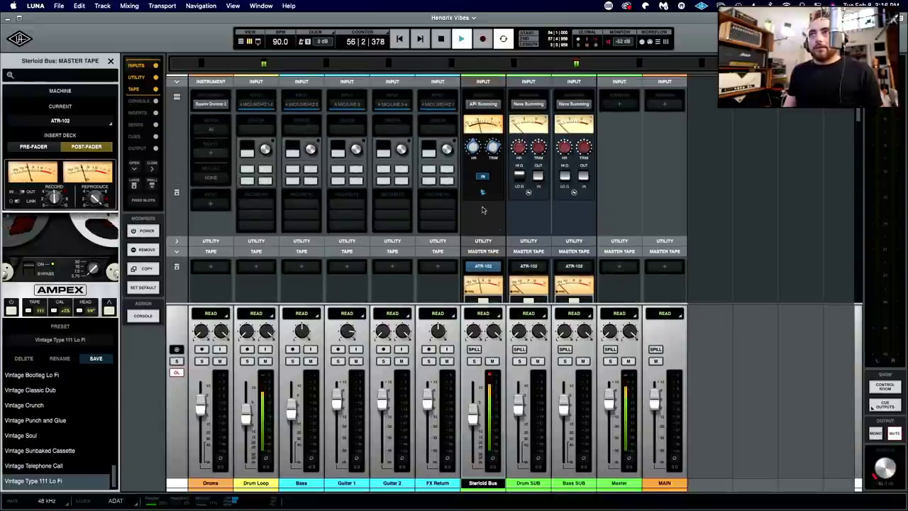
scroll(481, 205, "down", 10)
left_click(484, 178)
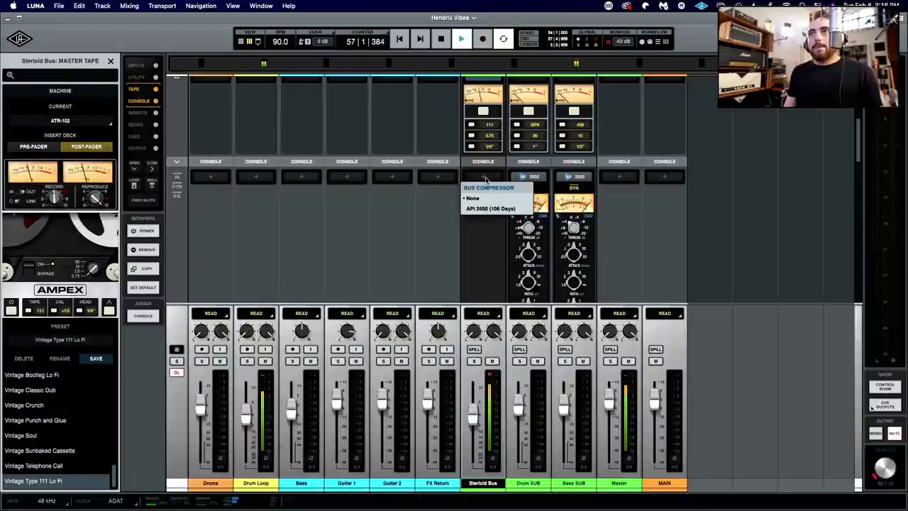
left_click(473, 271)
scroll(482, 259, "down", 8)
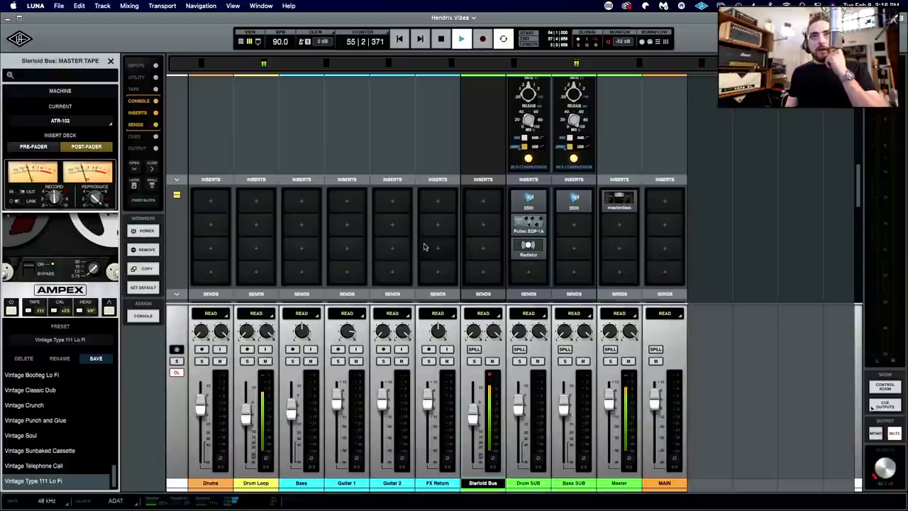
left_click(478, 205)
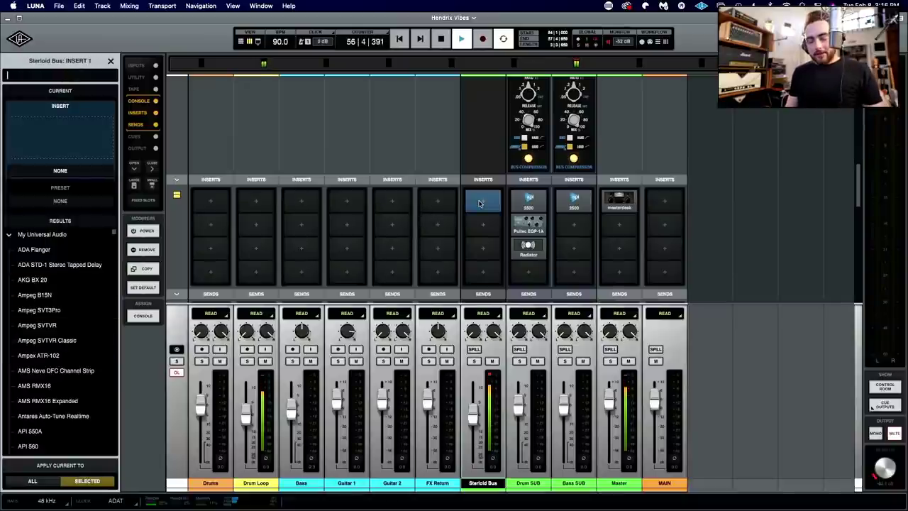
type("ghz")
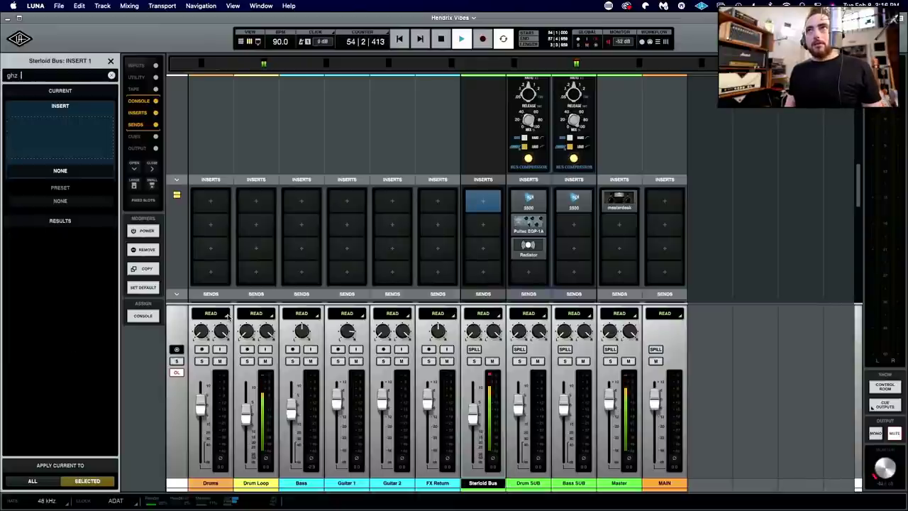
left_click(441, 39)
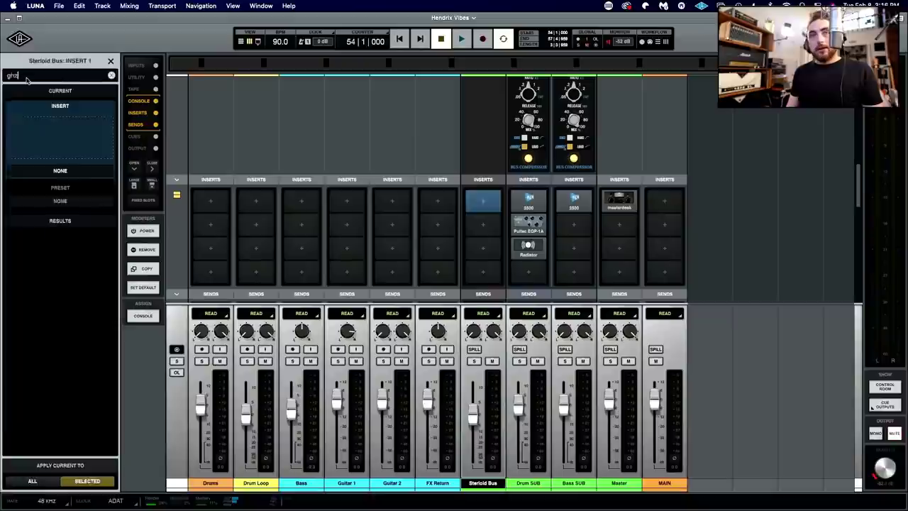
key("Escape")
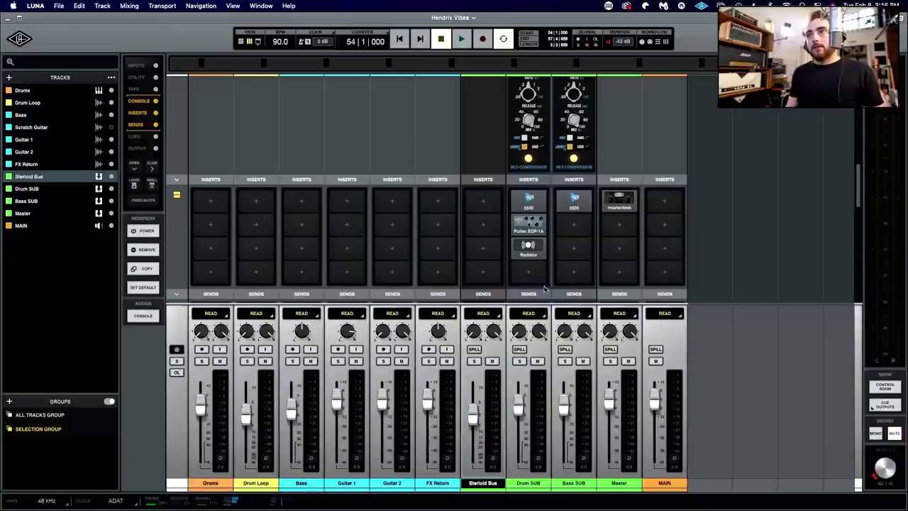
Step: Search the plug-ins for ghz and load Ghz Vulf Compressor 3 into the Steroid Bus's first insert slot
left_click(480, 206)
type("ghz")
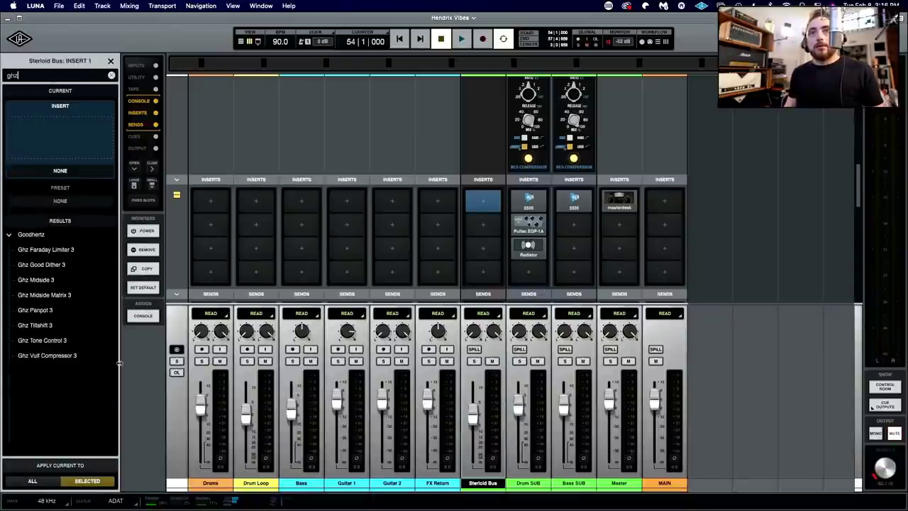
left_click(58, 357)
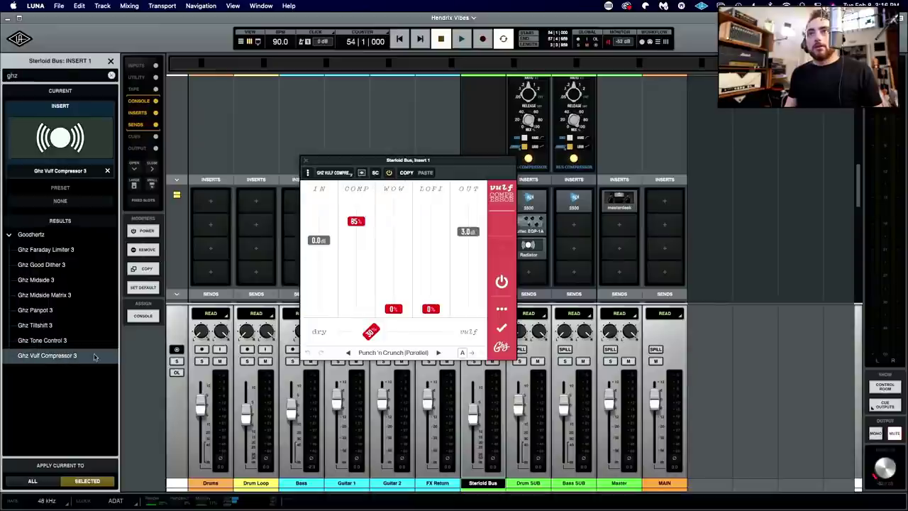
left_click_drag(369, 167, 309, 89)
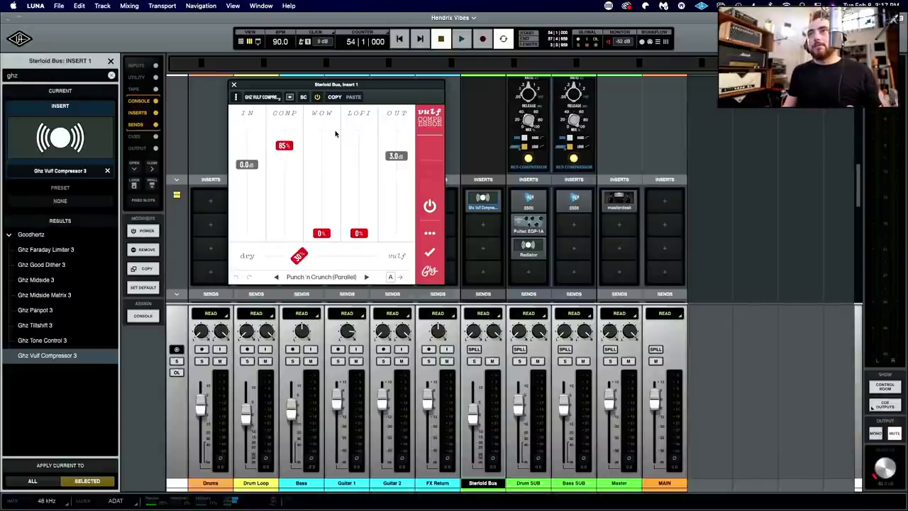
Step: Show the Vulf Compressor's advanced controls and turn its HQ mode on, keeping its window clear of the insert slots
left_click(429, 232)
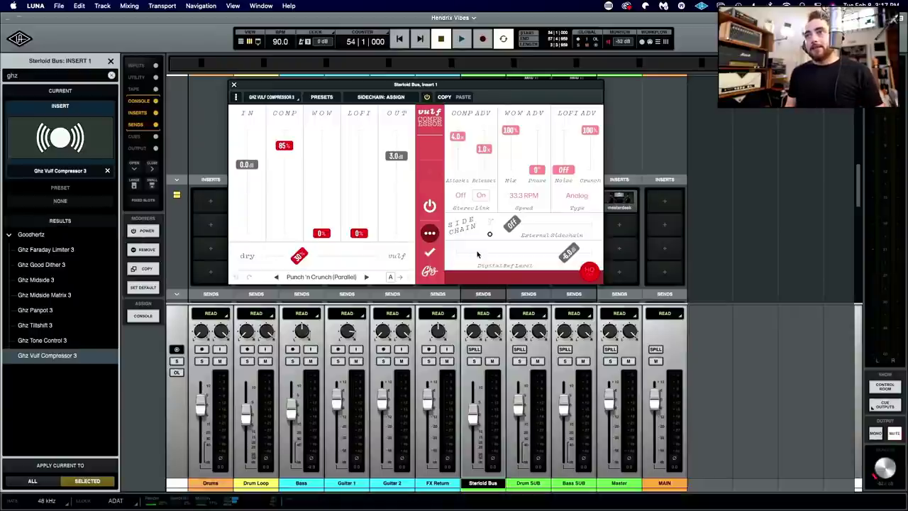
left_click(589, 270)
left_click_drag(408, 84, 341, 229)
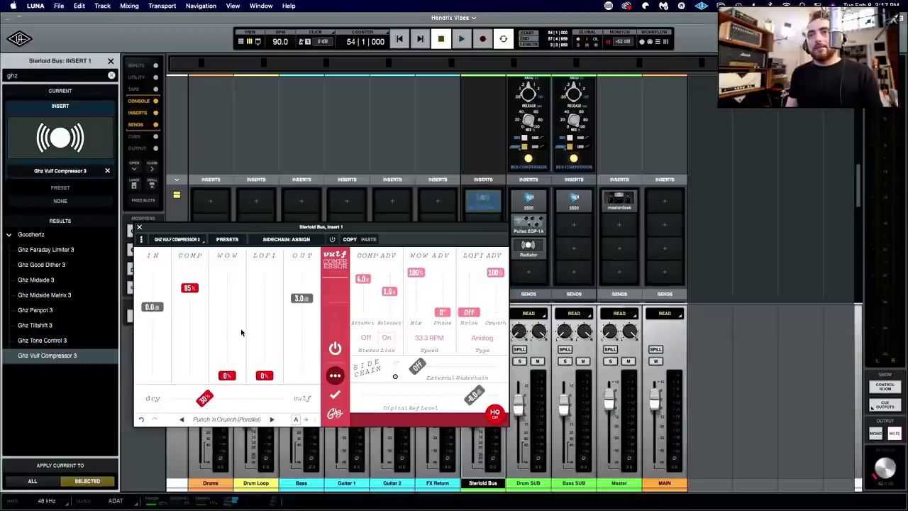
Step: Set the Vulf Compressor's output to 0.0 dB during playback, compare it active and bypassed, and stop playback
key("space")
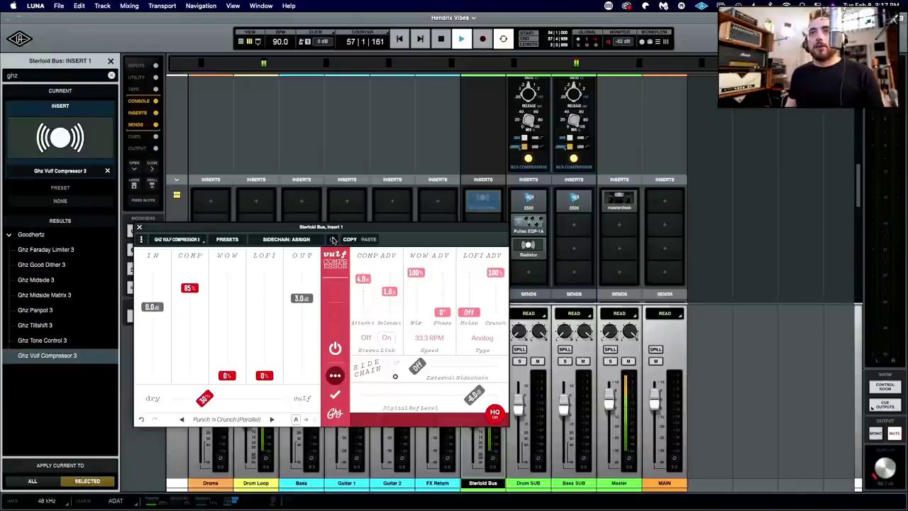
left_click_drag(331, 227, 356, 227)
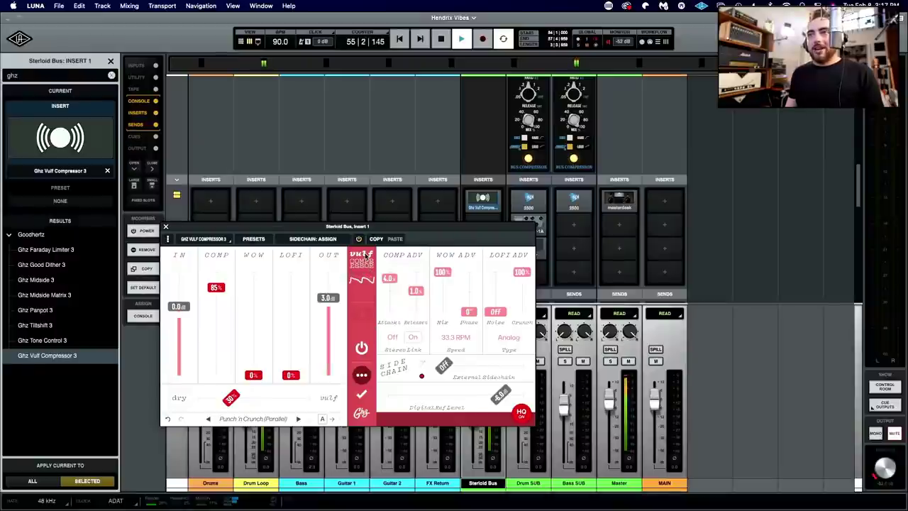
left_click(359, 240)
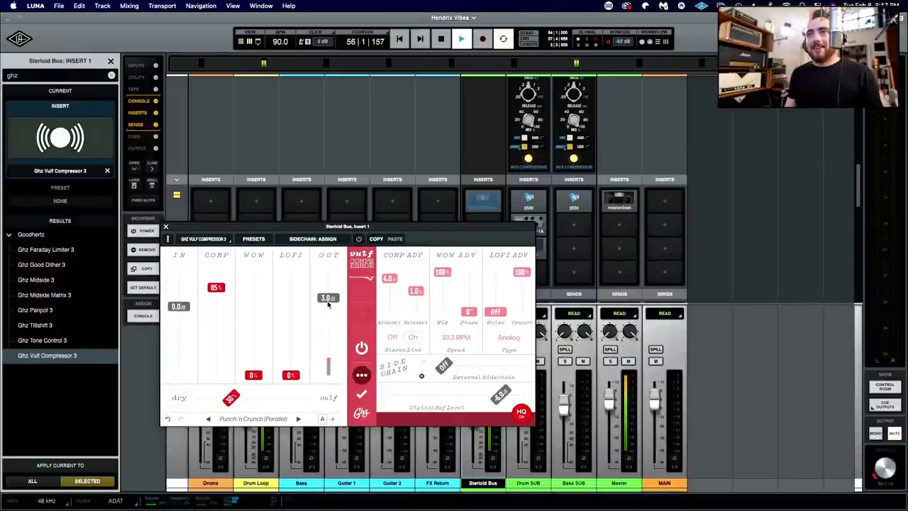
left_click_drag(327, 298, 329, 306)
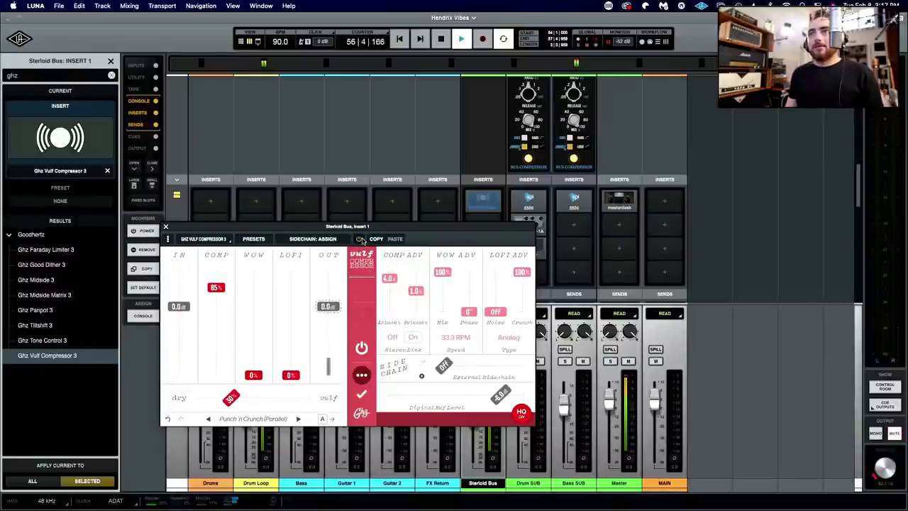
left_click(359, 241)
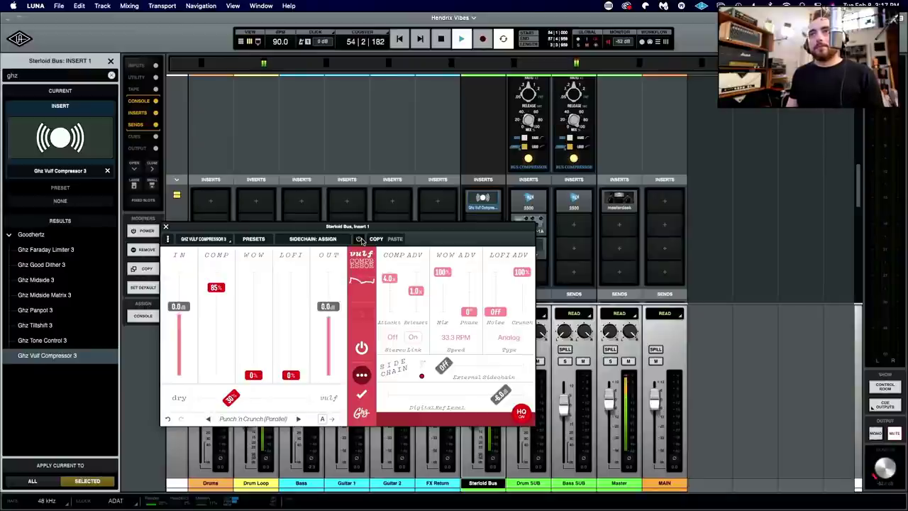
left_click(359, 240)
key("space")
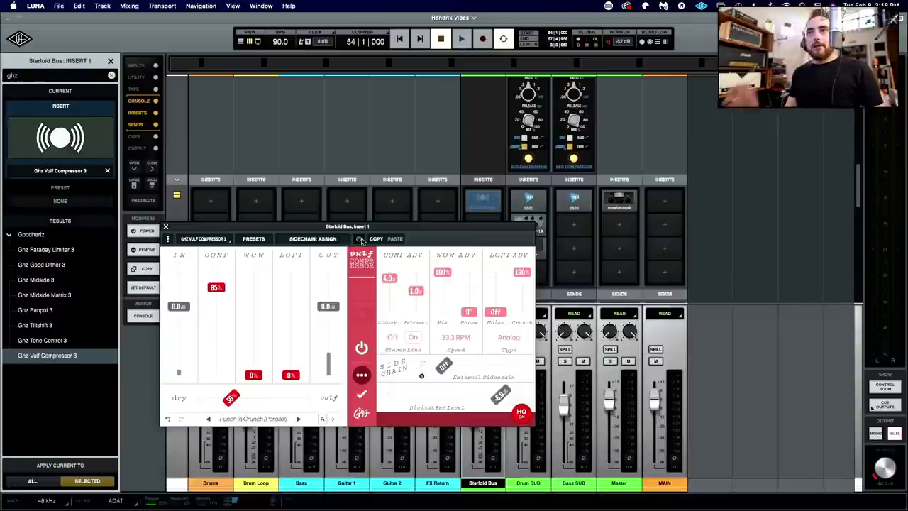
Step: Play the loop to compare the mix with the Vulf Compressor active and bypassed, leaving it on when stopping
key("space")
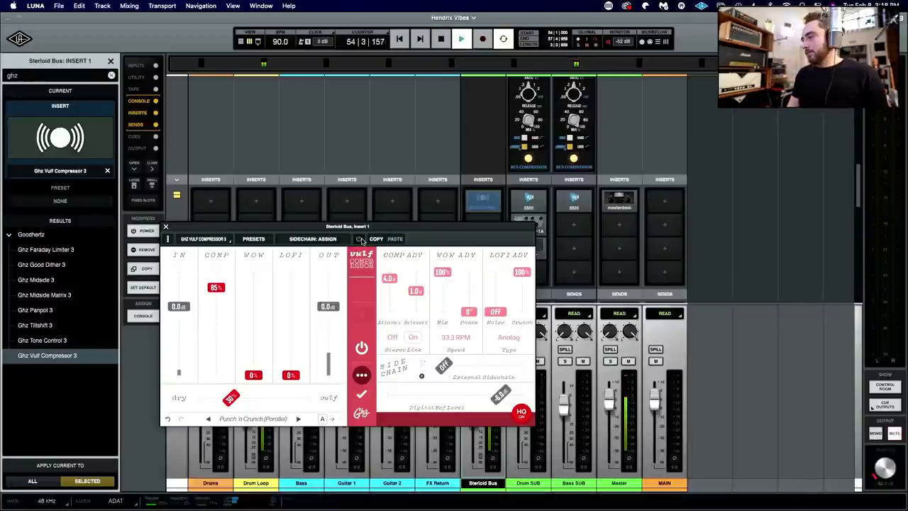
left_click(360, 240)
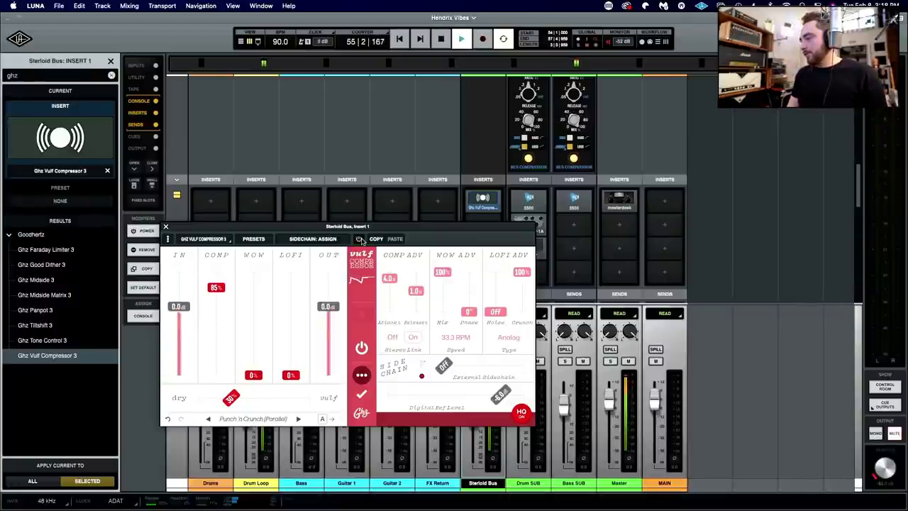
left_click(359, 241)
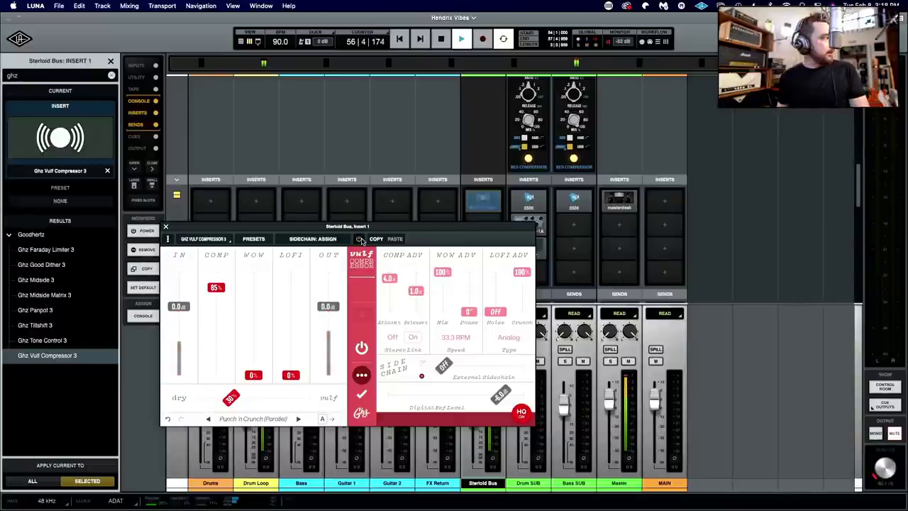
left_click(359, 241)
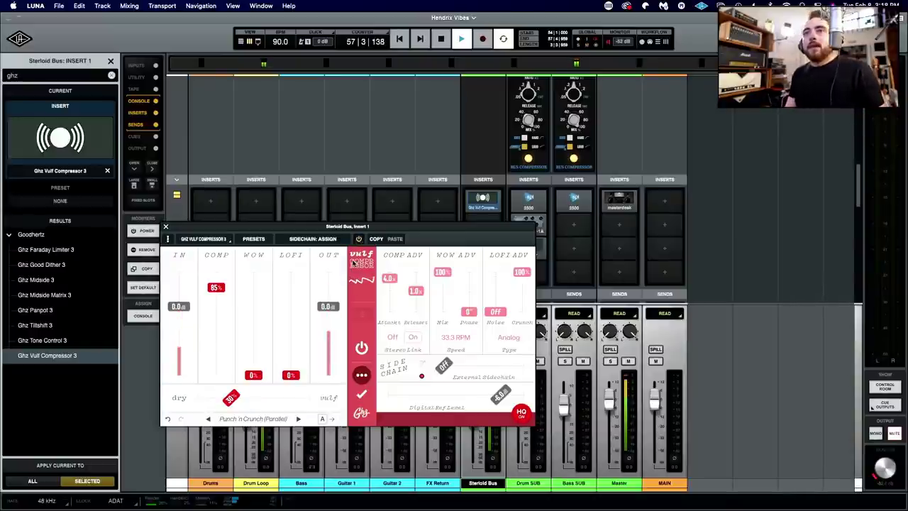
key("space")
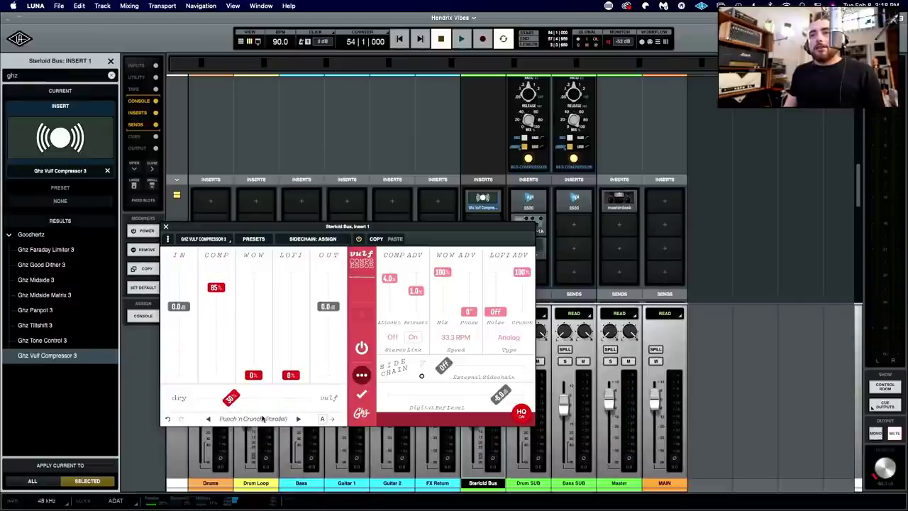
Step: Audition the Vulf Compressor's DK COMP presets Lots of Attack, Heavy Clipping and 2-Bus Glue (Parallel) during playback
left_click(262, 418)
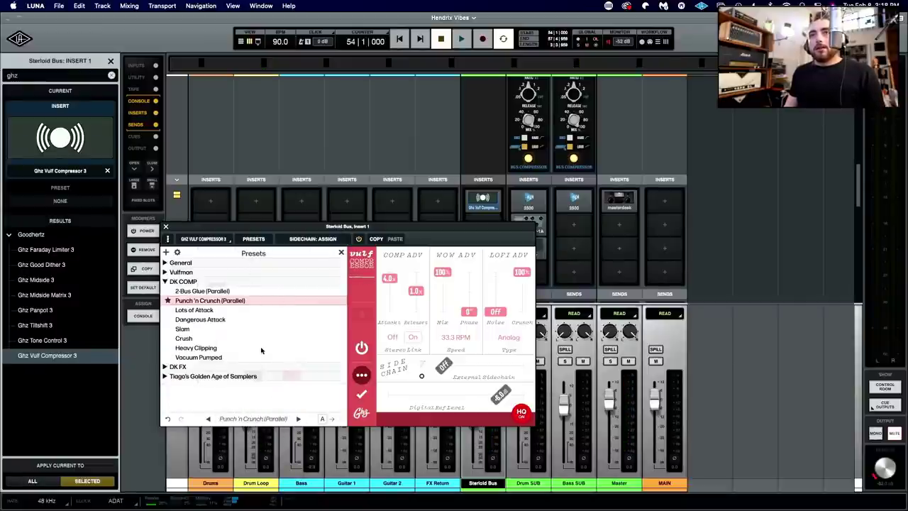
key("space")
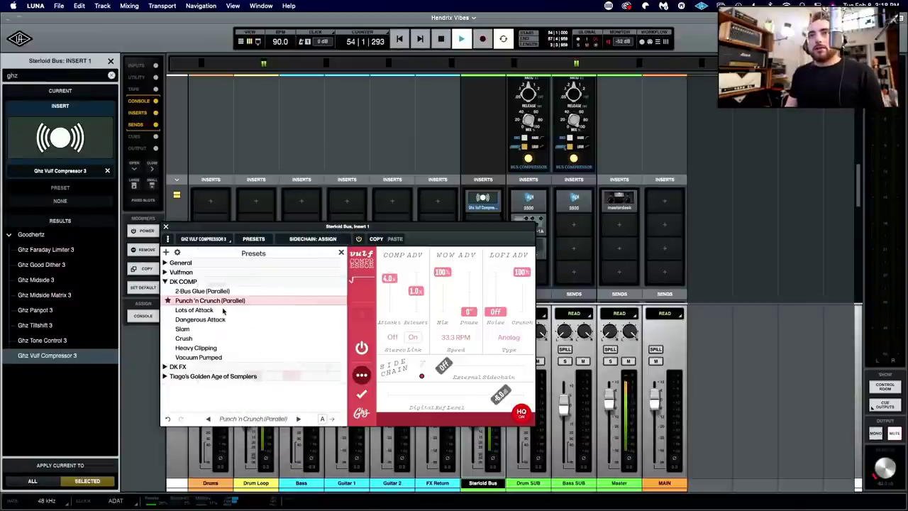
left_click(202, 310)
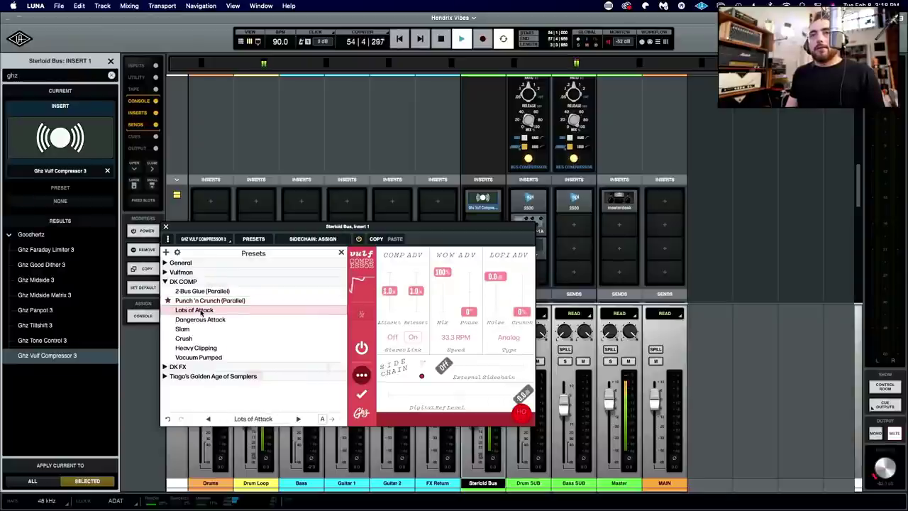
left_click(196, 348)
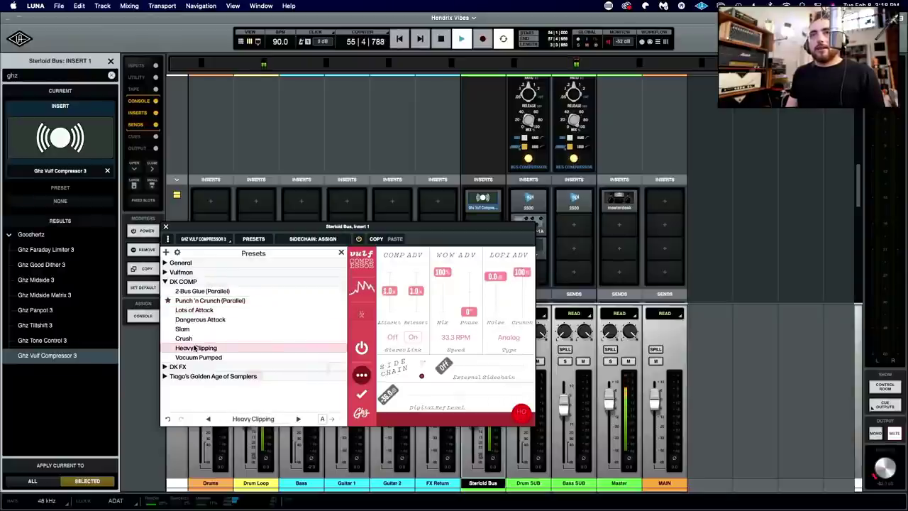
left_click(202, 292)
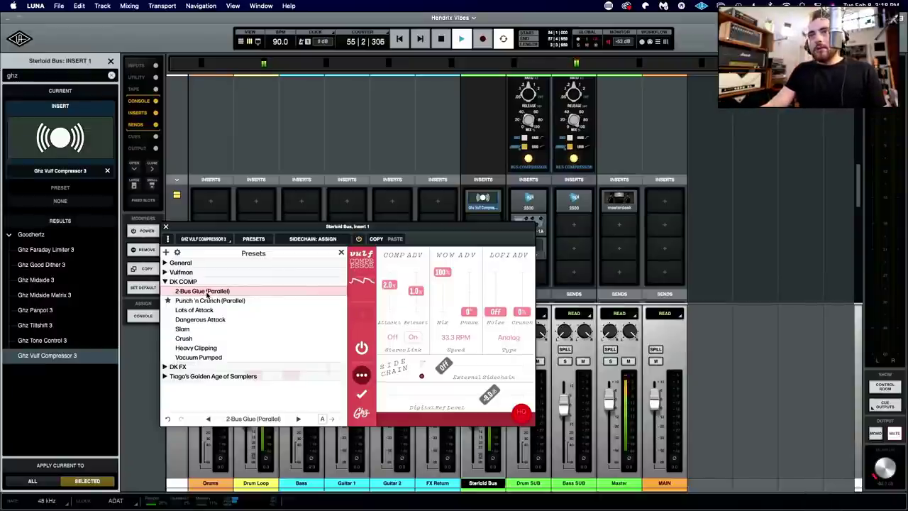
Step: Audition the Vulfmon presets Sad Wurli, Master Bump and Master Hump, ending on Master Bump
left_click(164, 280)
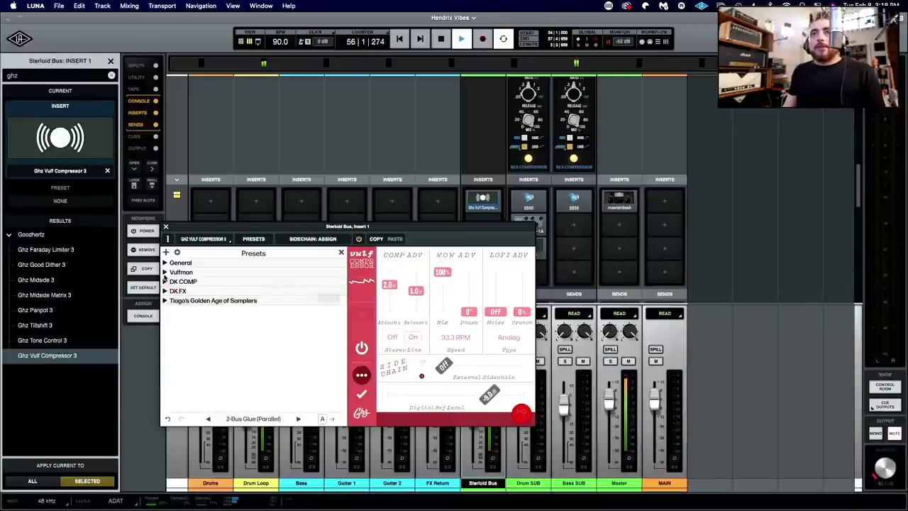
left_click(165, 273)
left_click(184, 283)
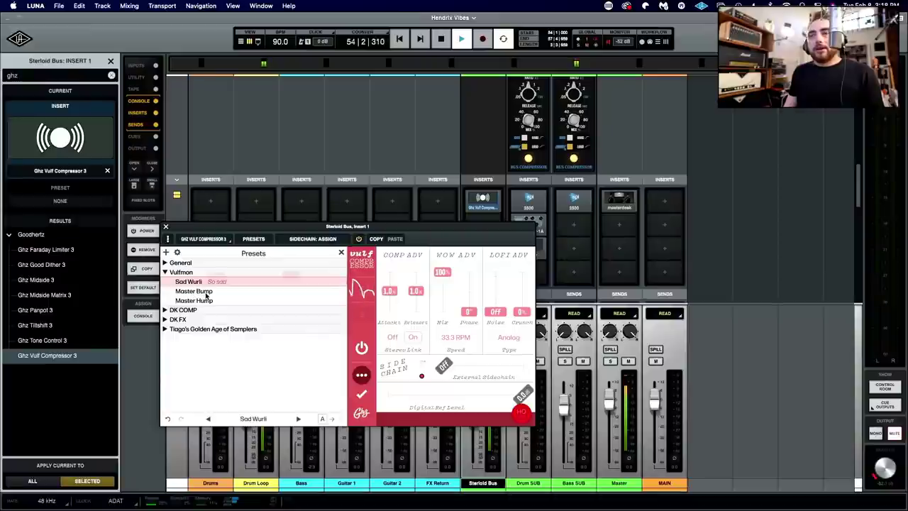
left_click(205, 292)
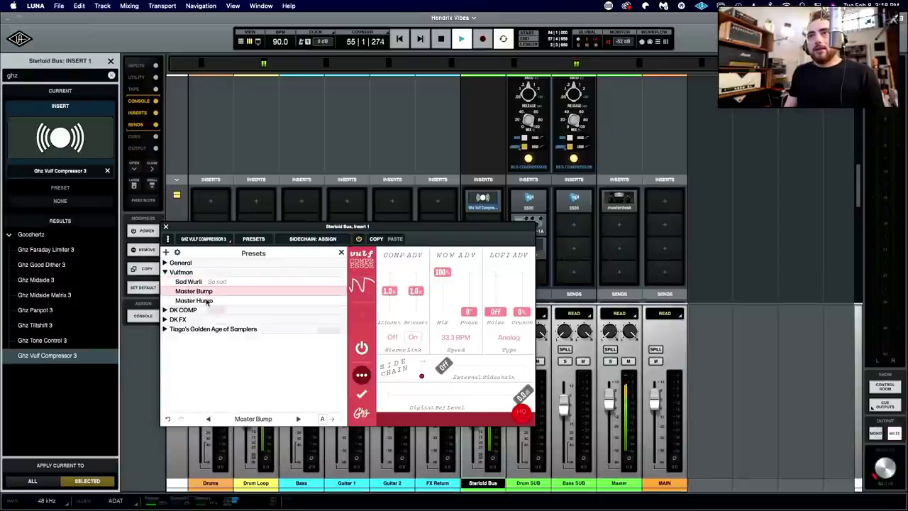
left_click(207, 300)
left_click(208, 294)
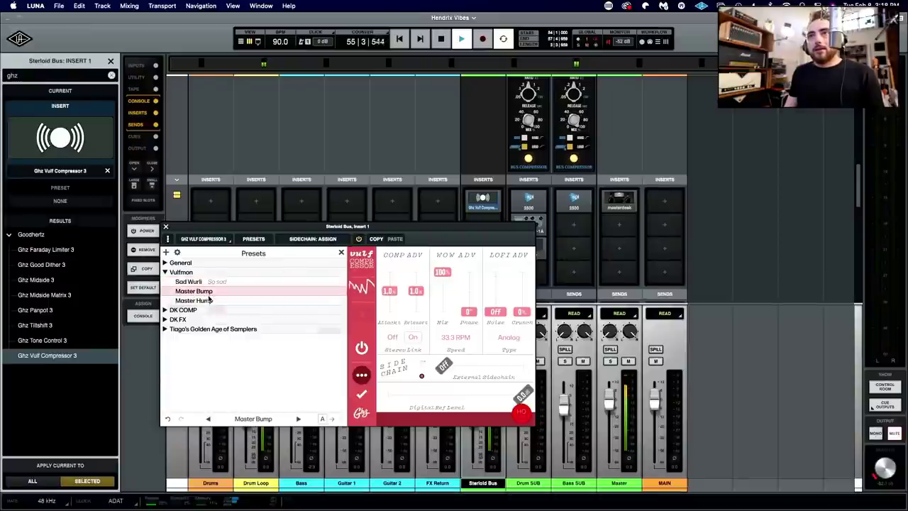
Step: Expand the General and DK FX preset groups and audition Mono Flange and Gentle Stereo Wow
left_click(166, 263)
left_click(171, 329)
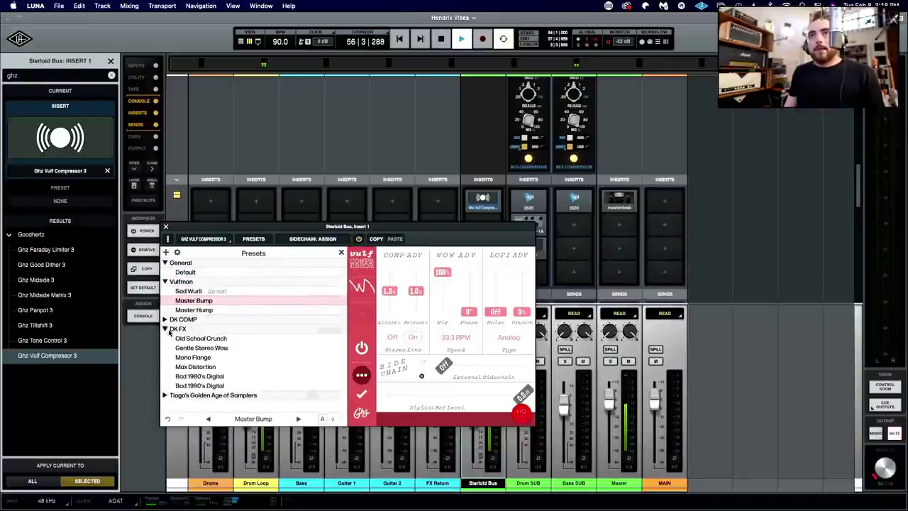
left_click(216, 357)
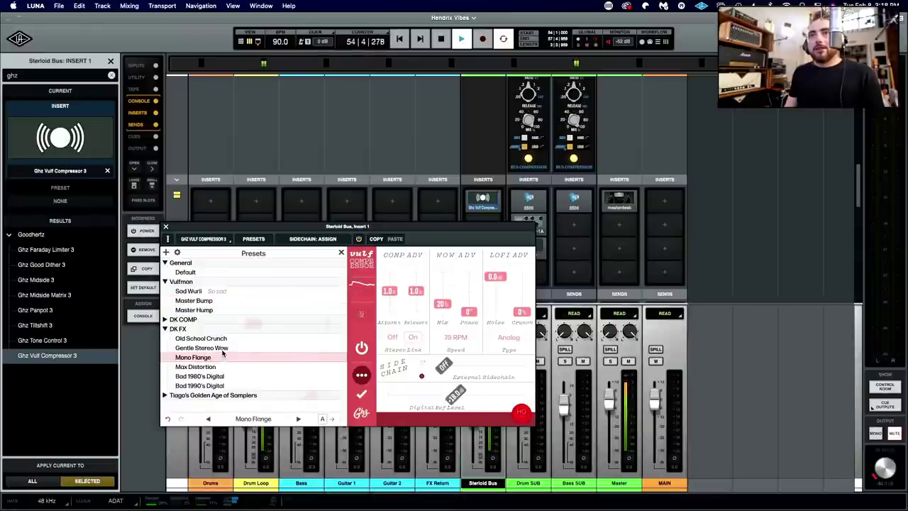
key("Up")
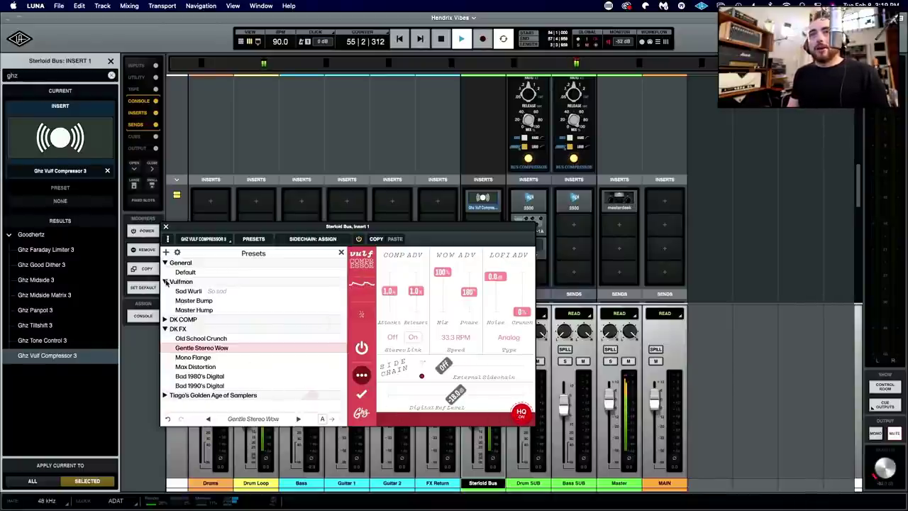
Step: Load the DK COMP preset 2-Bus Glue (Parallel) into the Vulf Compressor and close its preset list
left_click(165, 282)
left_click(164, 290)
left_click(188, 300)
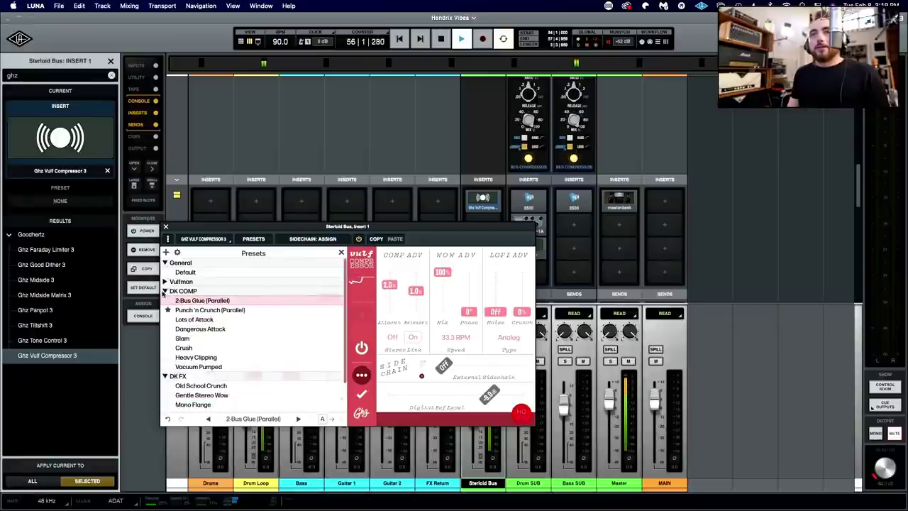
left_click(164, 291)
left_click(341, 253)
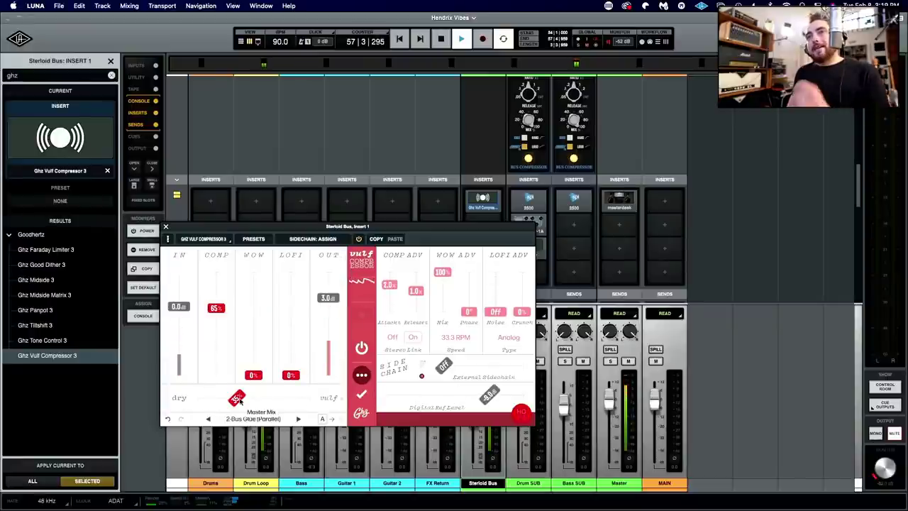
Step: Set the master mix to 50%, output to 0.0 dB, lo-fi noise to -48.0 dB and crunch to 57%, with HQ on
left_click_drag(237, 398, 257, 407)
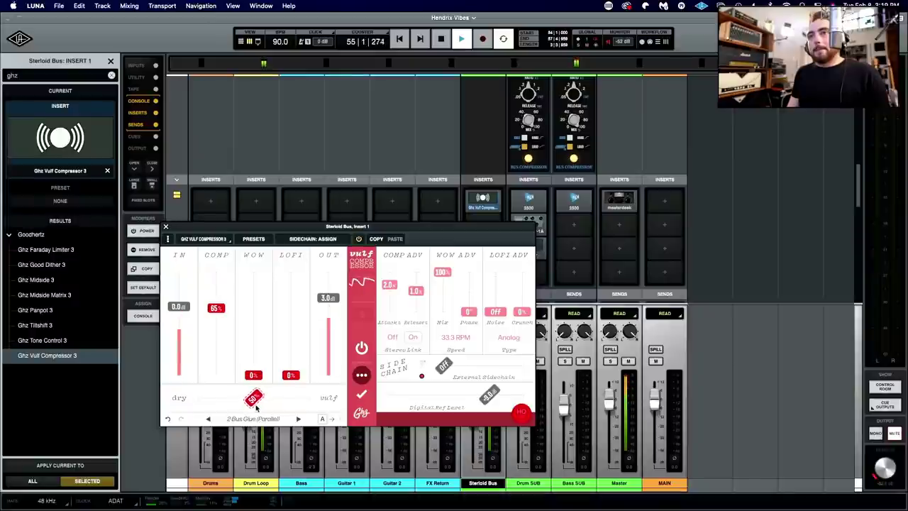
left_click_drag(341, 298, 336, 308)
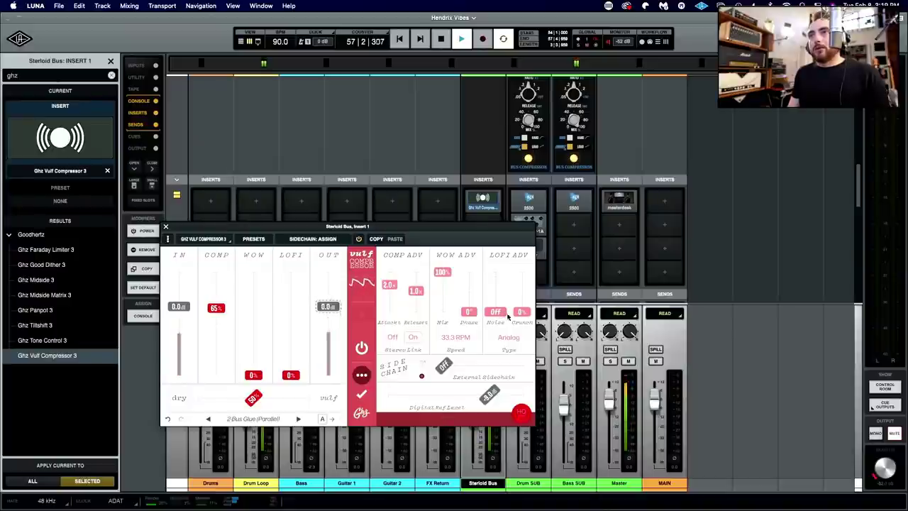
left_click_drag(514, 315, 469, 325)
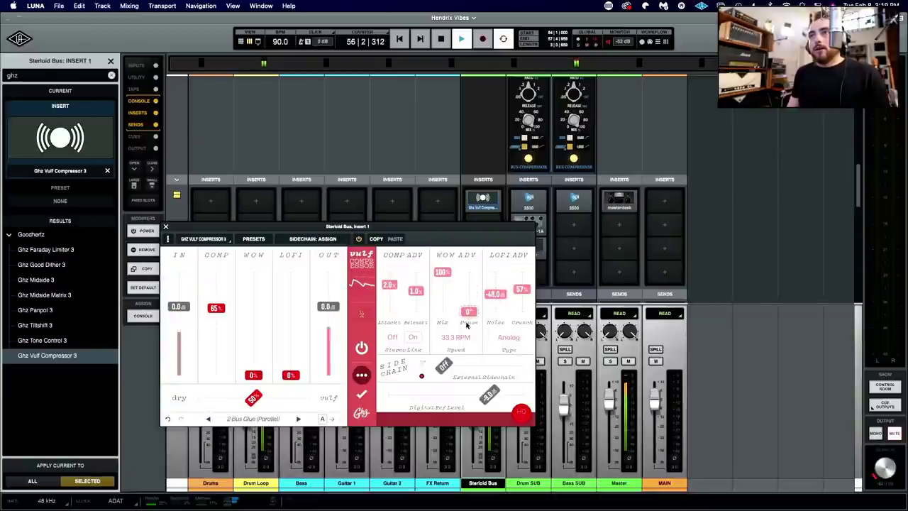
left_click(521, 414)
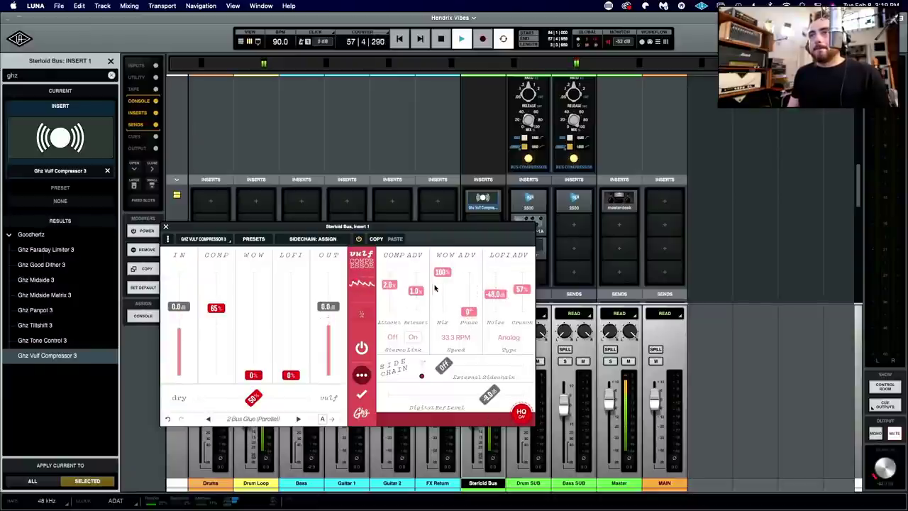
Step: Set the Vulf Compressor's wow phase to 184° and its wow speed to 45 RPM
left_click_drag(468, 311, 467, 293)
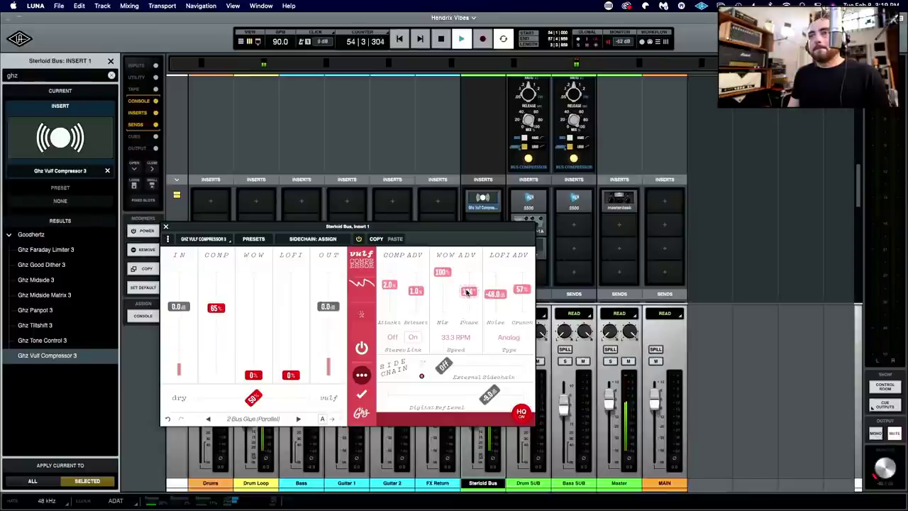
left_click(456, 337)
left_click(470, 363)
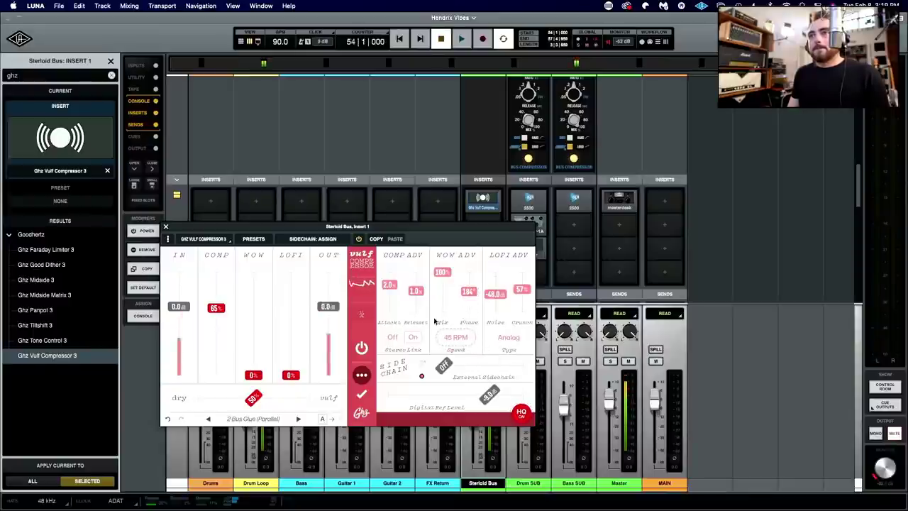
Step: Compare the adjusted Vulf Compressor bypassed and active, leave it on, and close its window with playback stopped
left_click(359, 240)
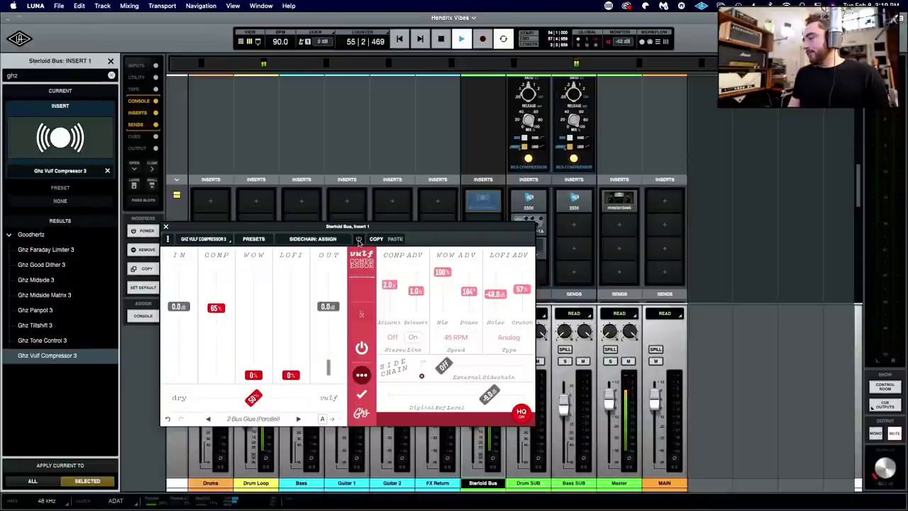
left_click(359, 240)
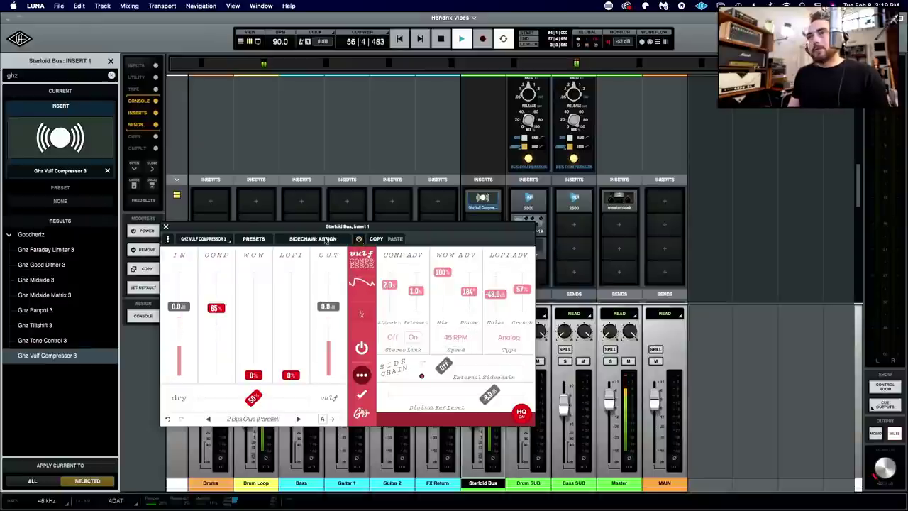
left_click(165, 227)
key("space")
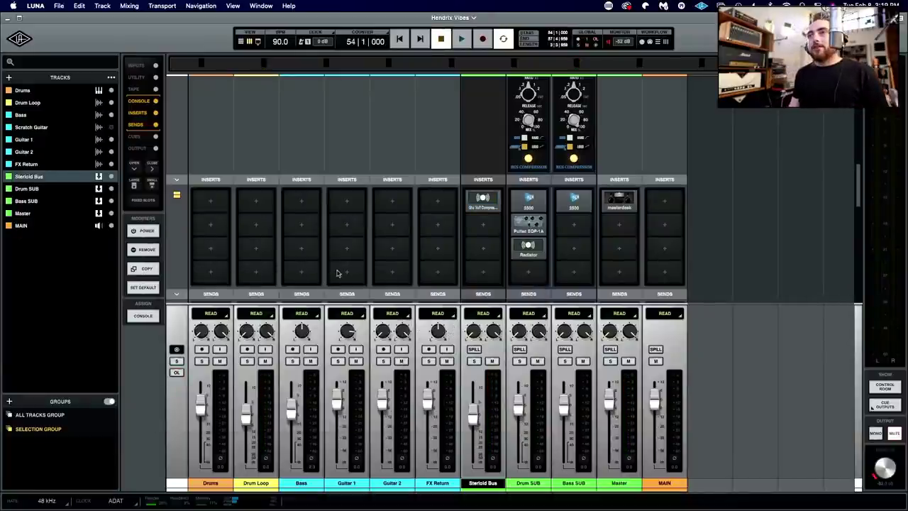
Step: Reopen the Vulf Compressor window from the Steroid Bus's first insert slot
left_click(473, 205)
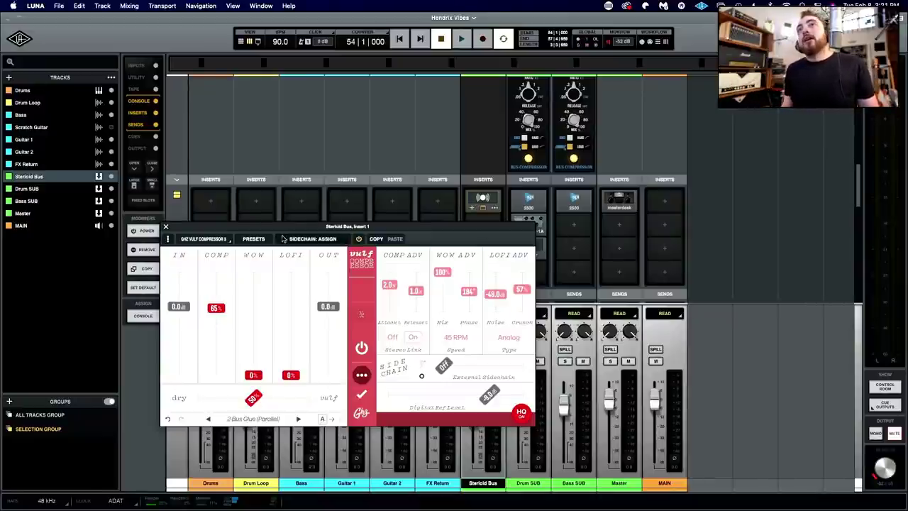
Step: Close the Steroid Bus's Vulf Compressor window and switch from the mixer to the timeline
left_click(166, 229)
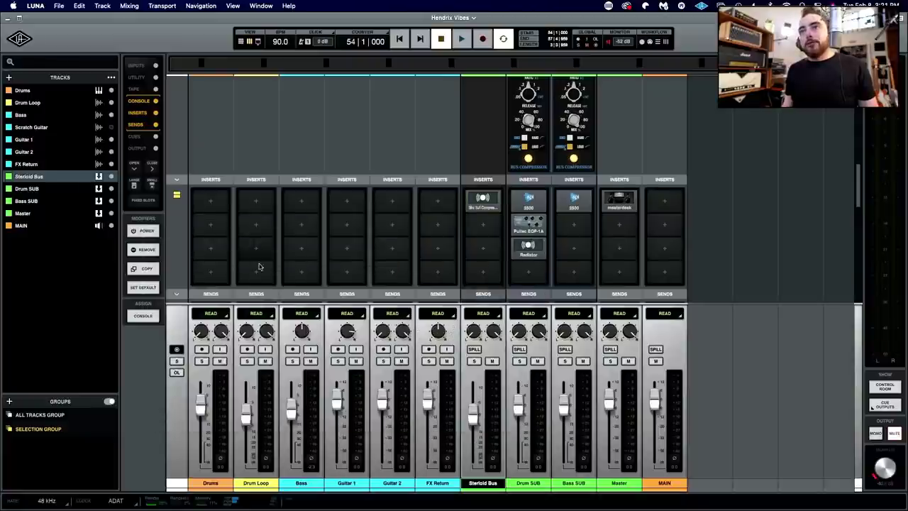
scroll(301, 294, "up", 5)
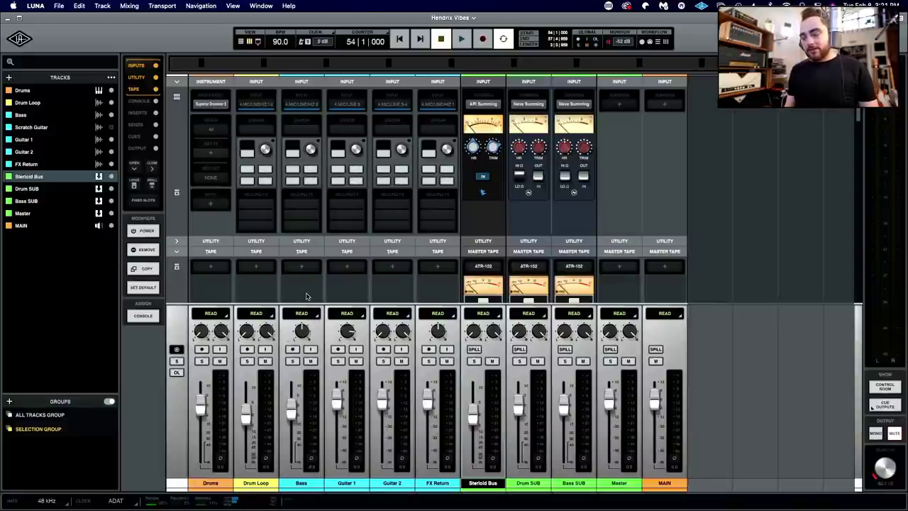
key("super+equal")
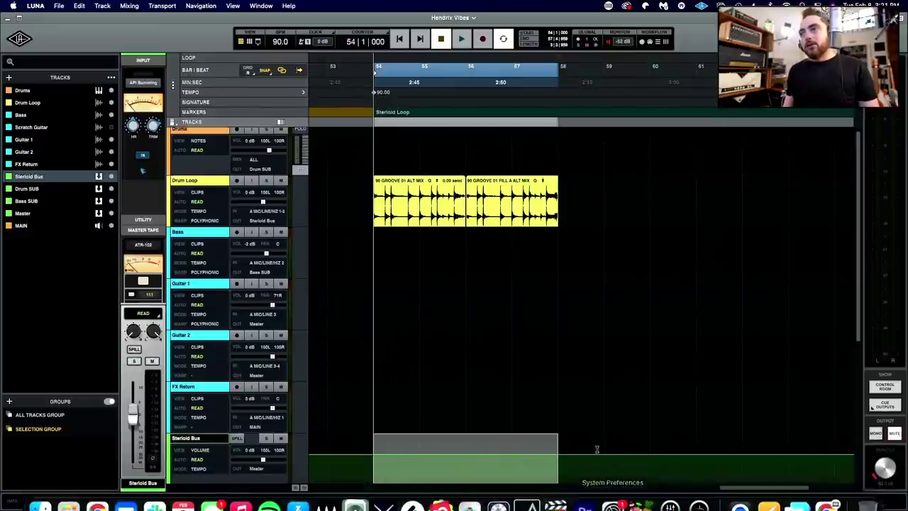
Step: Look over the Apollo Console's input channels, then return to LUNA and survey the Bass, Guitar 1 and Drum Loop clips
left_click(670, 496)
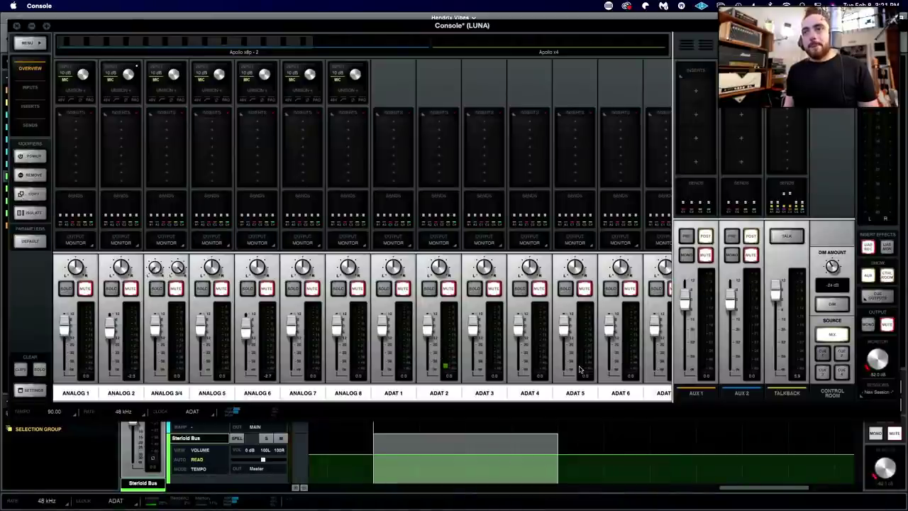
left_click(245, 441)
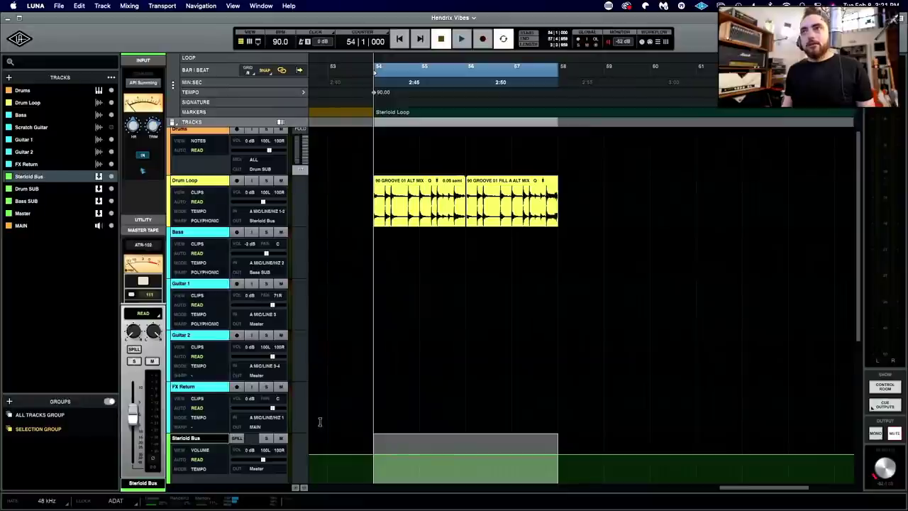
scroll(395, 304, "down", 3)
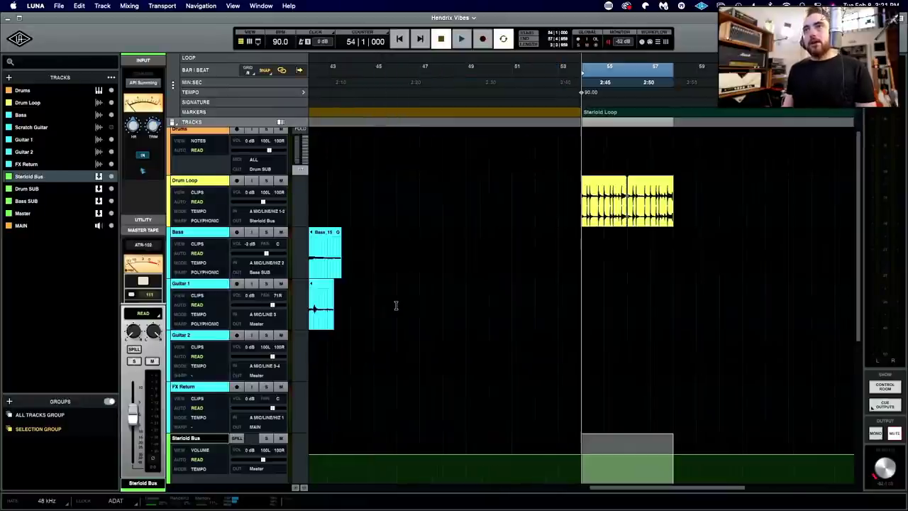
scroll(402, 301, "left", 1)
scroll(403, 301, "left", 10)
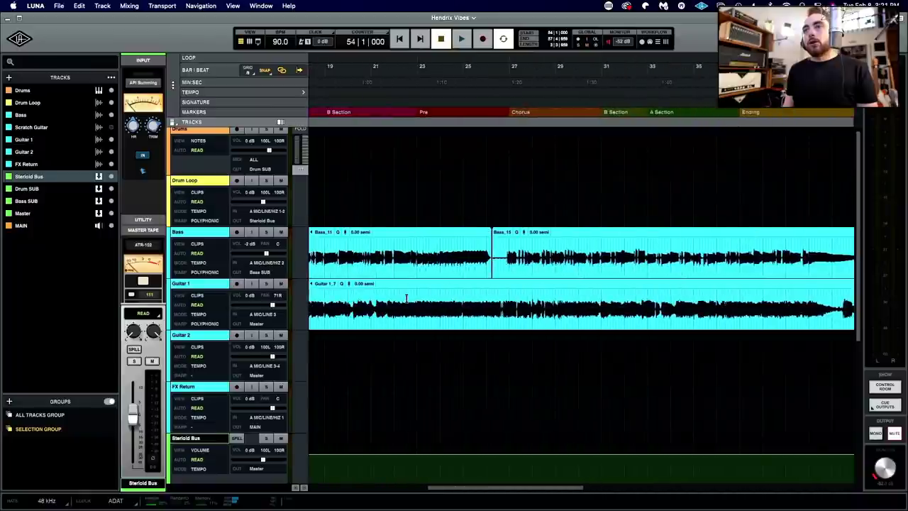
scroll(407, 298, "down", 2)
scroll(408, 298, "right", 15)
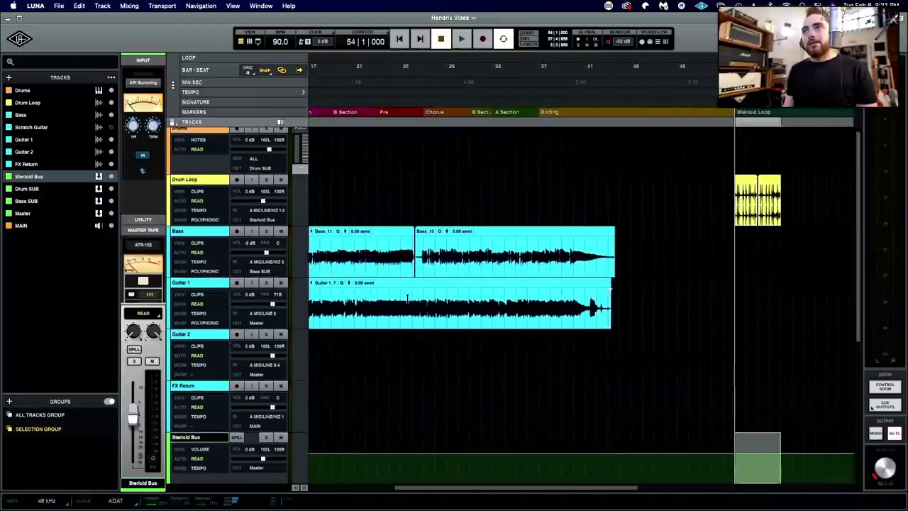
scroll(407, 304, "right", 5)
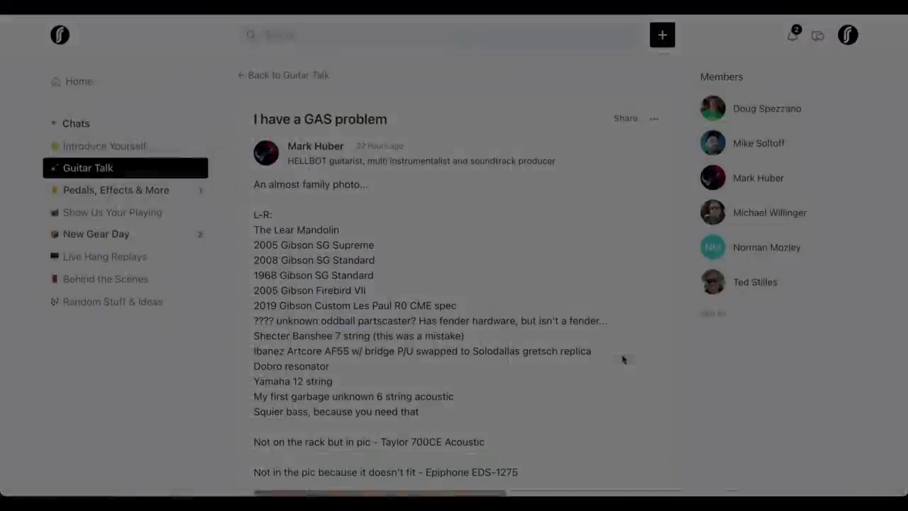
Step: Switch to the Inner Circle community site, view the photo in the "I have a GAS problem" post in Guitar Talk, and close it
scroll(622, 359, "down", 4)
left_click(442, 390)
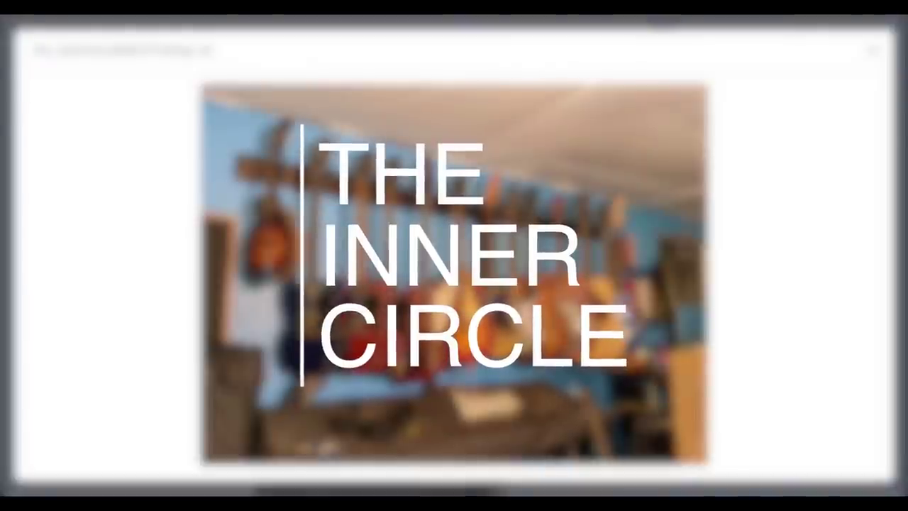
left_click(872, 51)
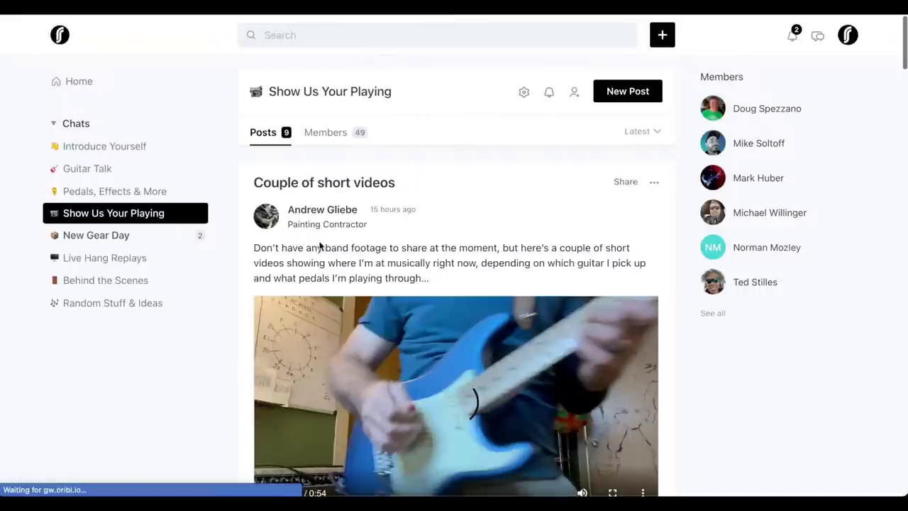
Step: Browse Show Us Your Playing, Live Hang Replays and Behind the Scenes, viewing the December 2021 replay and the live-streaming setup video full screen
scroll(674, 336, "down", 3)
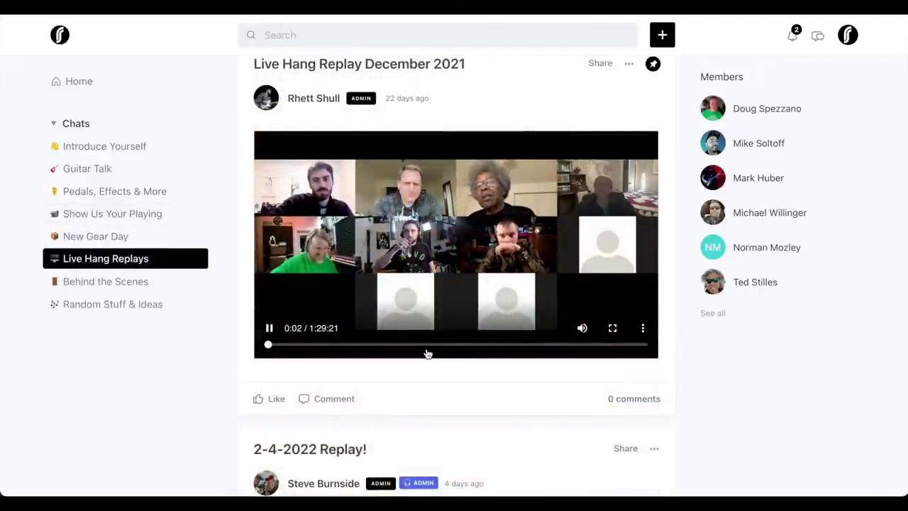
left_click(419, 345)
left_click(612, 328)
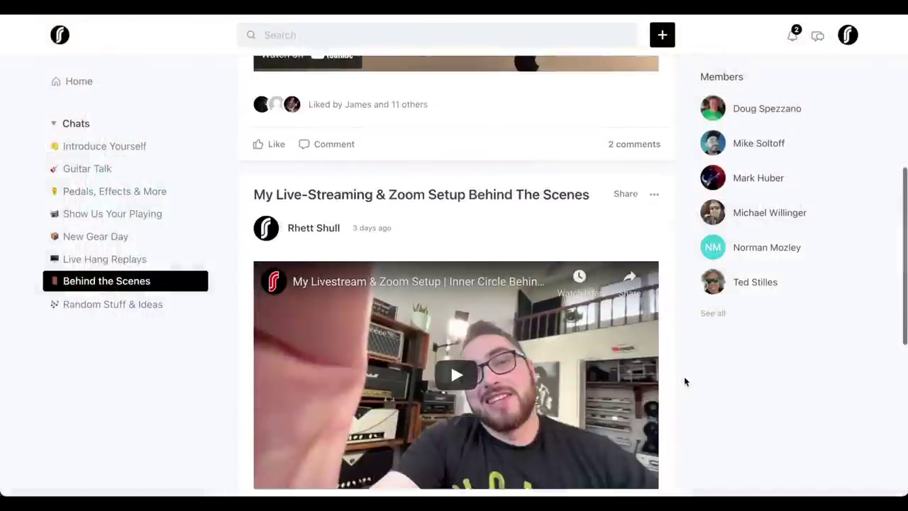
scroll(685, 379, "down", 1)
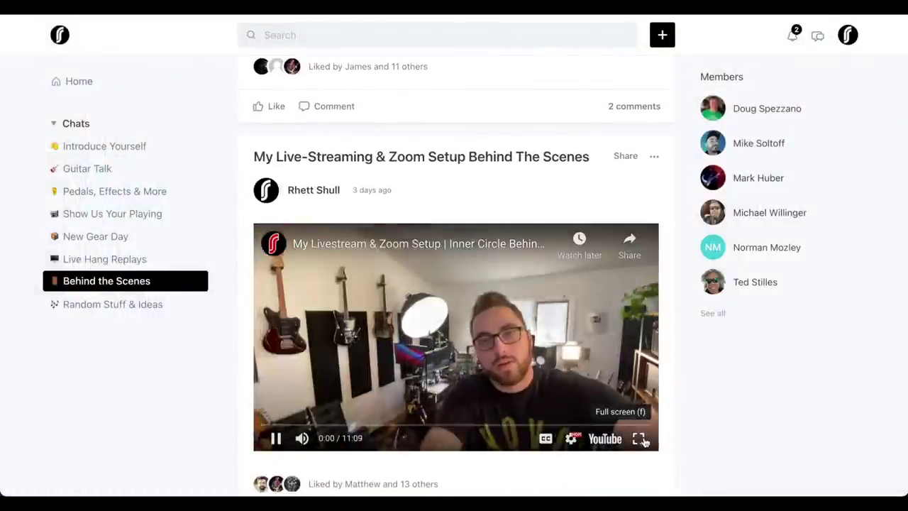
left_click(638, 437)
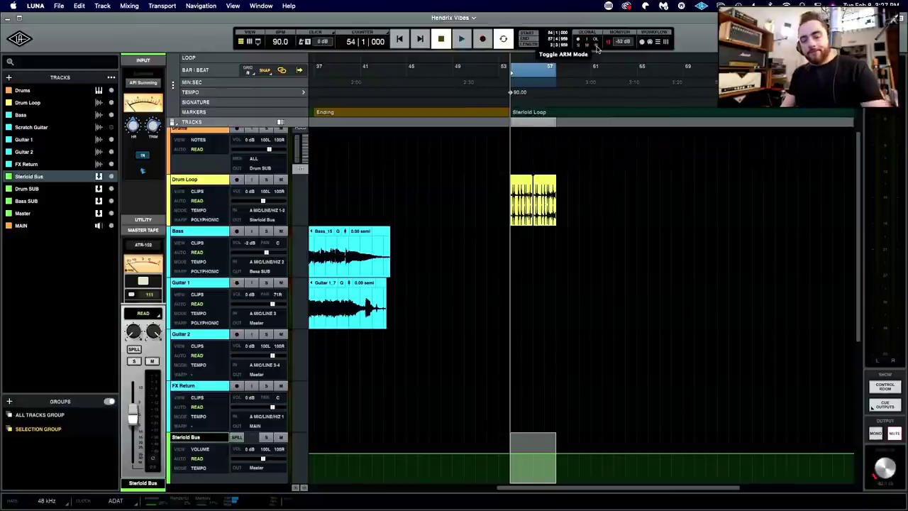
Step: Back in LUNA's timeline, show the hidden Scratch Guitar track and move it directly above the Bass track
key("super+equal")
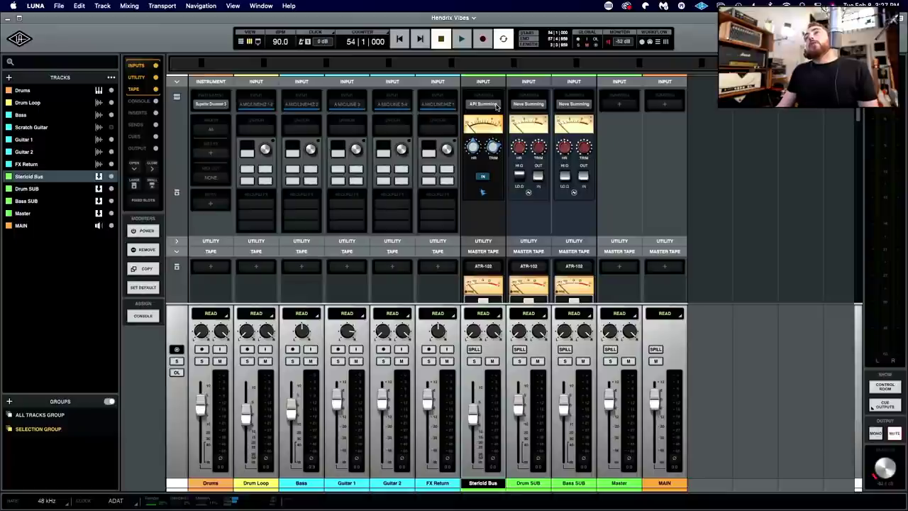
key("super+equal")
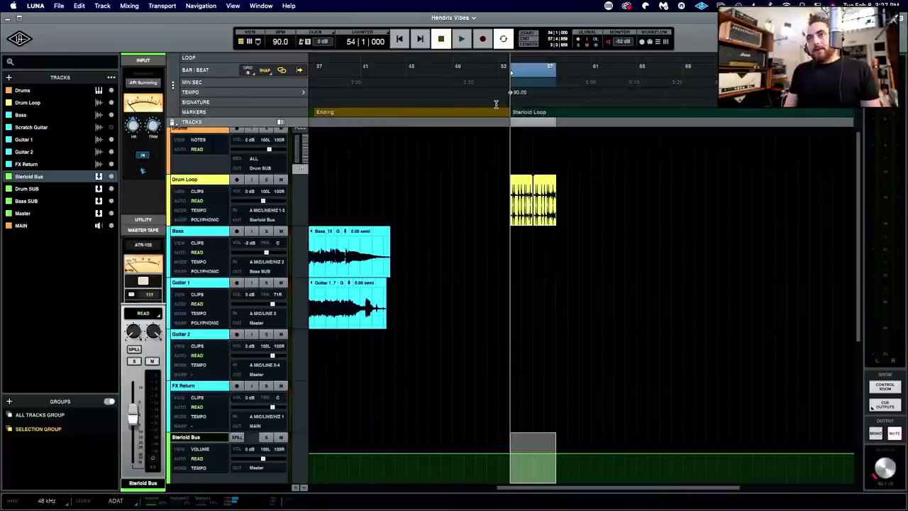
key("super+bracketright")
key("super+bracketleft")
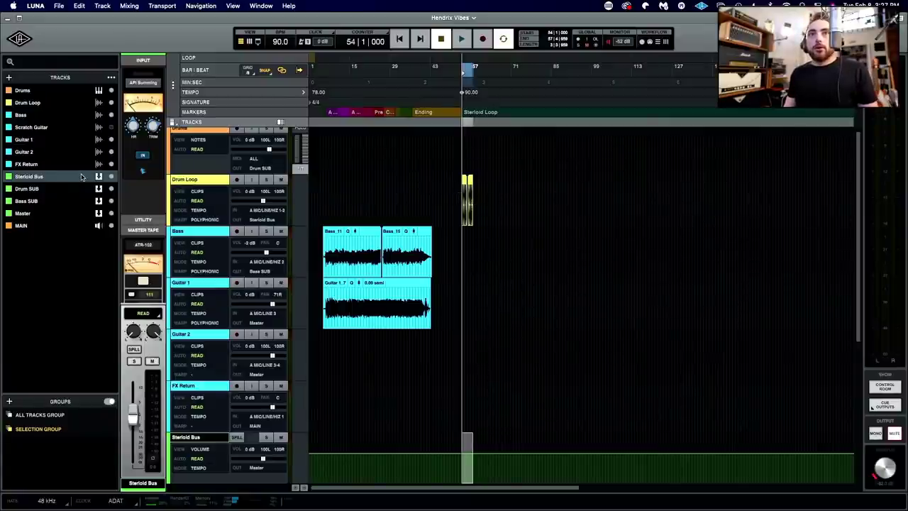
left_click(111, 127)
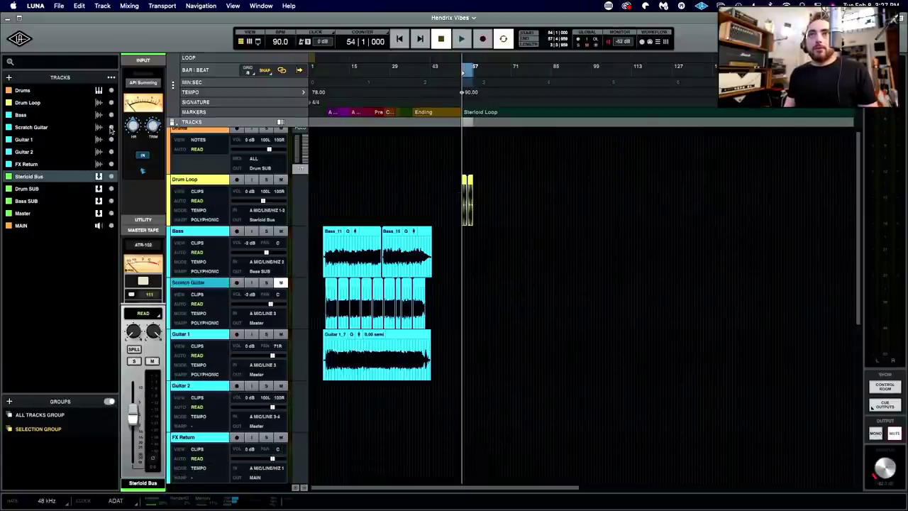
left_click_drag(197, 283, 195, 244)
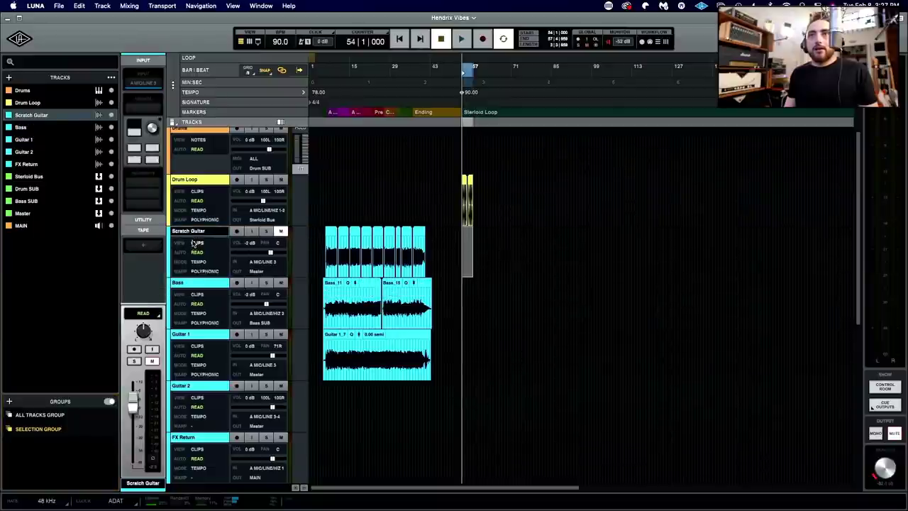
Step: Reset the Scratch Guitar track's volume to 0 dB
key("super+equal")
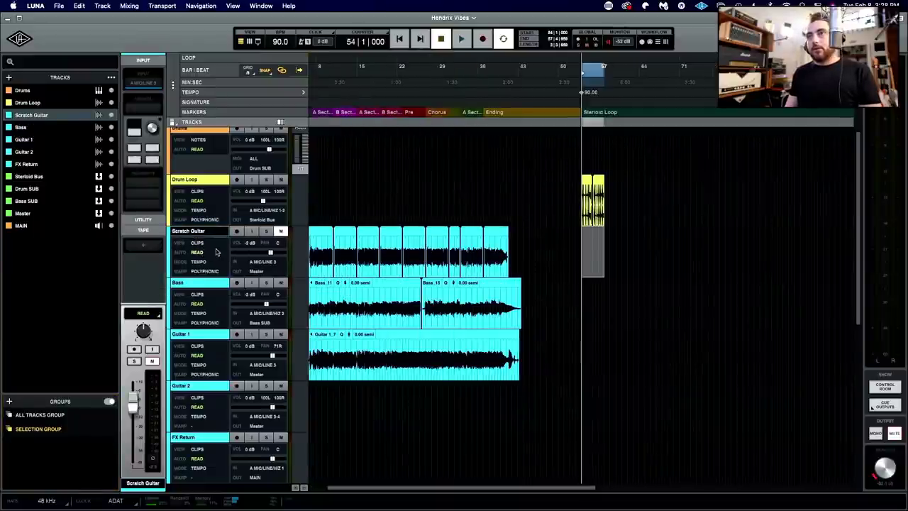
key("super+equal")
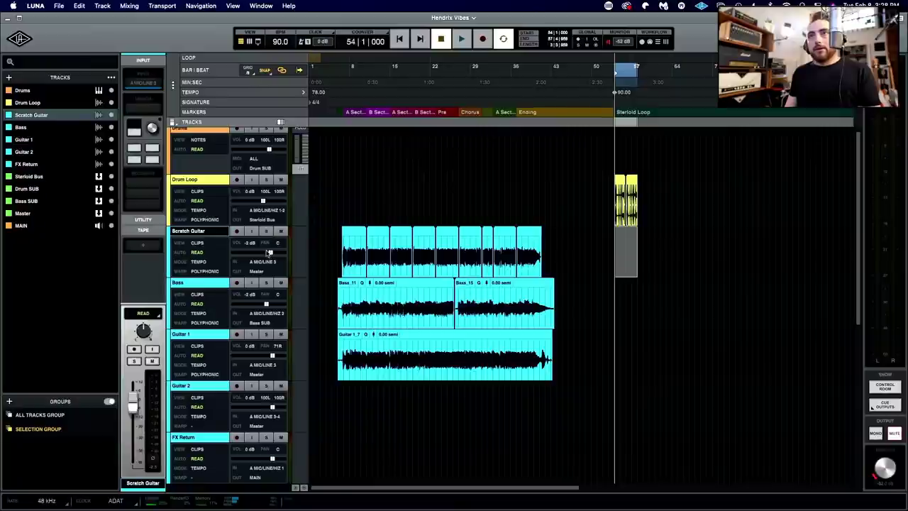
left_click(250, 243, "alt")
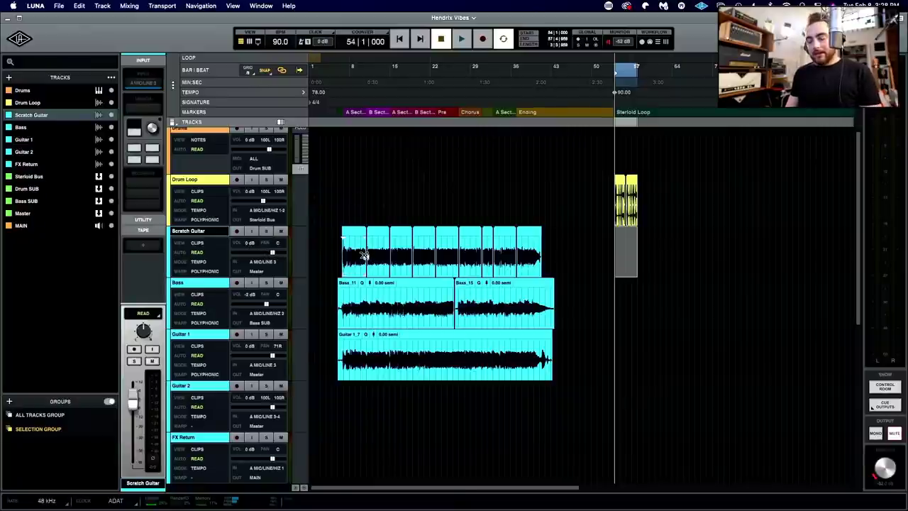
Step: Solo the Scratch Guitar track and check its channel strip in the mixer
key("super+bracketright")
key("super+bracketleft")
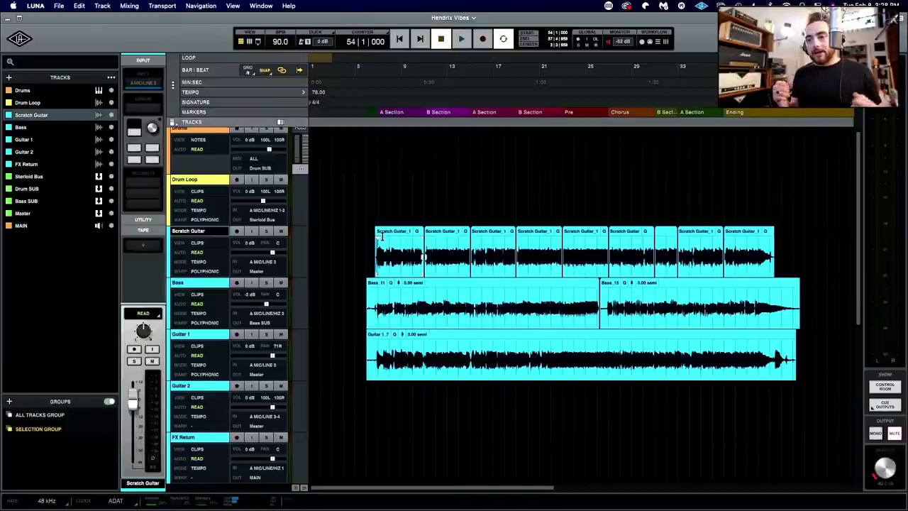
left_click(266, 231)
key("super+equal")
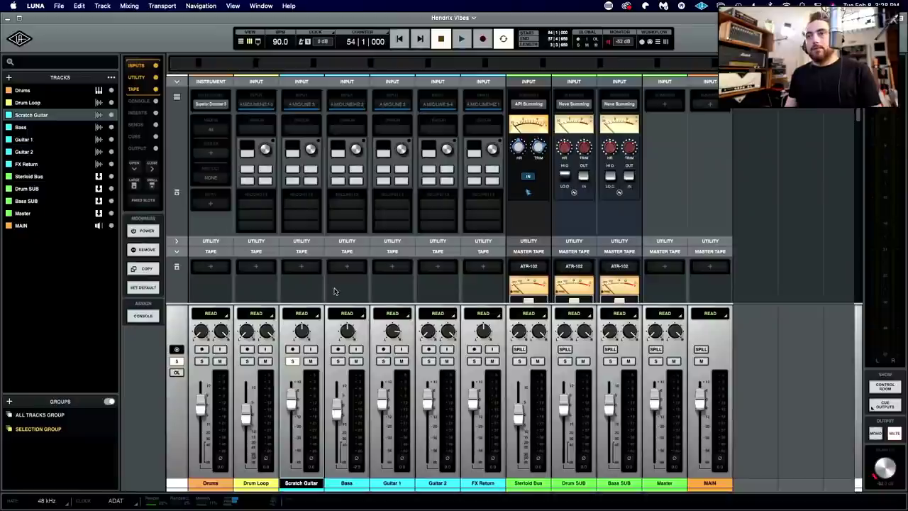
scroll(337, 291, "down", 10)
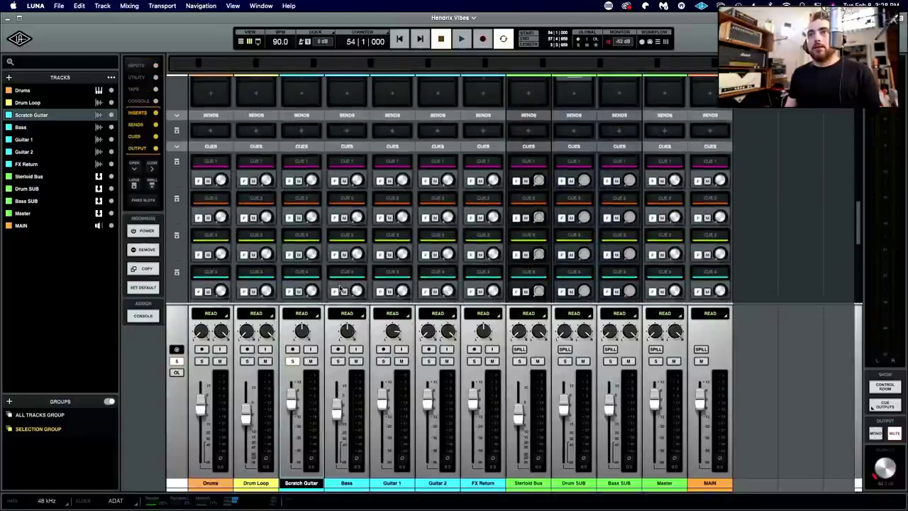
scroll(333, 277, "up", 10)
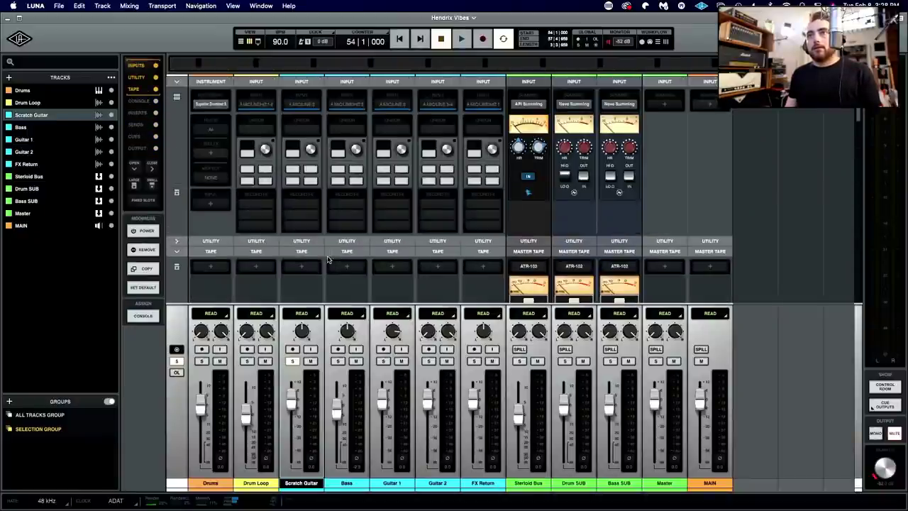
Step: Return to the timeline, audition the soloed Scratch Guitar from the start of the first A Section, and stop playback
key("space")
key("super+equal")
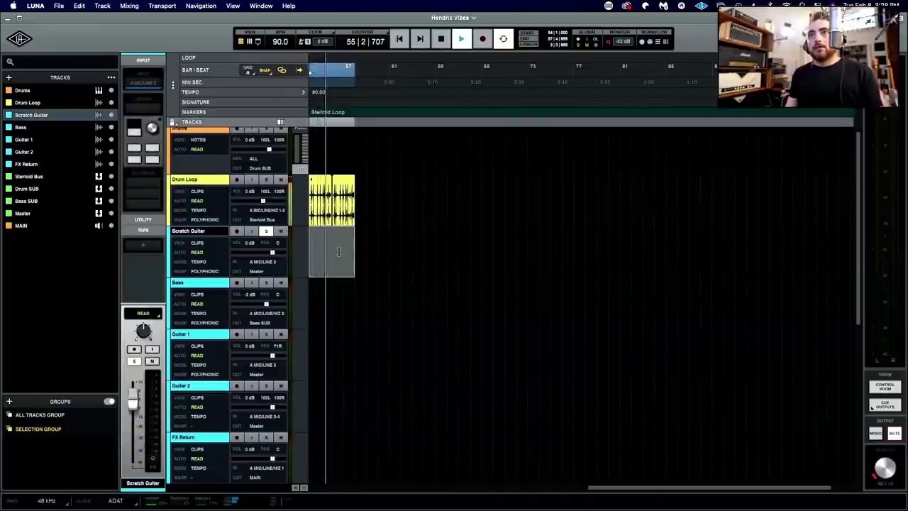
key("z")
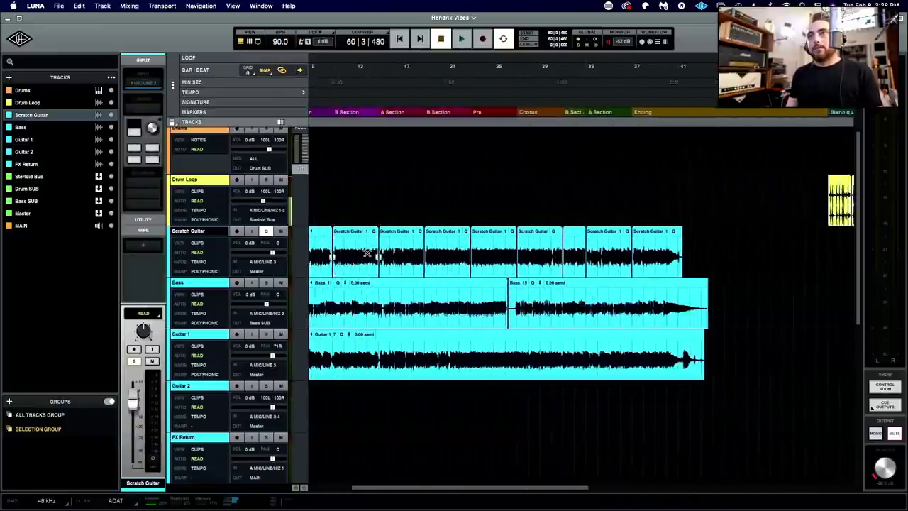
left_click(376, 283)
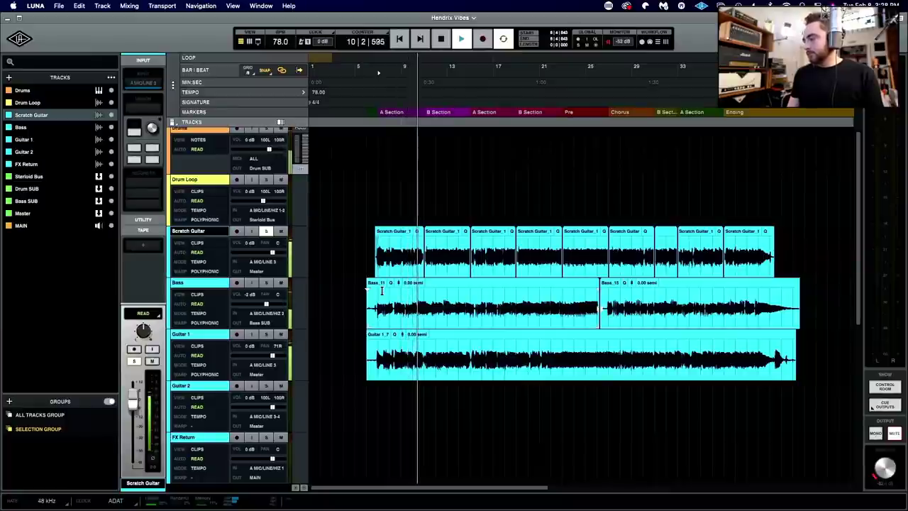
key("space")
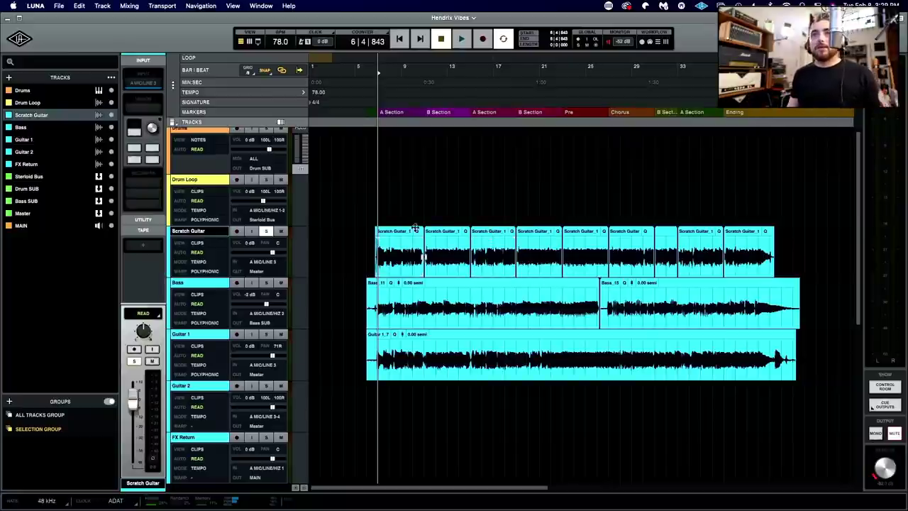
Step: Unsolo and mute the Scratch Guitar track, and place the playhead at bar 6
left_click(266, 232)
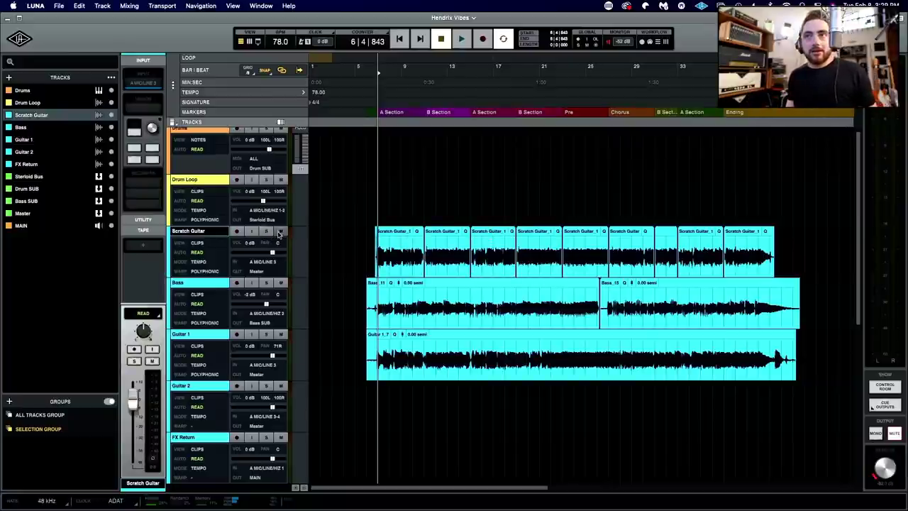
left_click(281, 231)
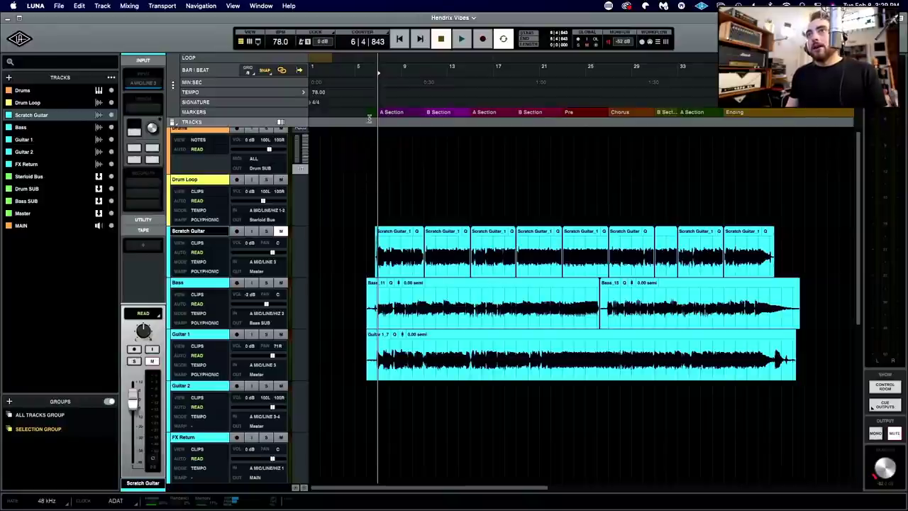
left_click(368, 119)
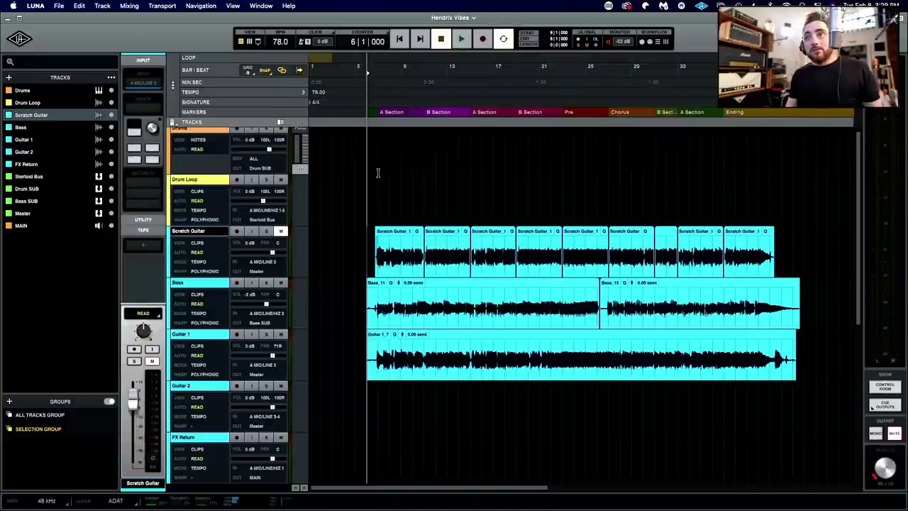